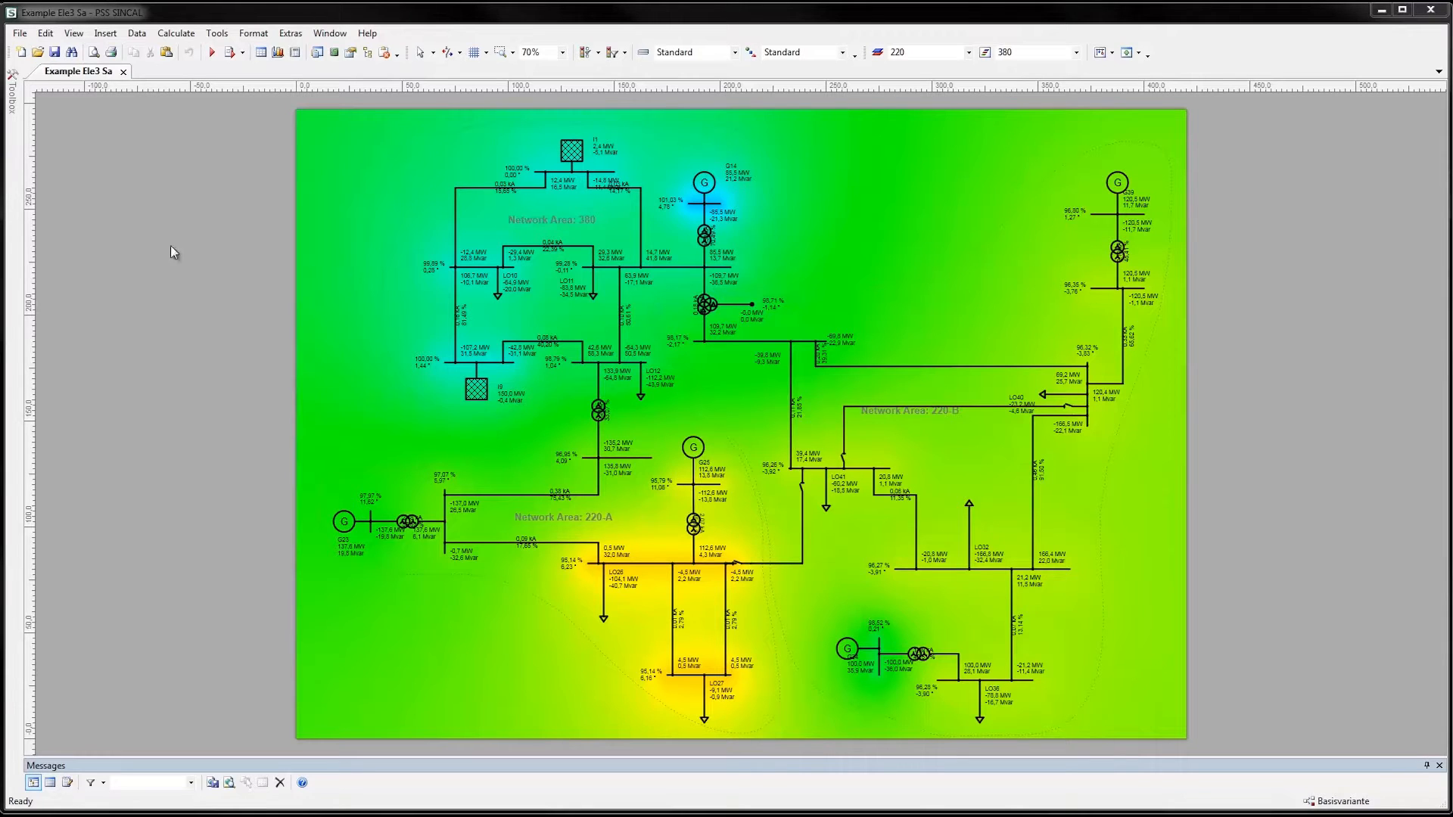
# Run a malfunction calculation on the long upper horizontal line in network area 220-B
pyautogui.click(873, 367)
pyautogui.rightClick(873, 366)
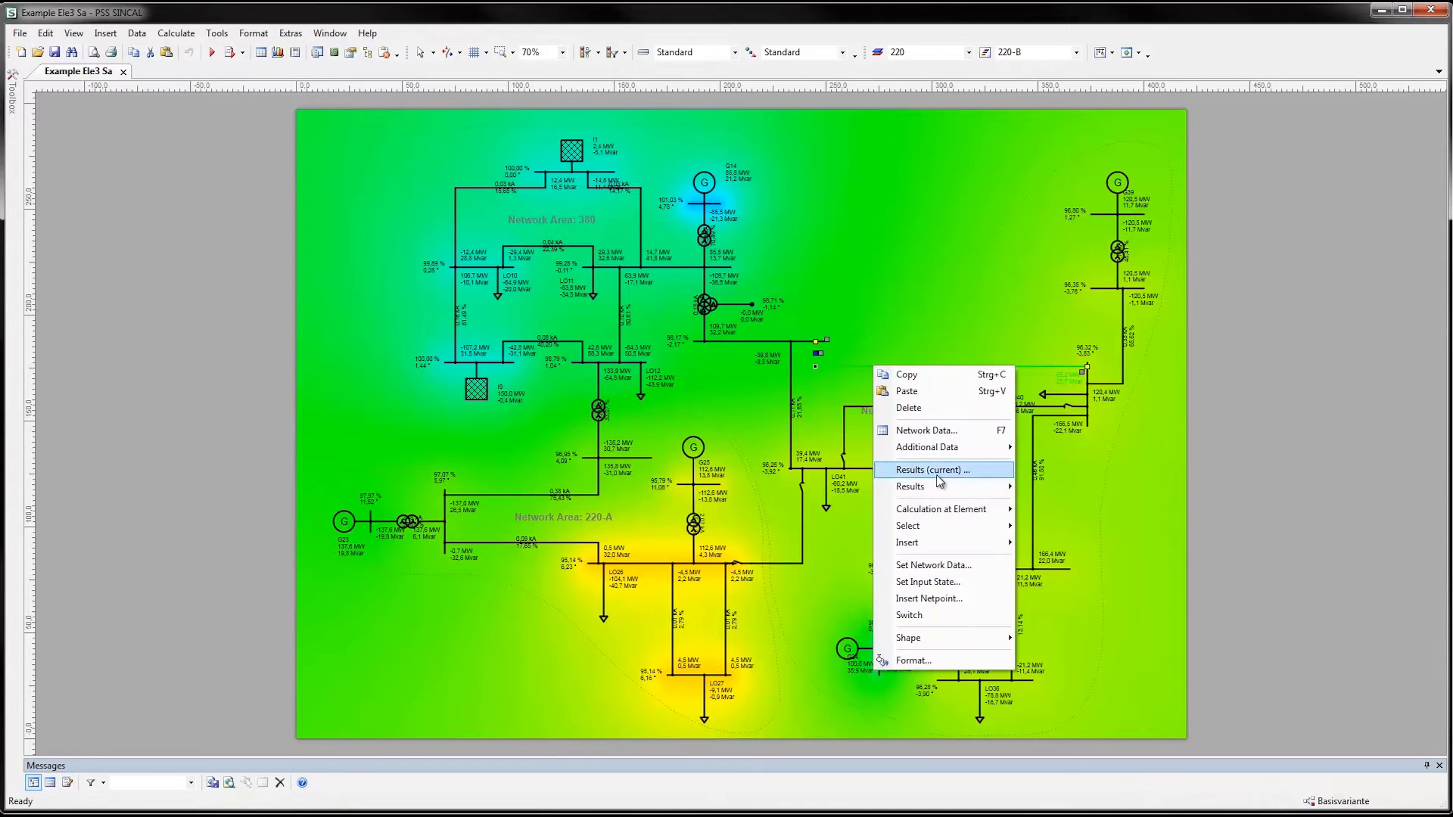
pyautogui.moveTo(952, 510)
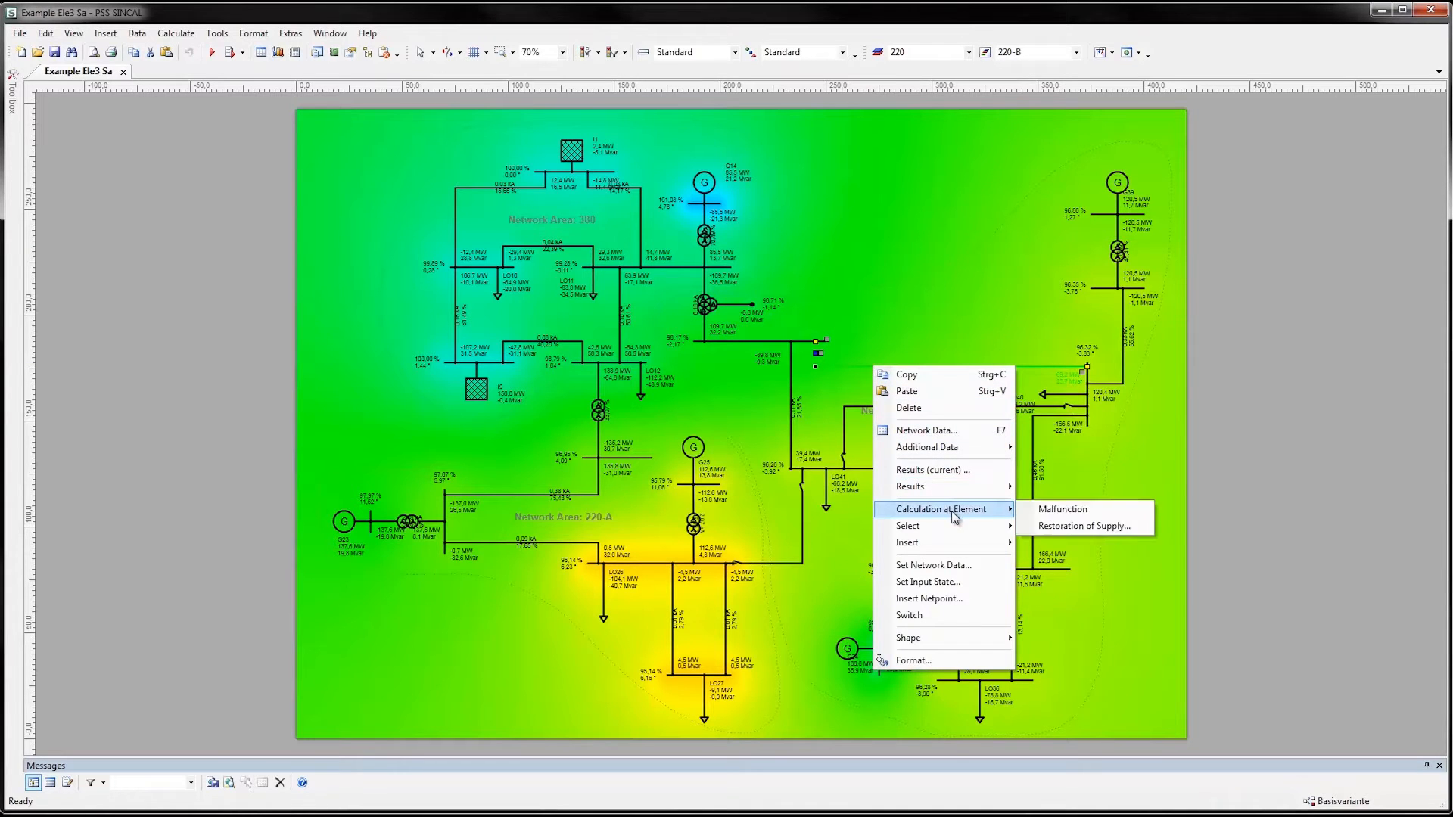
pyautogui.click(1052, 510)
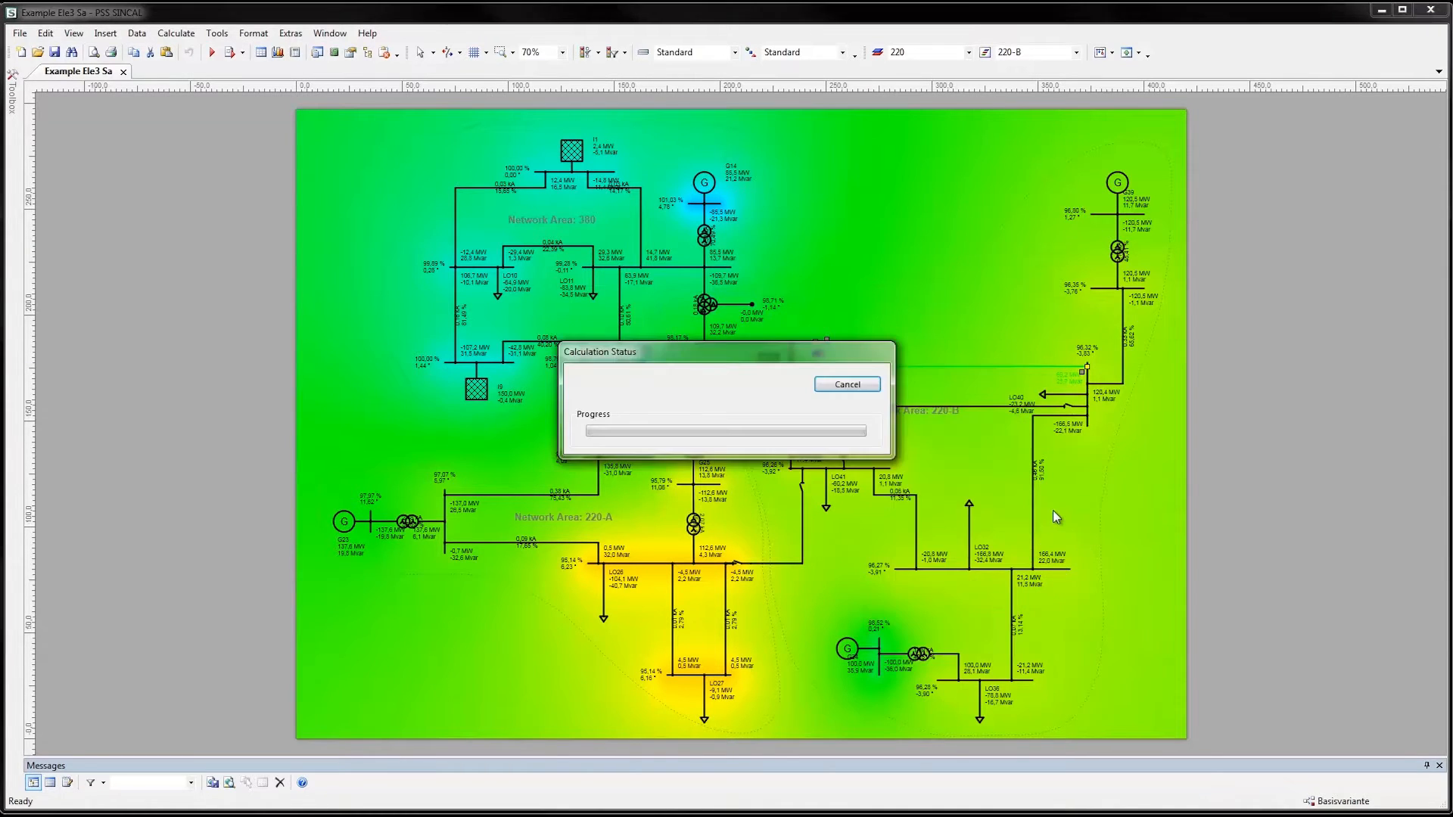
# Regenerate the ISO area image with the Load Flow: V/Vn visualization for the malfunction case and clear the line selection
pyautogui.click(217, 33)
pyautogui.click(258, 144)
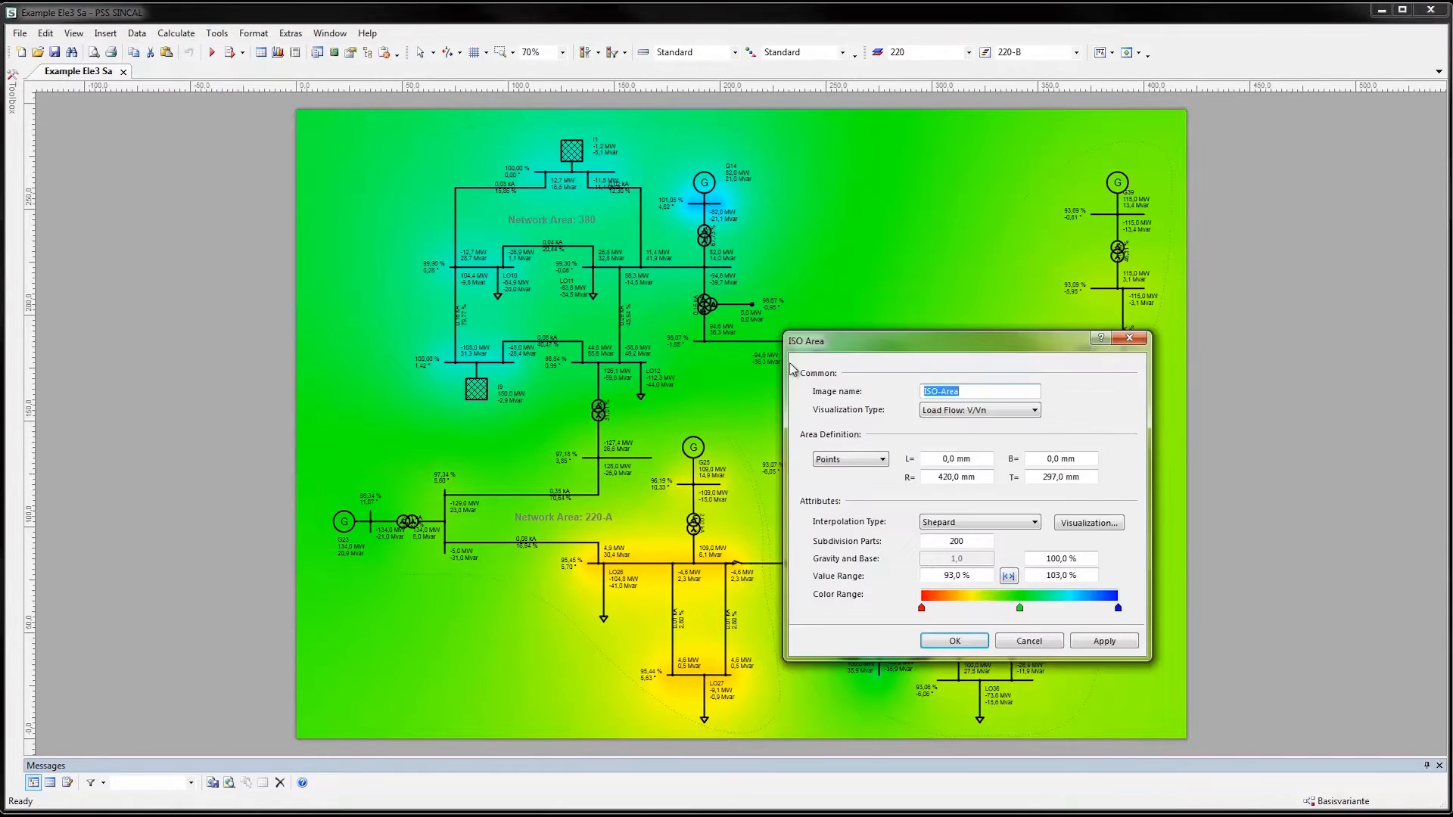
pyautogui.click(1102, 642)
pyautogui.click(965, 541)
pyautogui.click(957, 641)
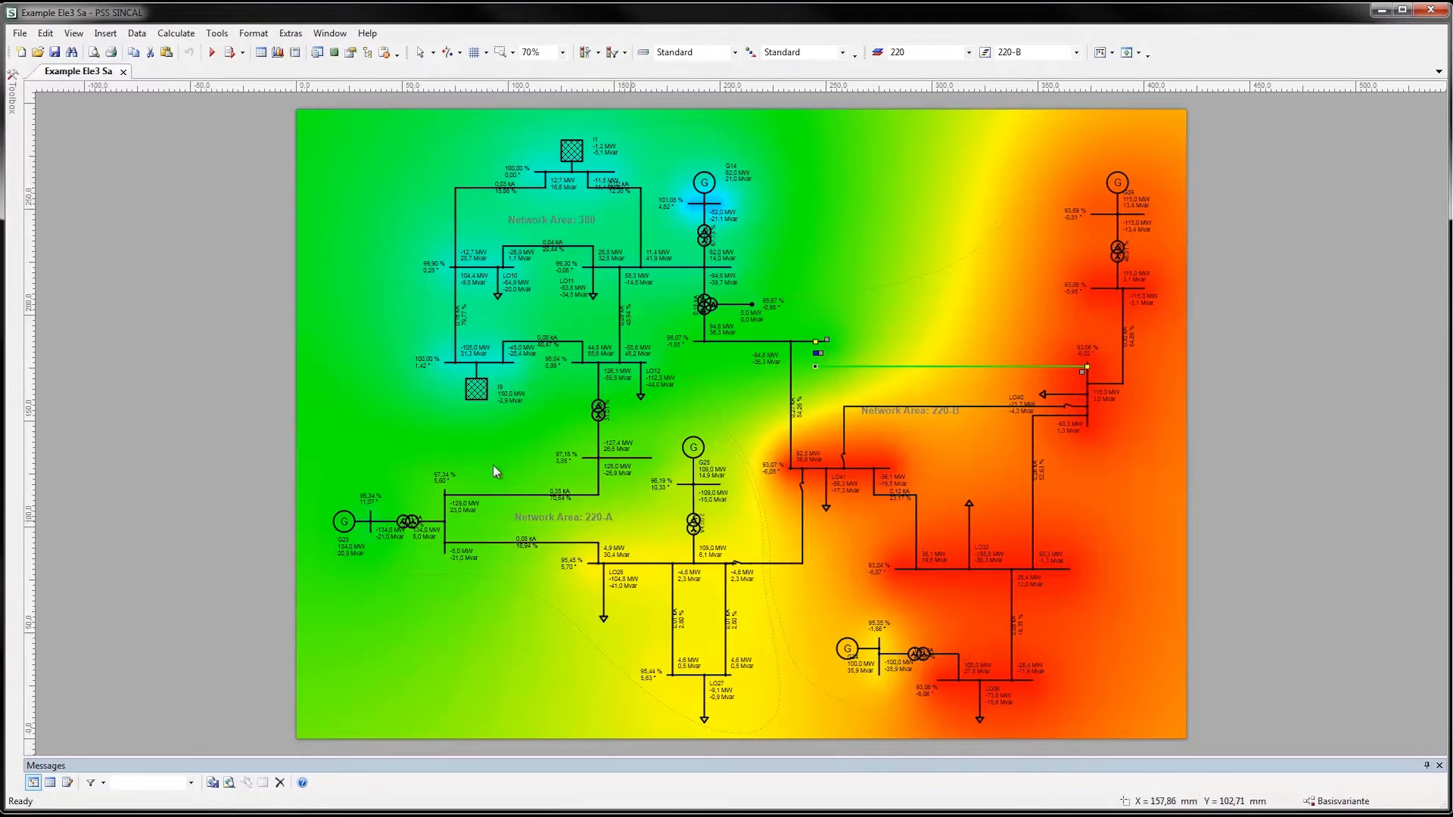
pyautogui.click(351, 335)
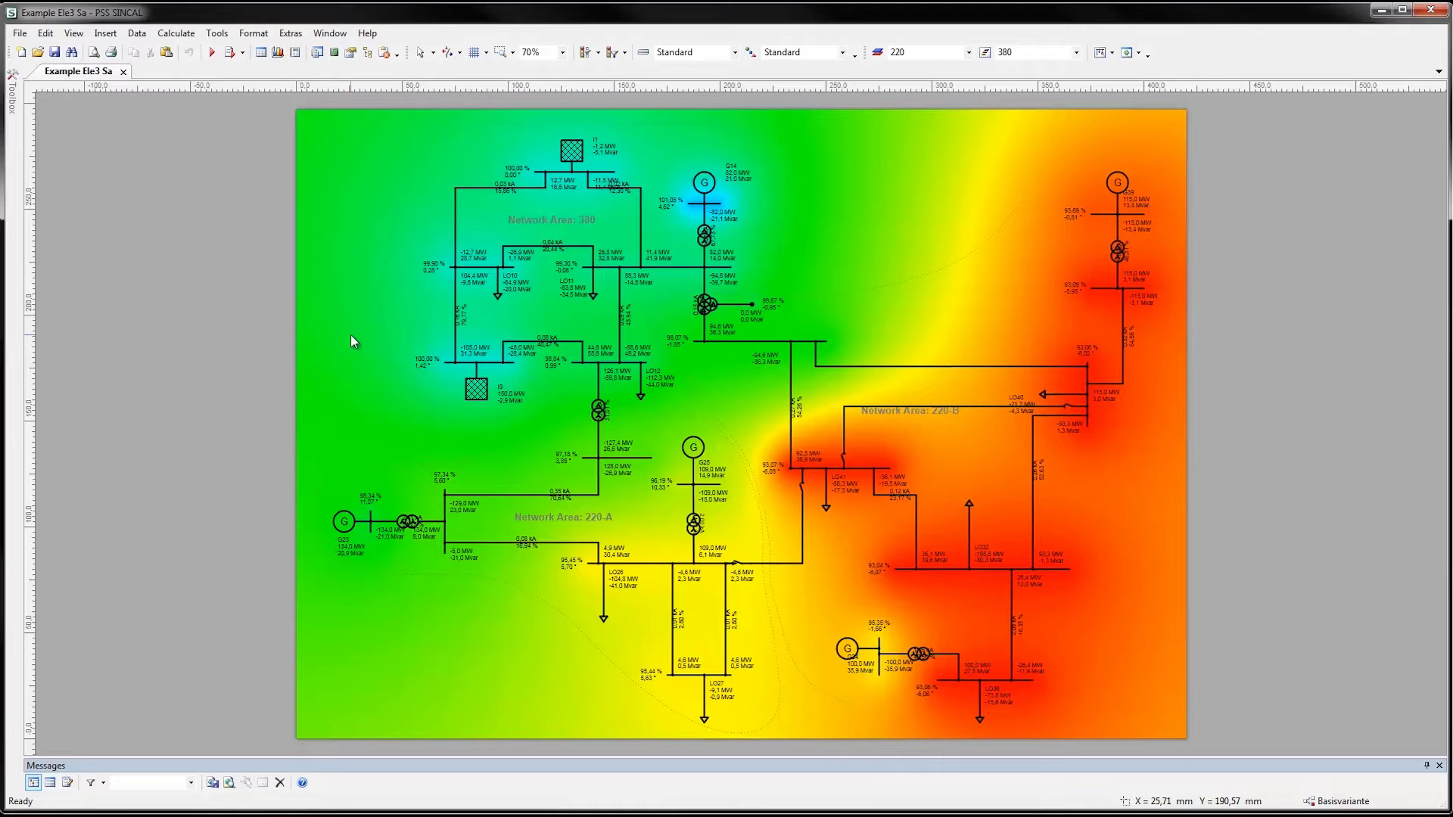
# Remove all temporary images from the network diagram
pyautogui.click(212, 35)
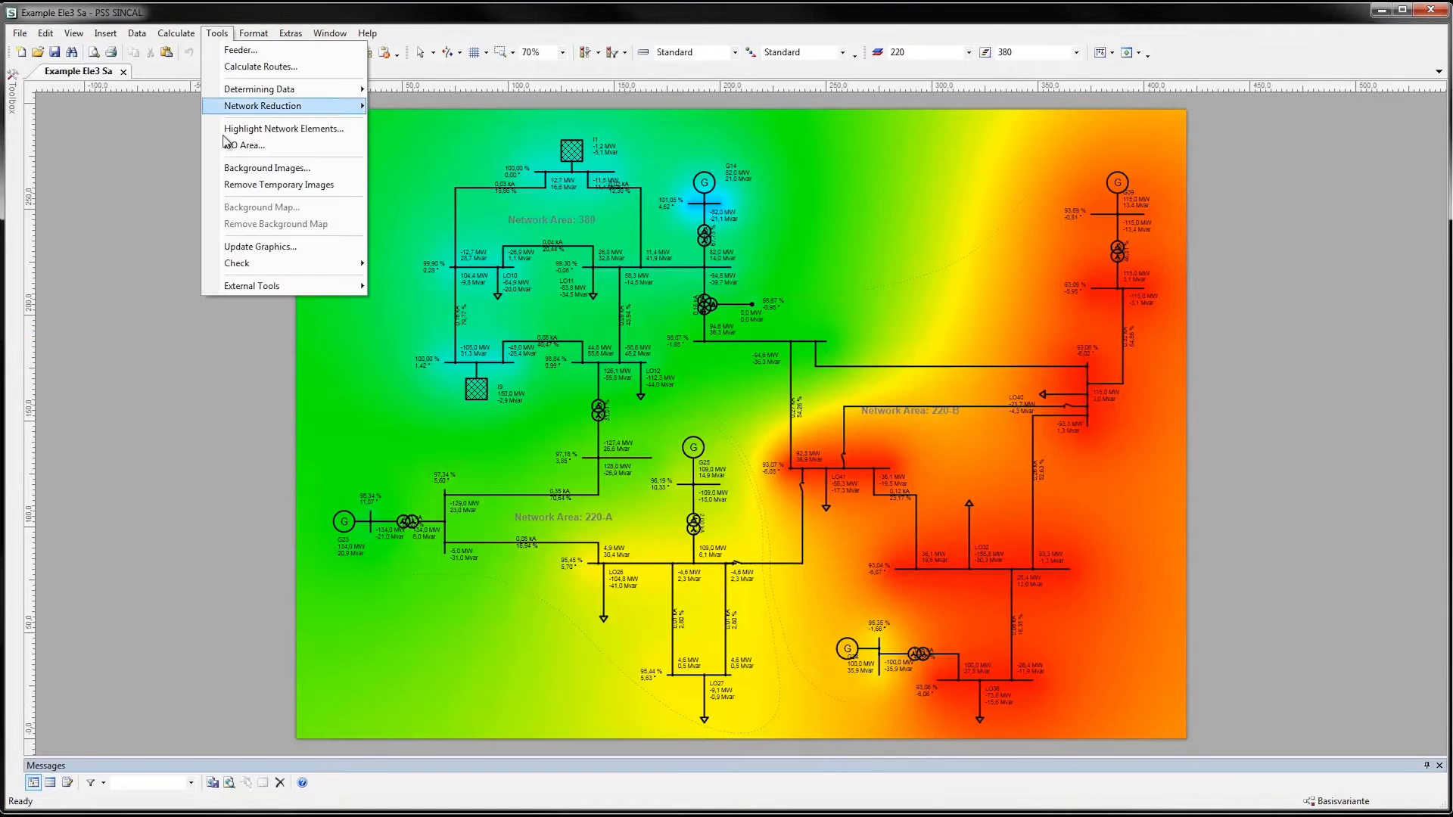
pyautogui.click(229, 184)
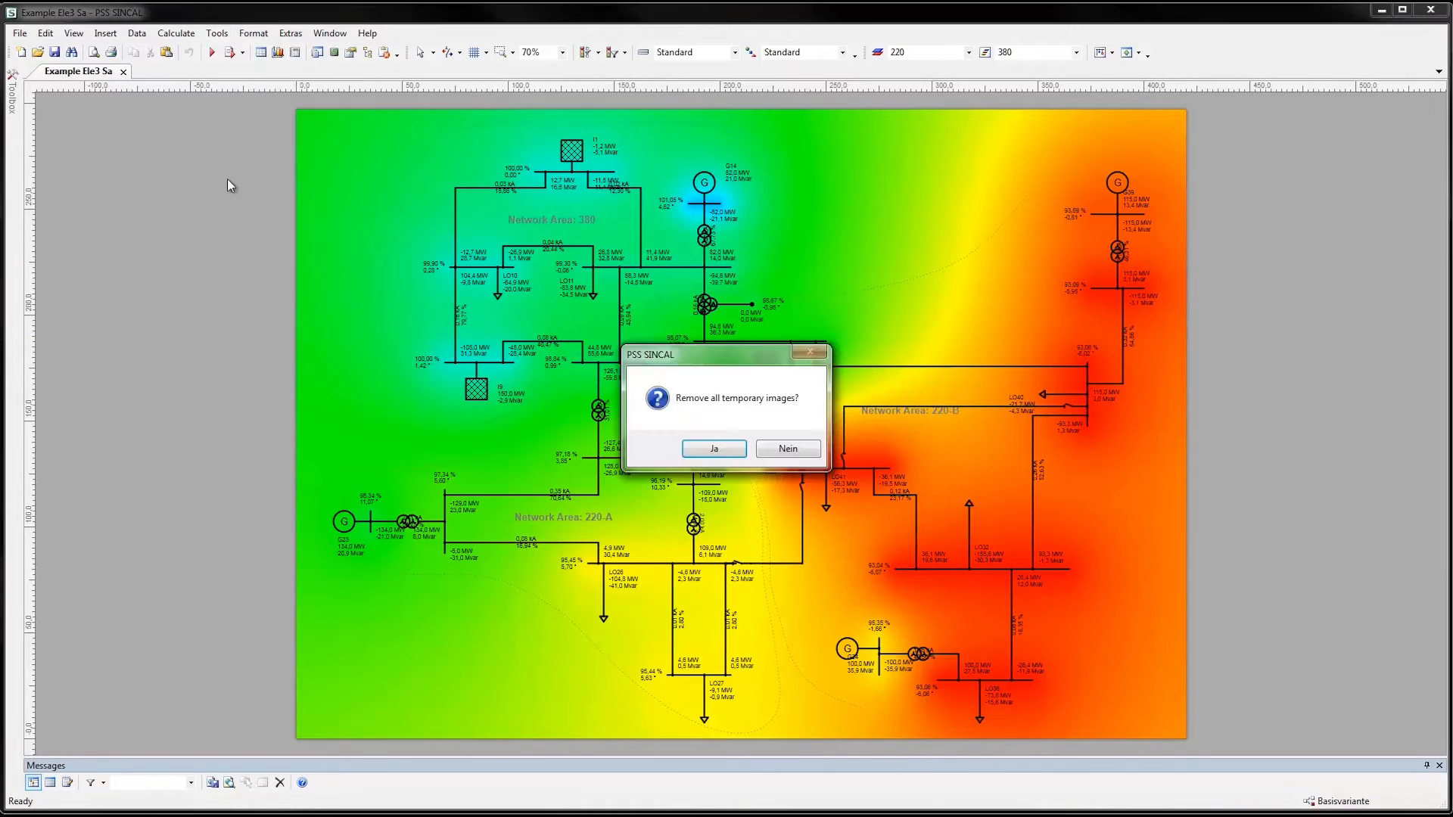
pyautogui.click(731, 454)
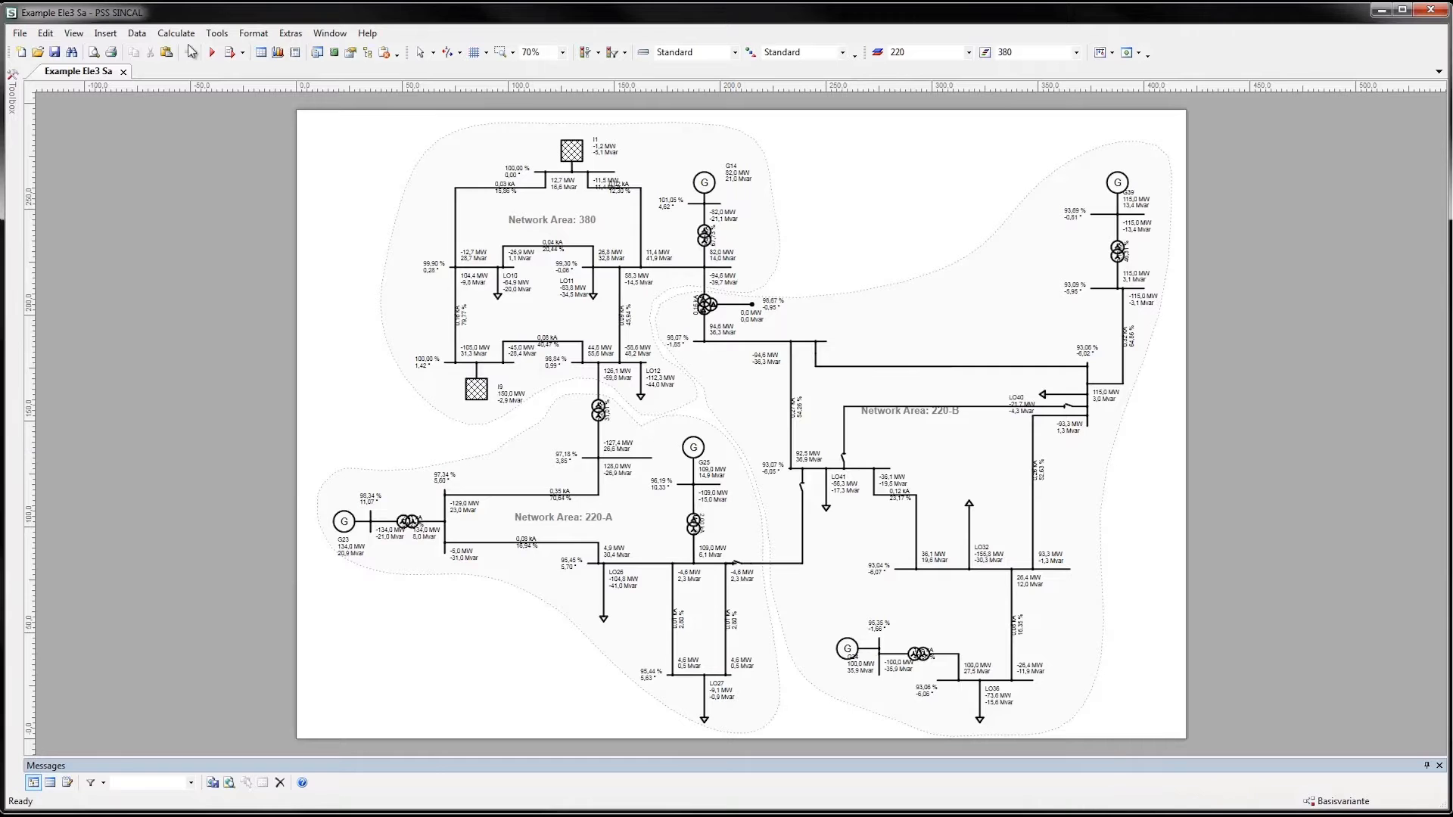
# Open the Network Browser, look through the available network element group types, and close the browser
pyautogui.click(78, 39)
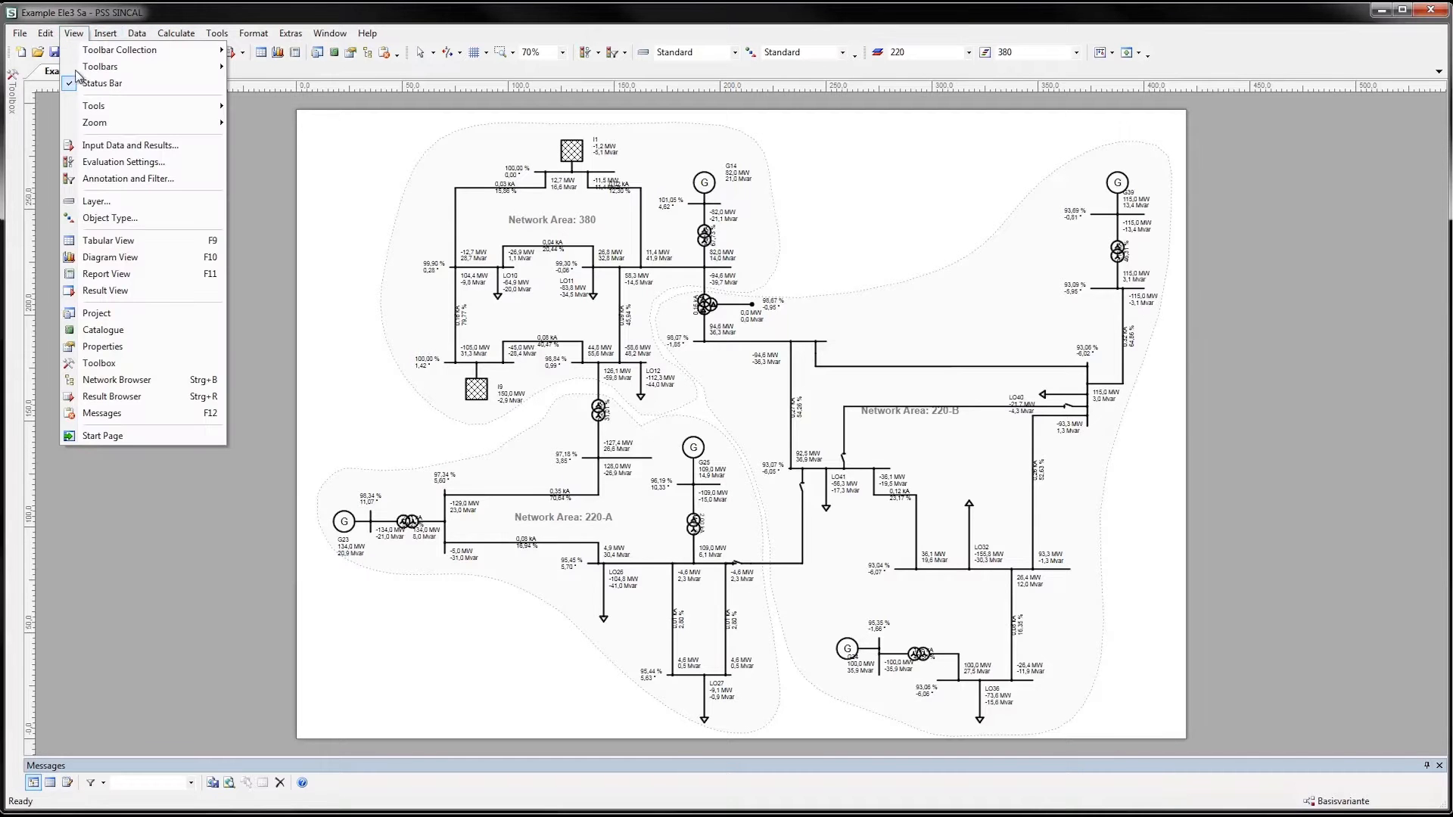
pyautogui.click(88, 379)
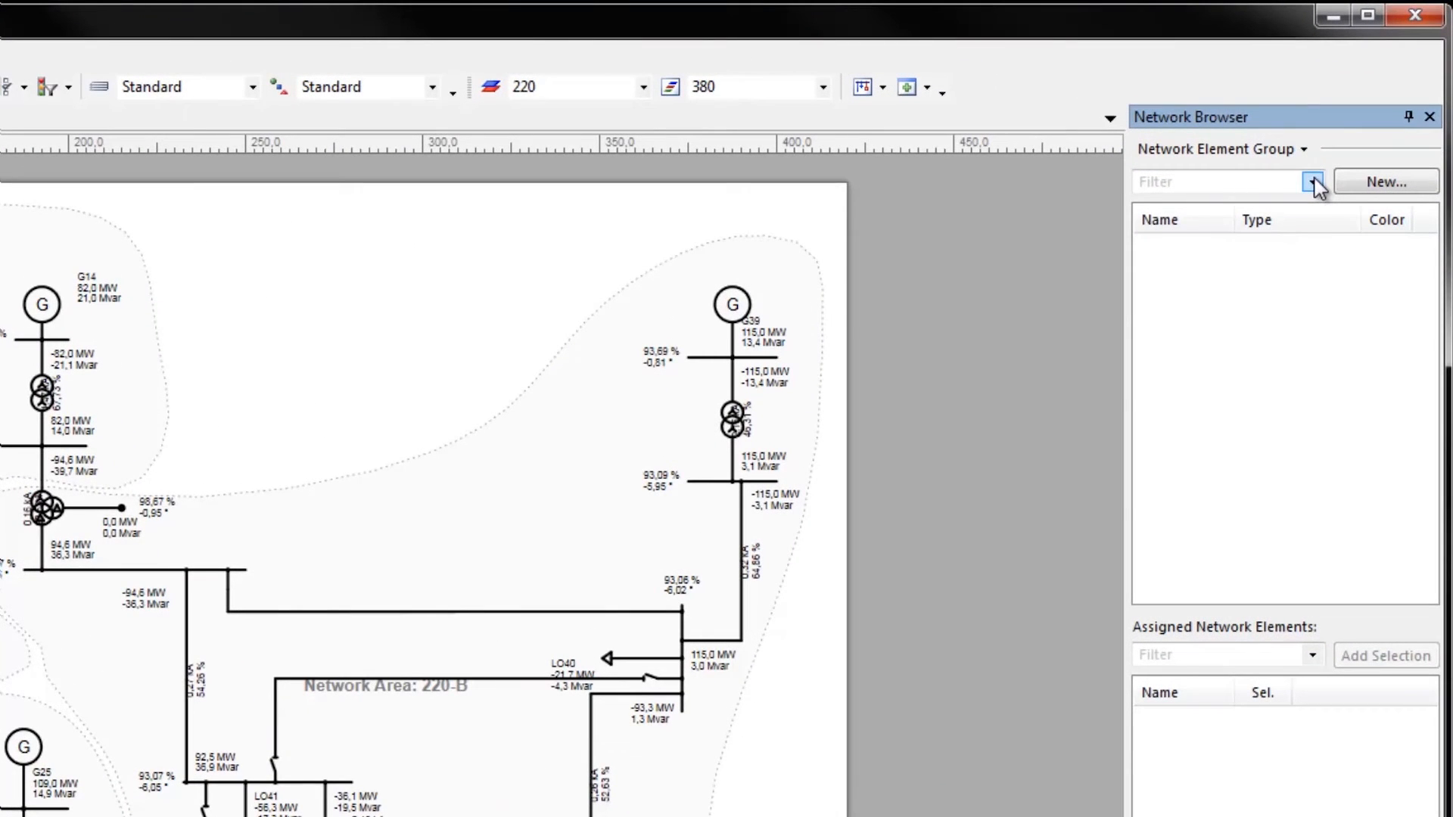
pyautogui.click(1314, 184)
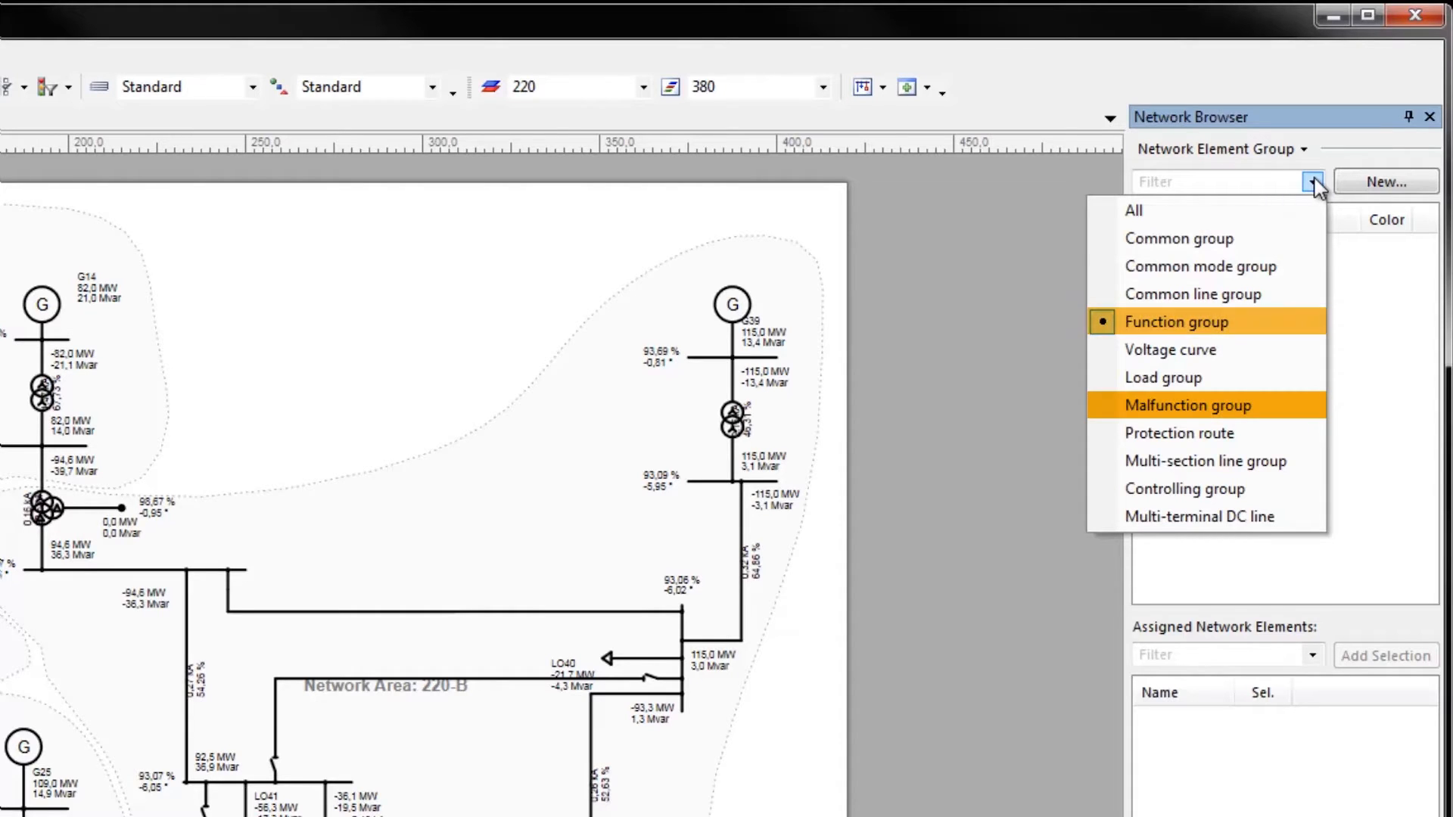
pyautogui.click(1315, 183)
pyautogui.click(1430, 118)
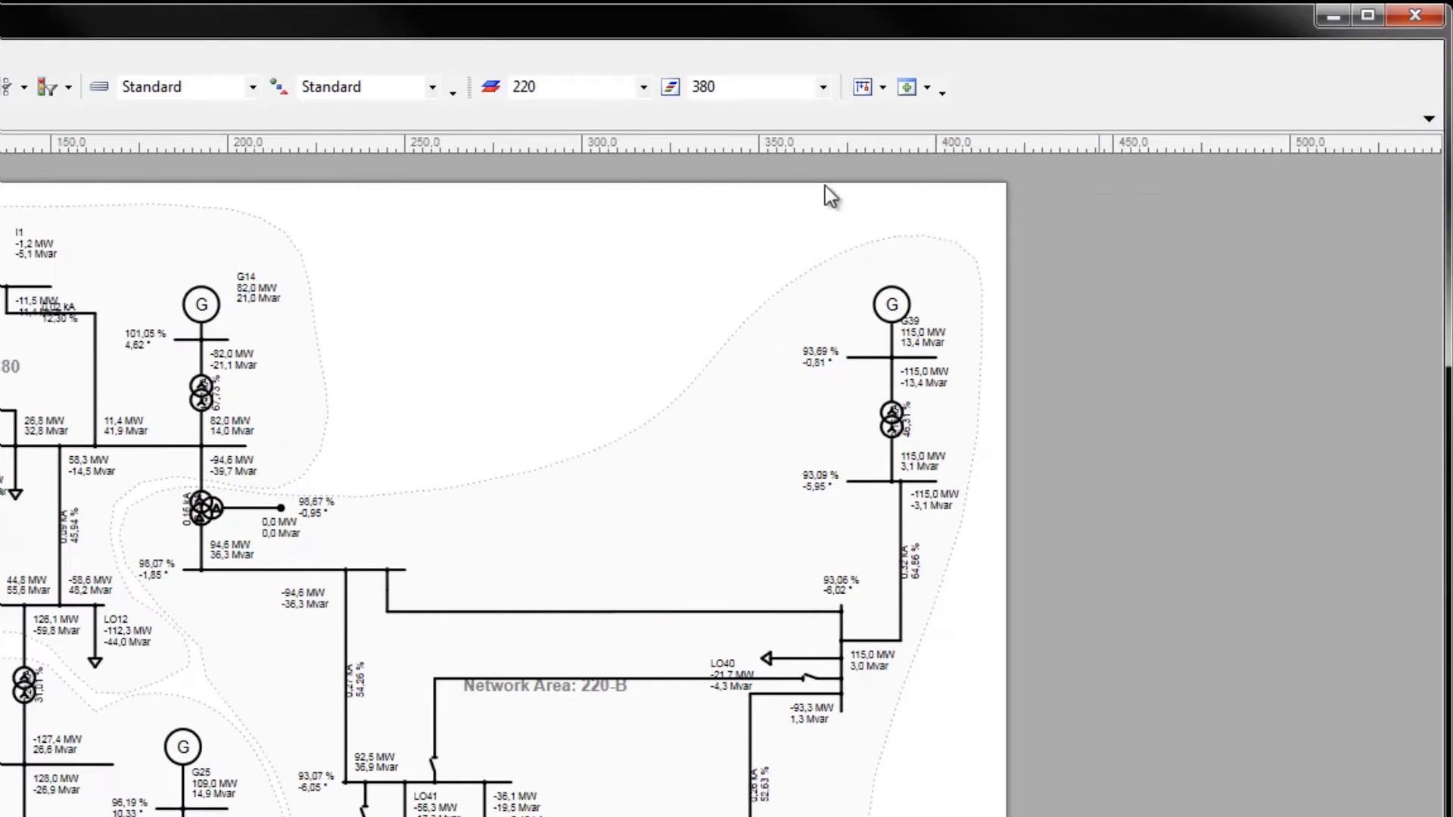
# In network area 380's contingency analysis settings, try Loaded elements as the Malfunction option and return it to All elements
pyautogui.click(670, 86)
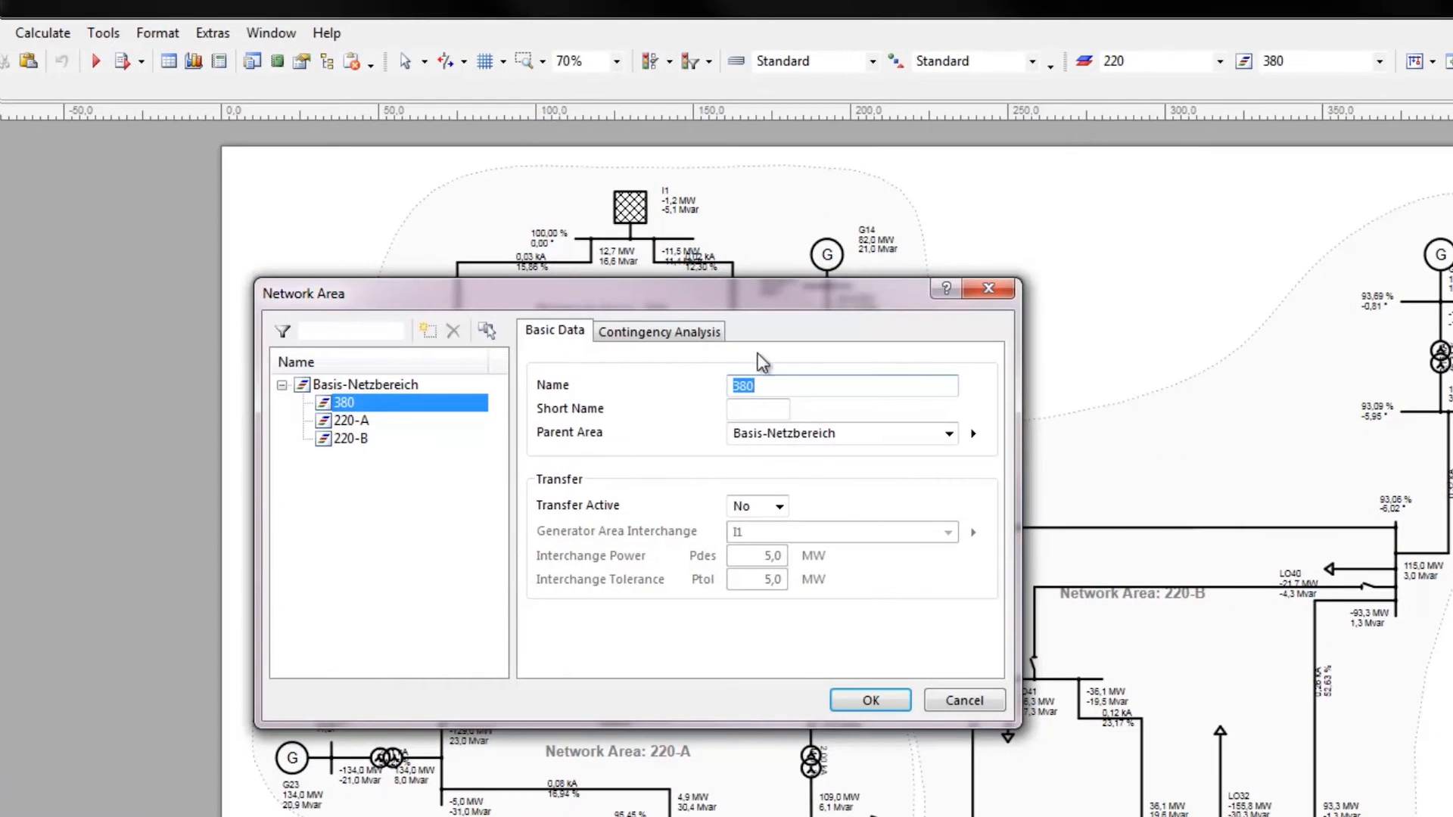
pyautogui.click(667, 331)
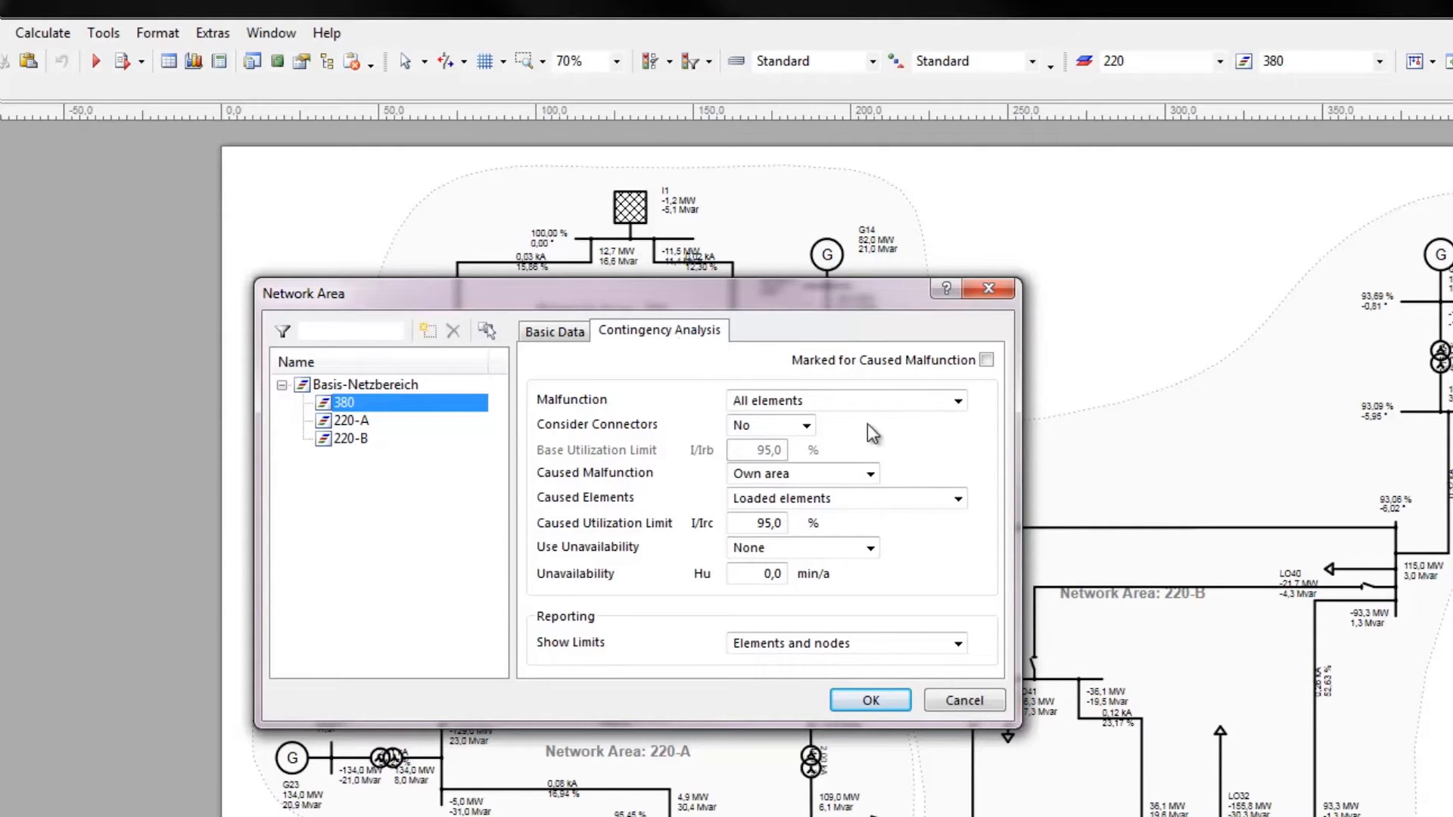
pyautogui.click(958, 402)
pyautogui.click(919, 449)
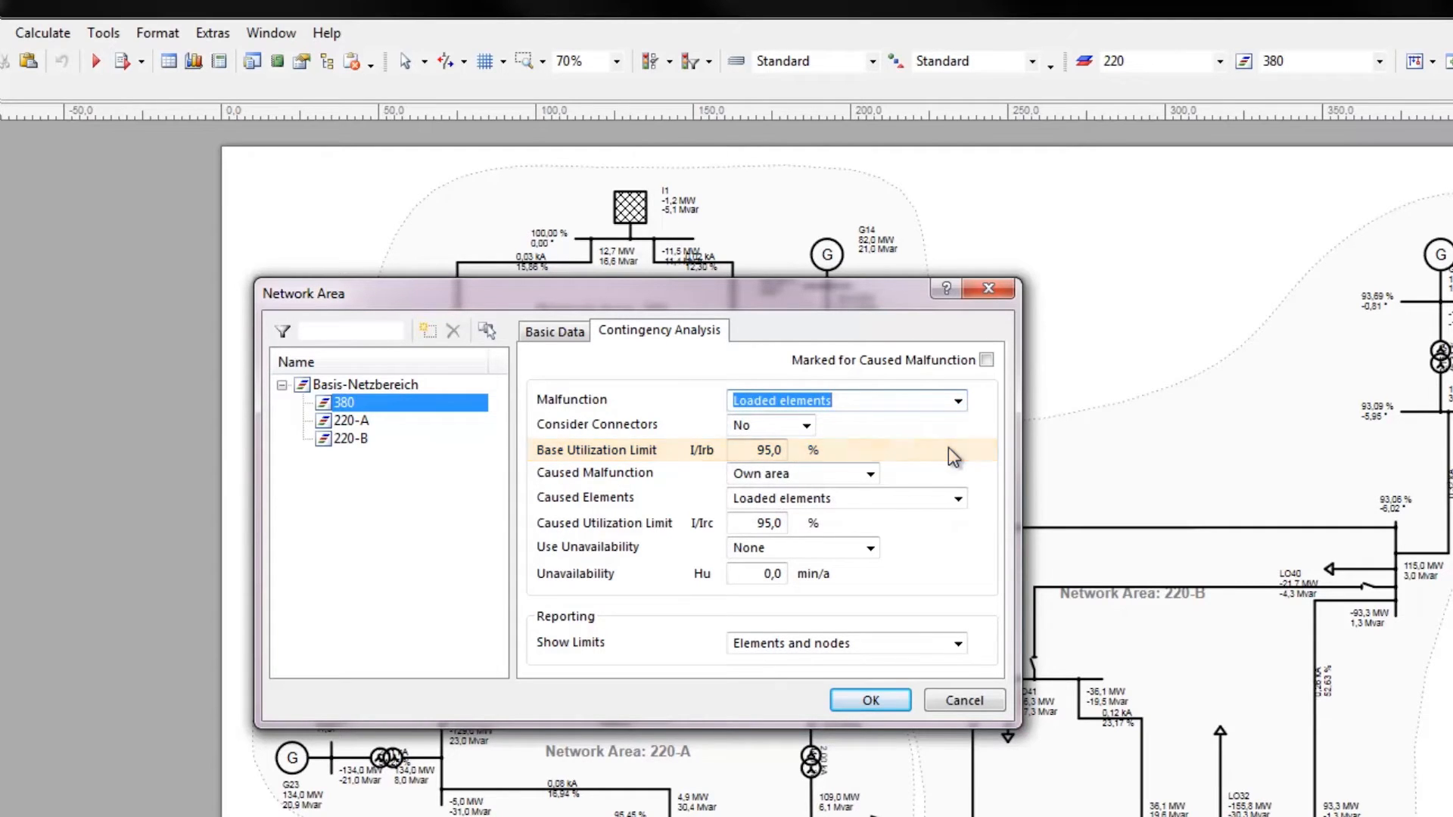
pyautogui.click(958, 402)
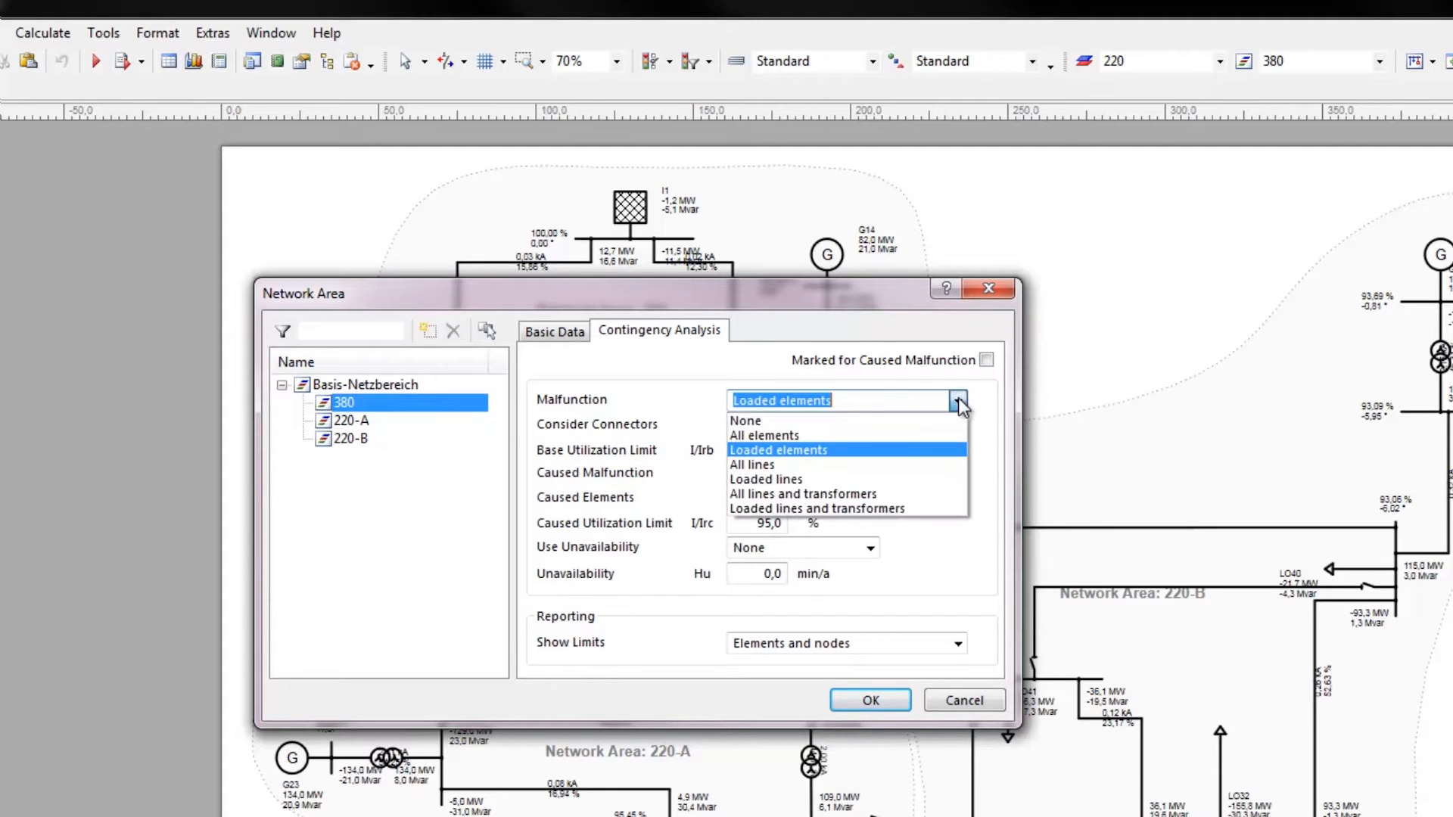
pyautogui.click(938, 436)
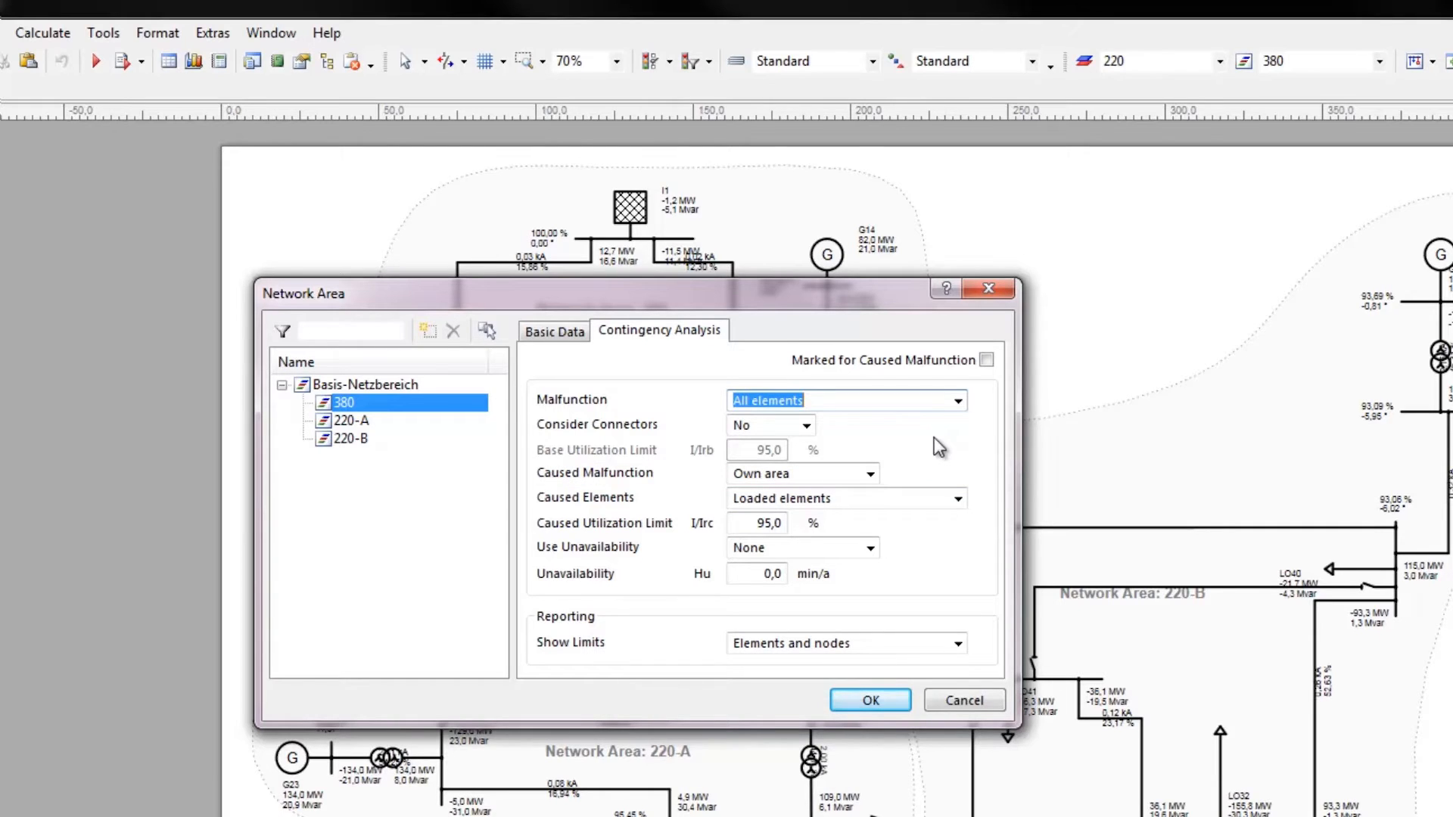
# Review the Caused Malfunction, Caused Elements and Show Limits options for network area 380 and accept the settings
pyautogui.click(871, 474)
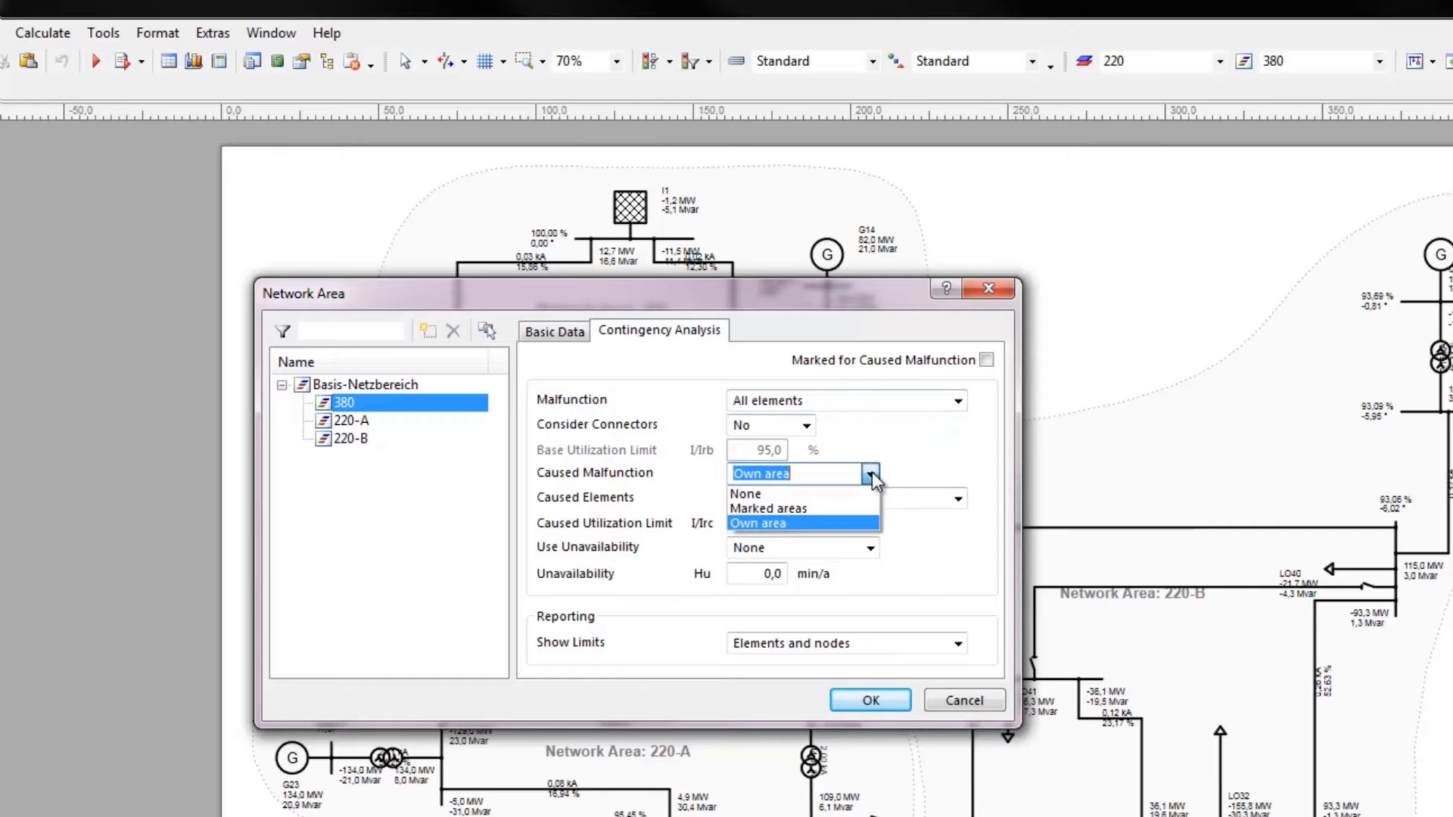
pyautogui.click(872, 472)
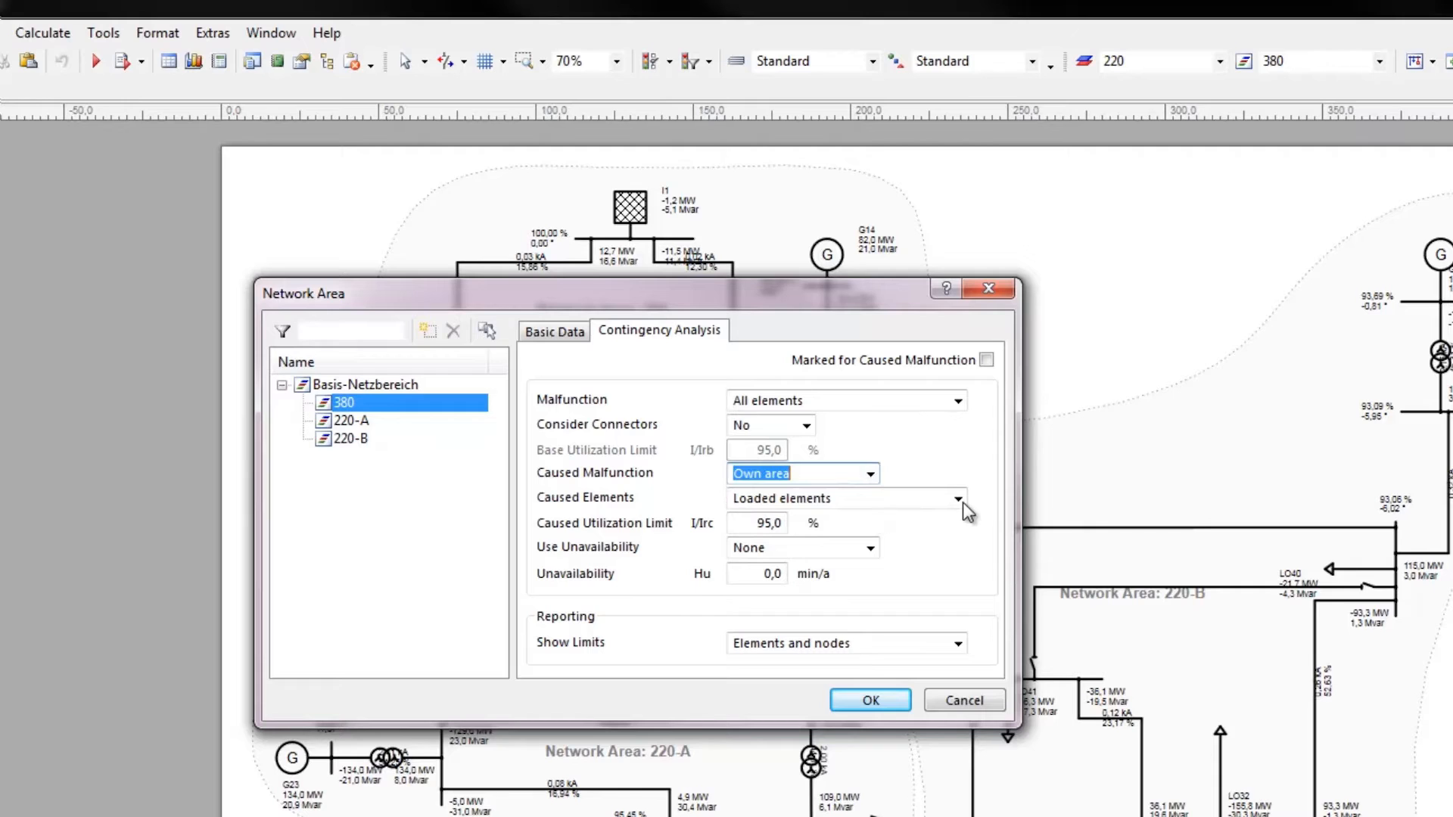
pyautogui.press('Tab')
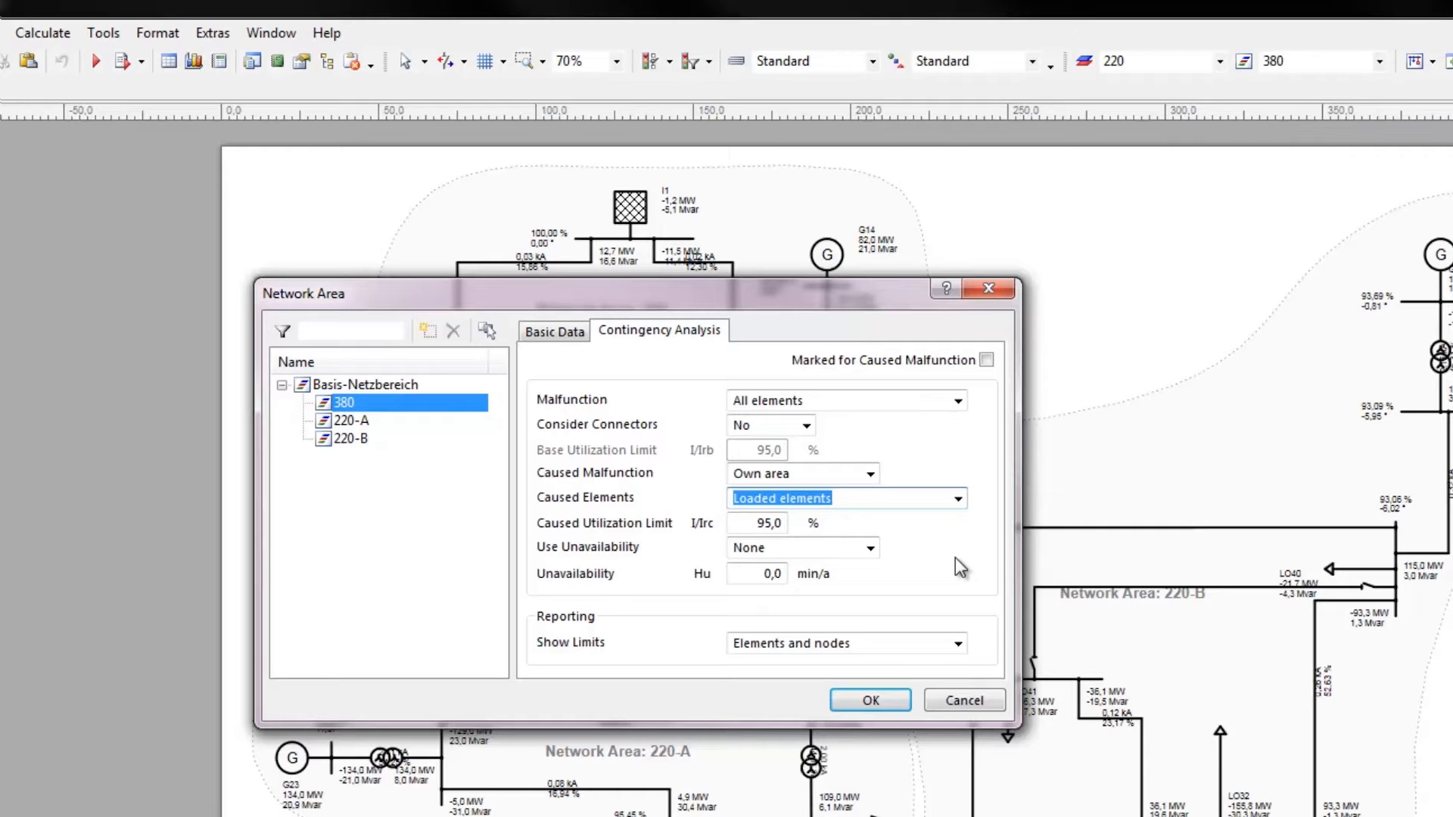
pyautogui.click(958, 642)
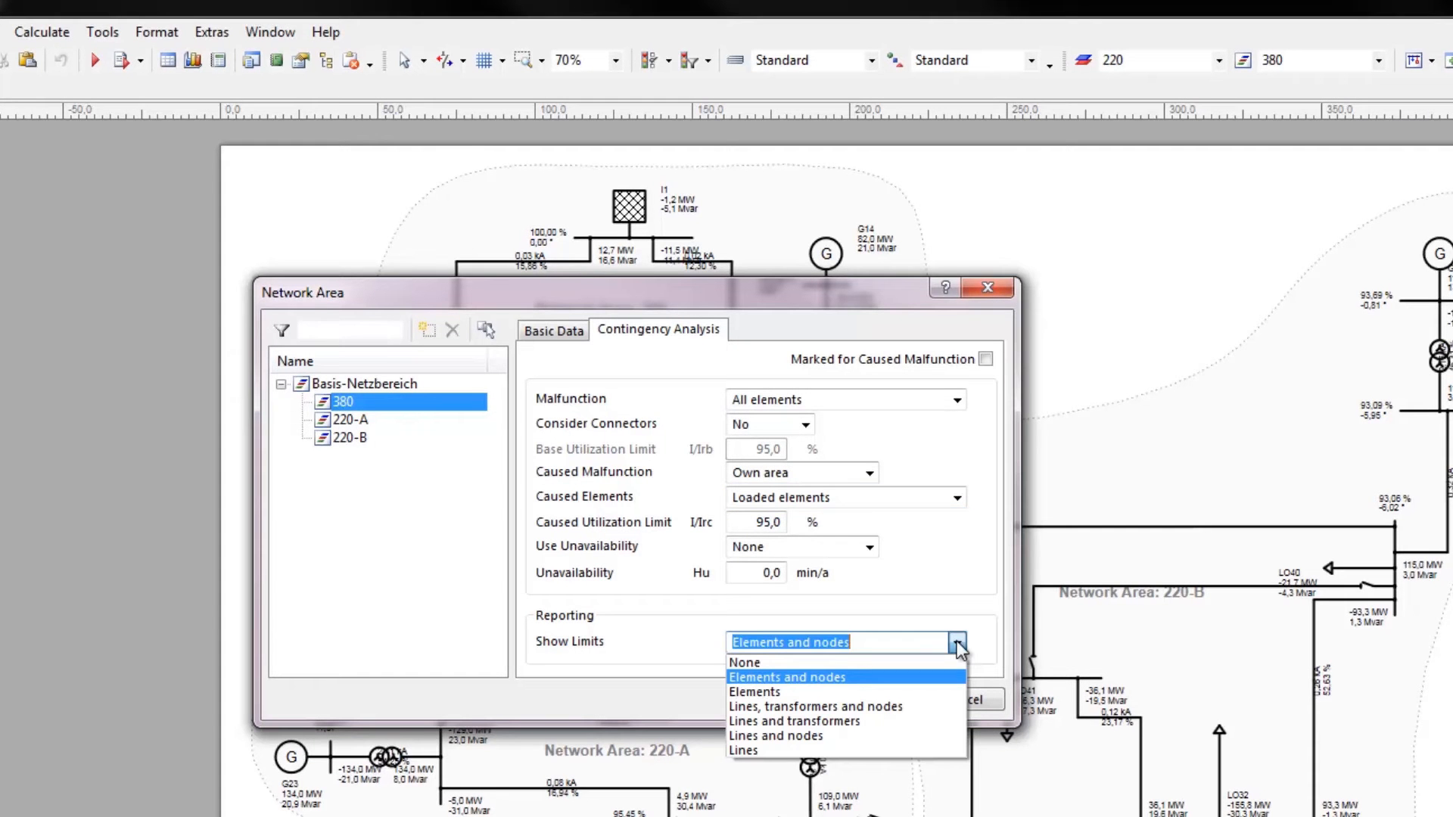
pyautogui.click(957, 642)
pyautogui.click(886, 700)
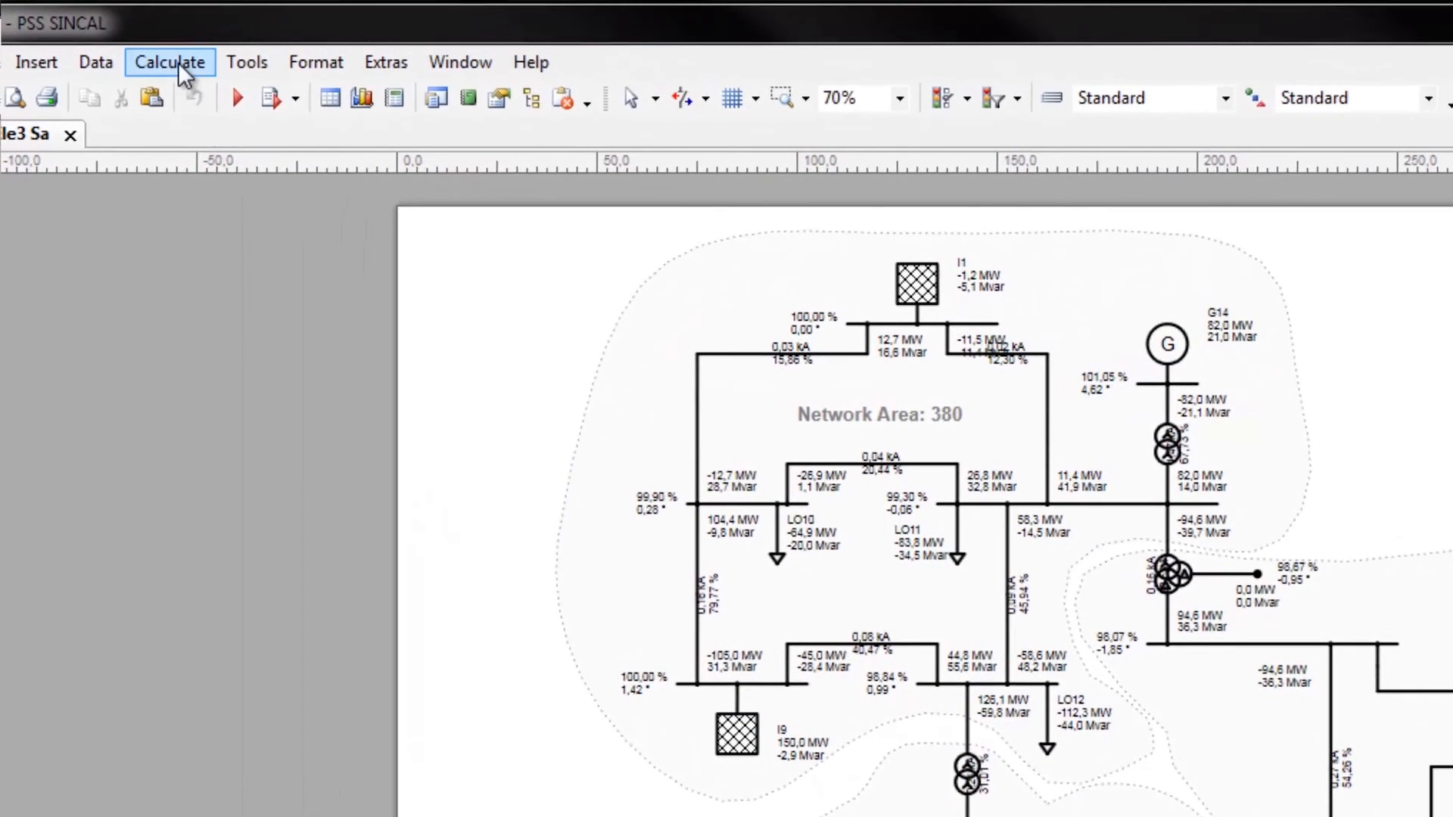
# Run the load flow contingency analysis in Normal mode without any assessment options
pyautogui.click(179, 62)
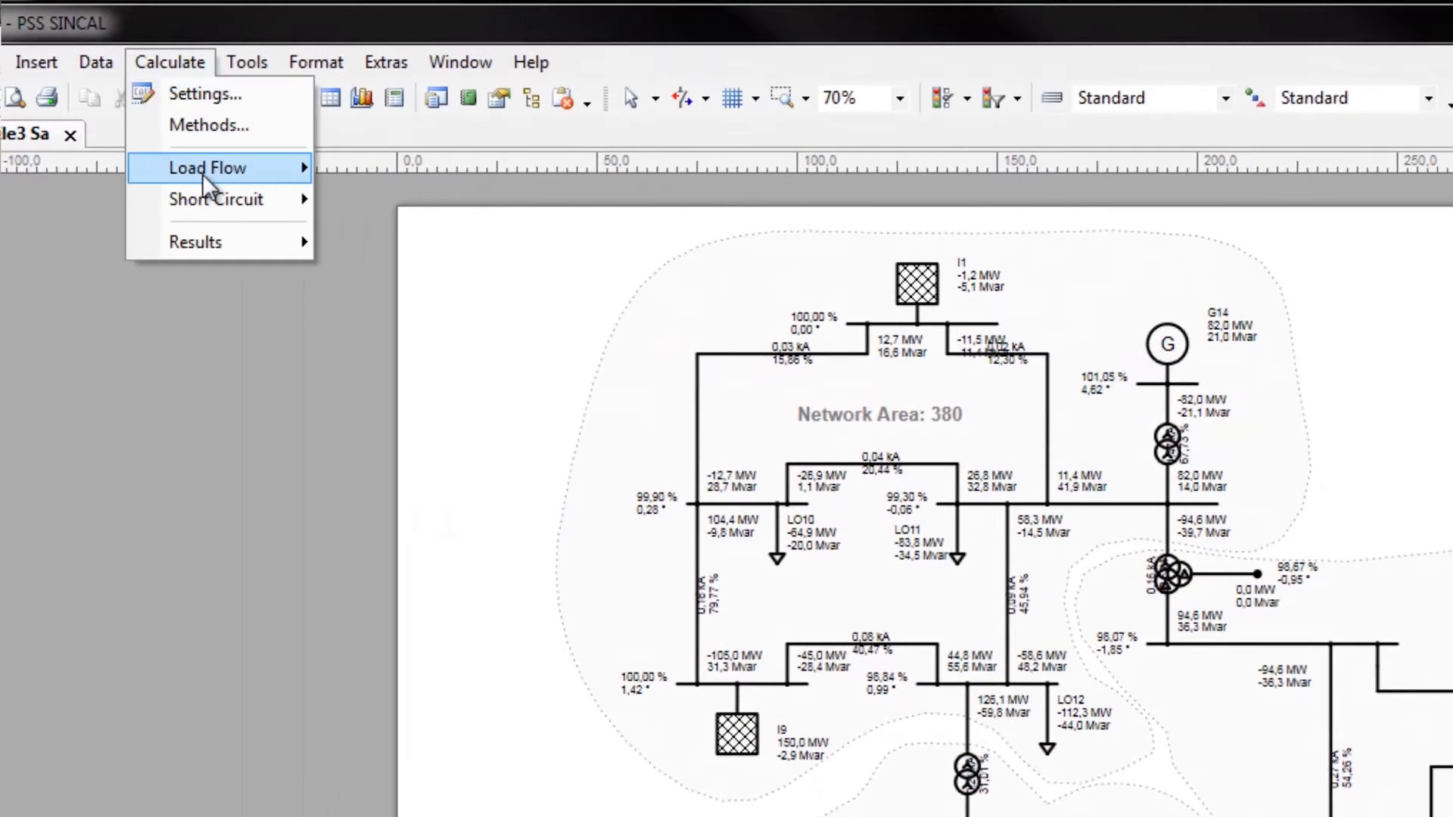
pyautogui.moveTo(258, 171)
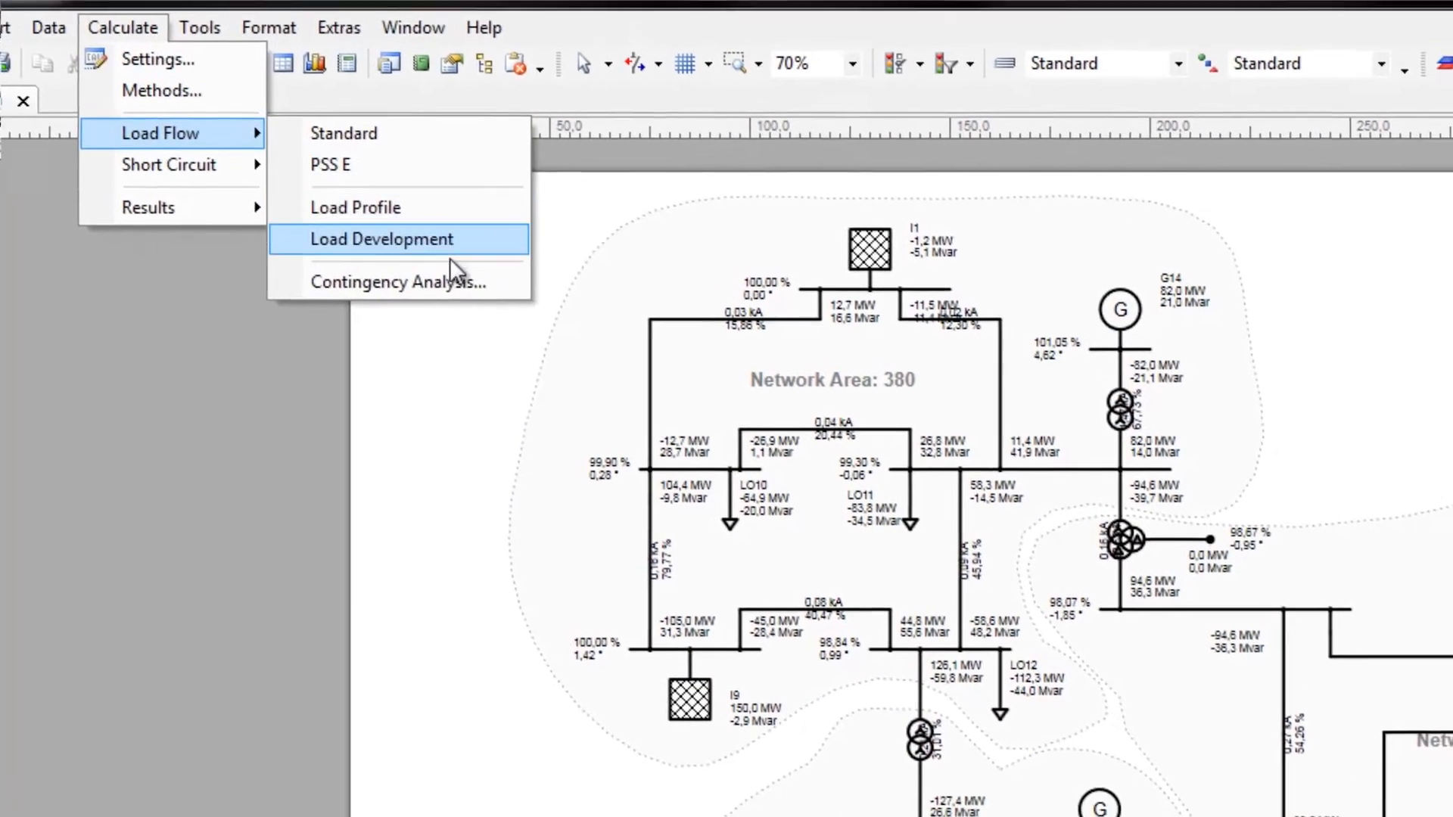
pyautogui.click(446, 281)
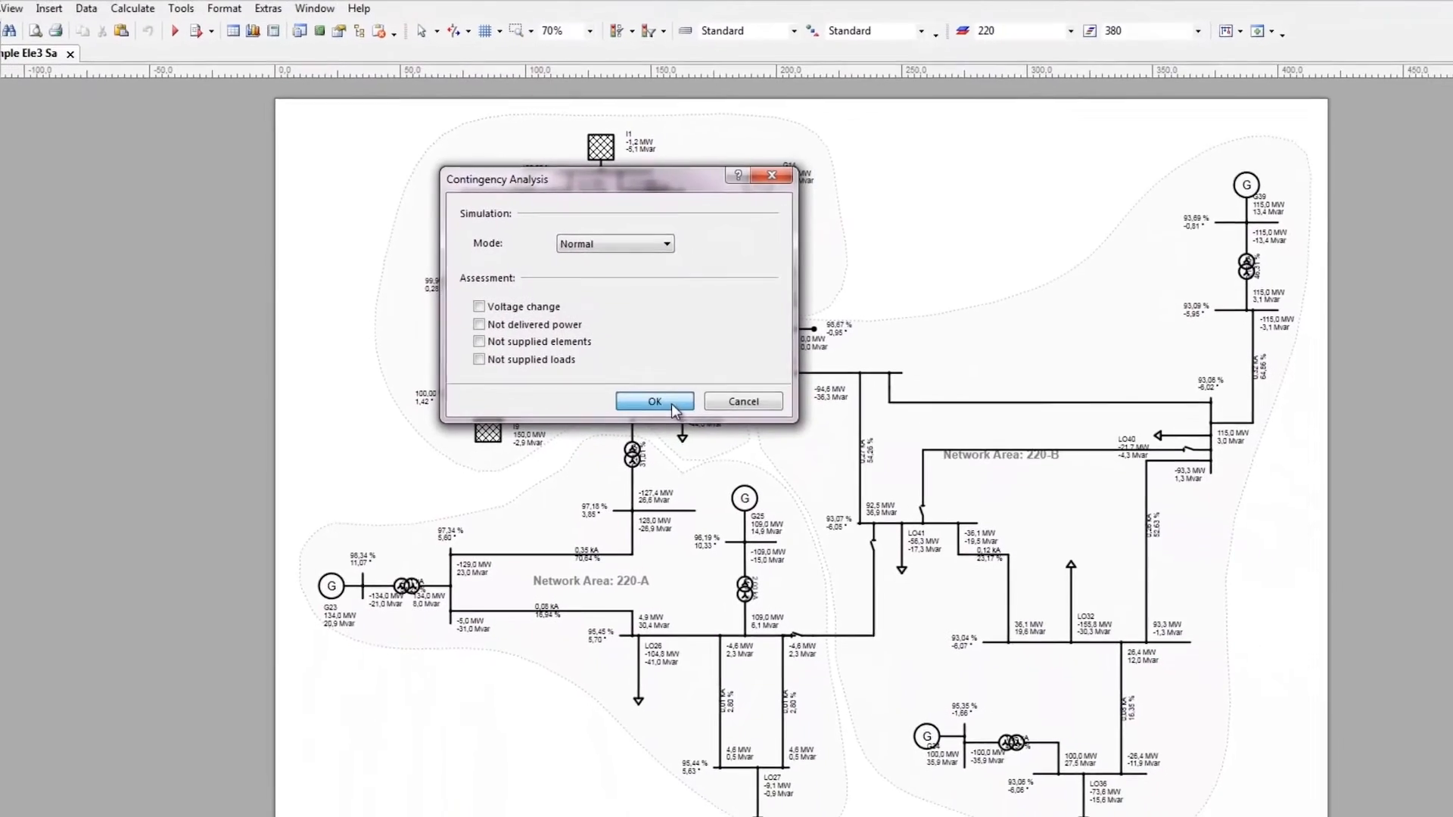
pyautogui.click(654, 401)
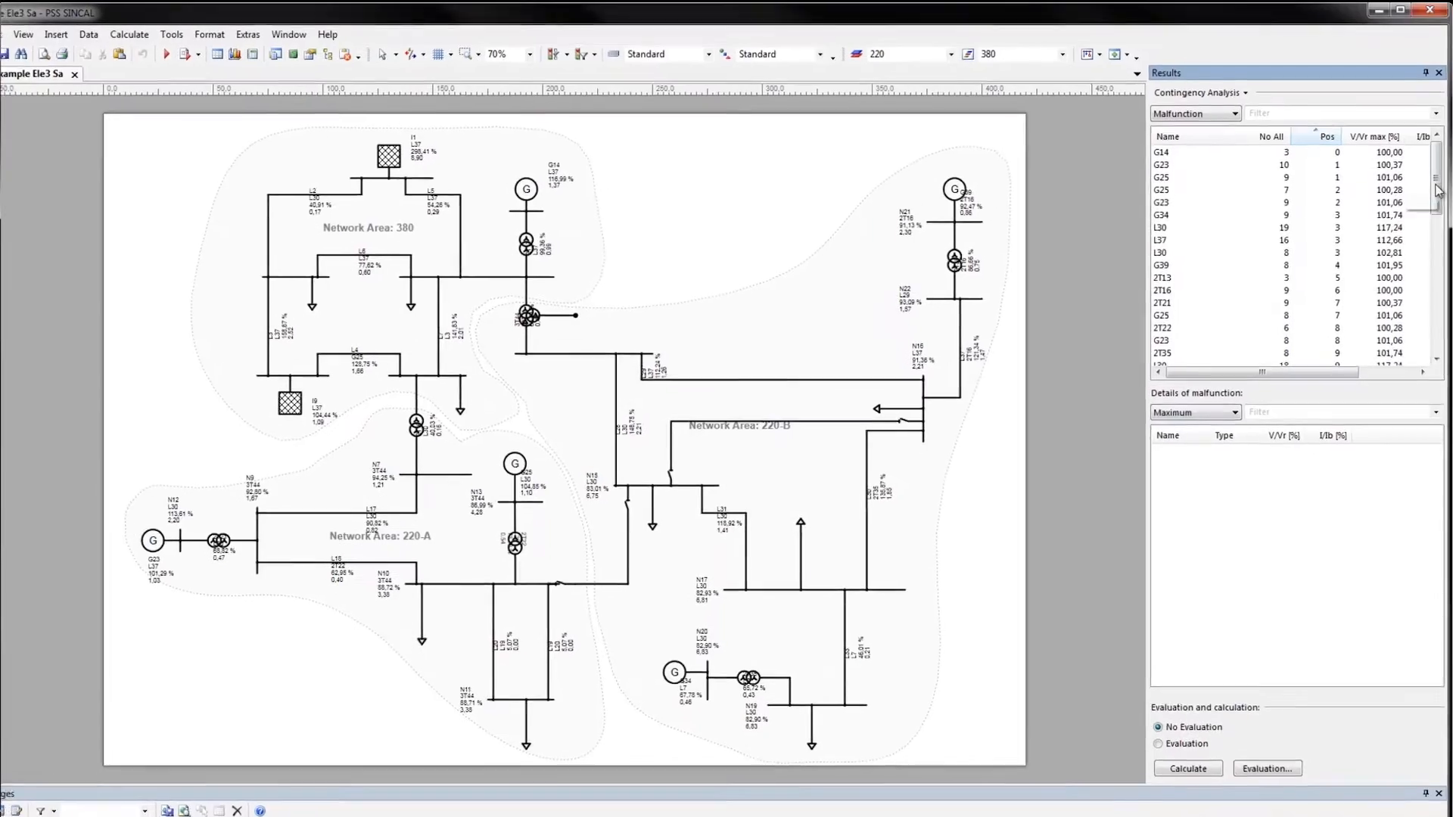
pyautogui.moveTo(1438, 190); pyautogui.dragTo(1432, 219)
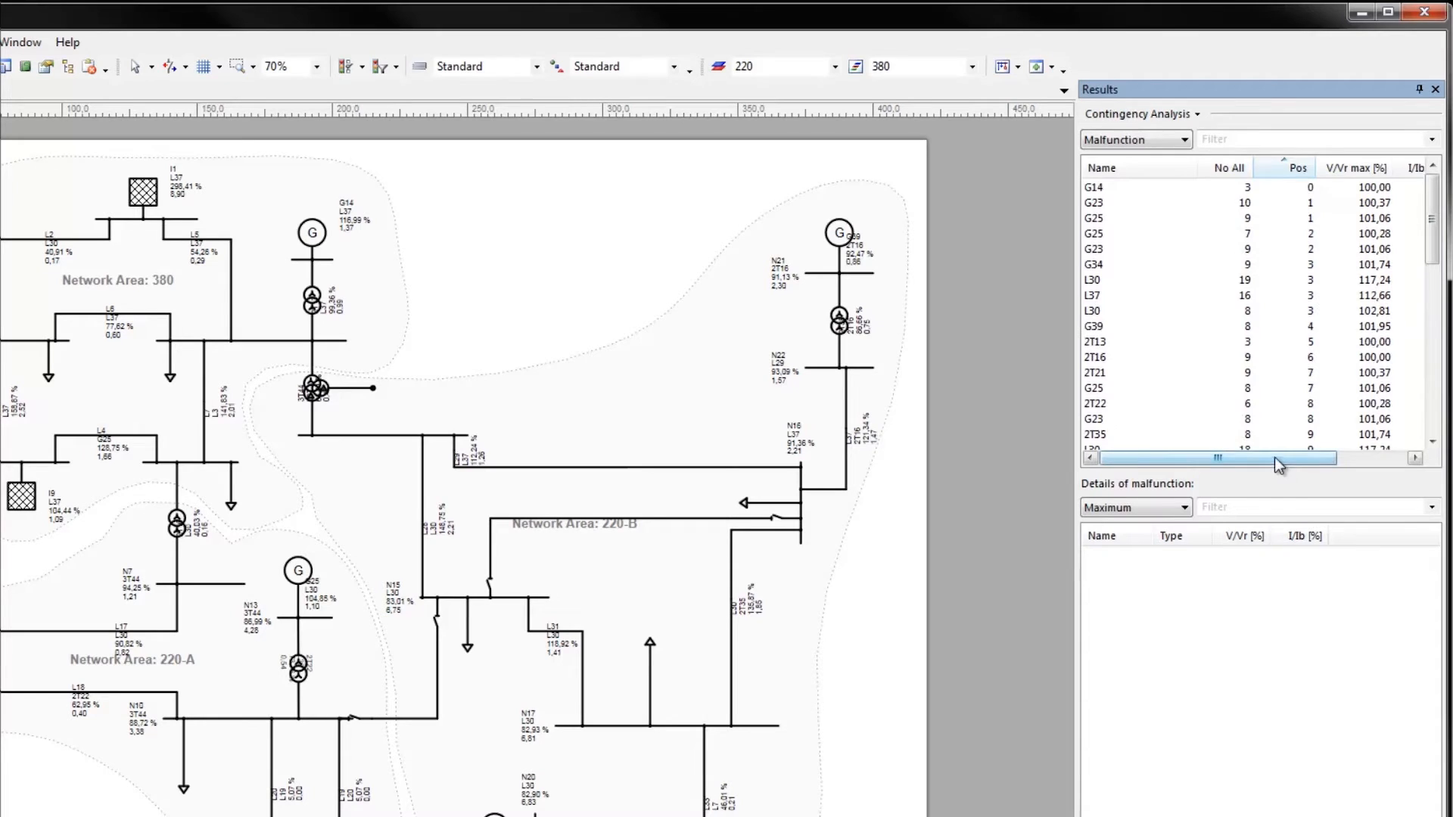
pyautogui.moveTo(1278, 464)
pyautogui.mouseDown()
pyautogui.moveTo(1401, 452)
pyautogui.moveTo(1259, 463)
pyautogui.mouseUp()
pyautogui.click(1431, 140)
pyautogui.click(1405, 168)
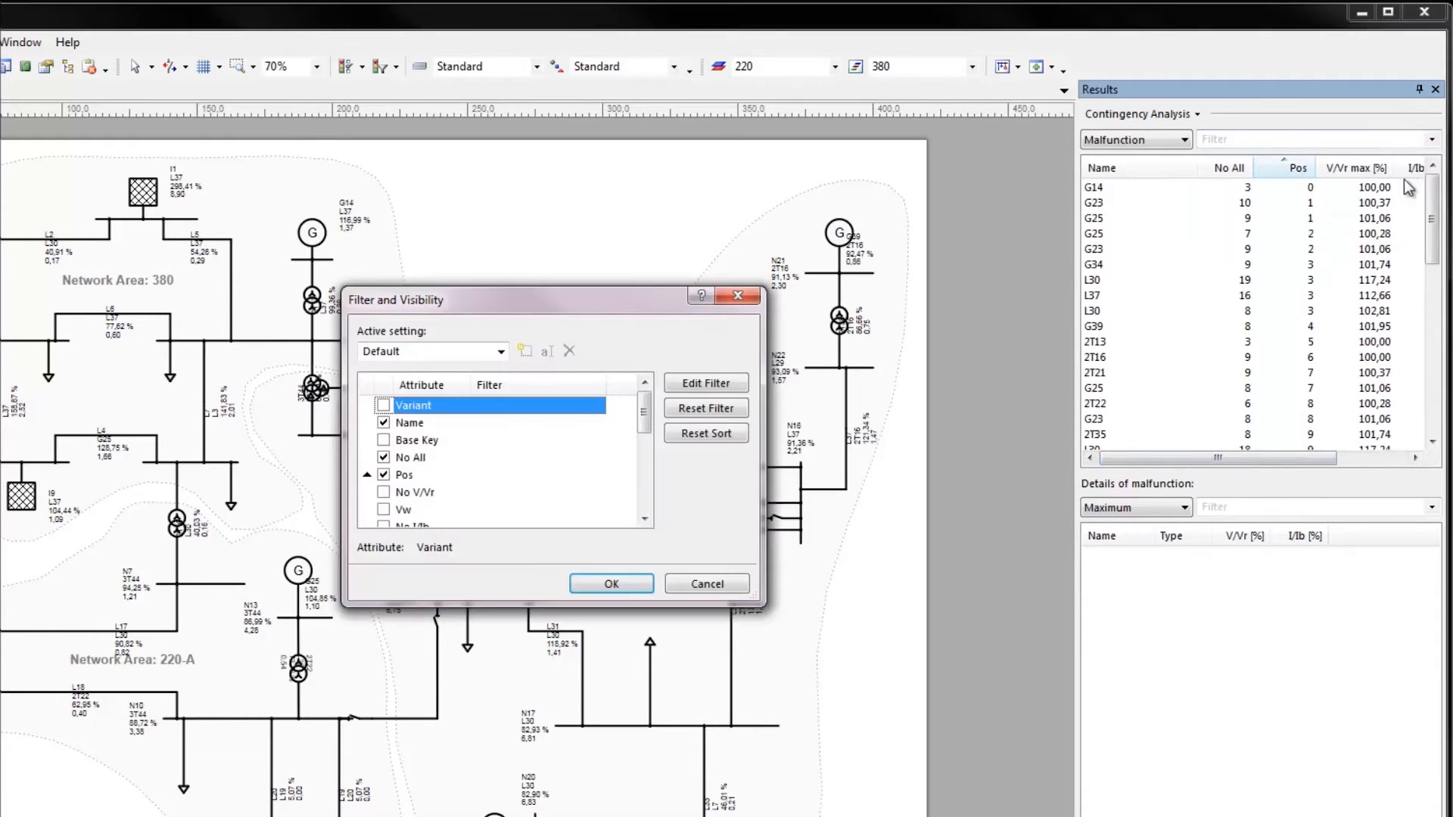
pyautogui.click(738, 295)
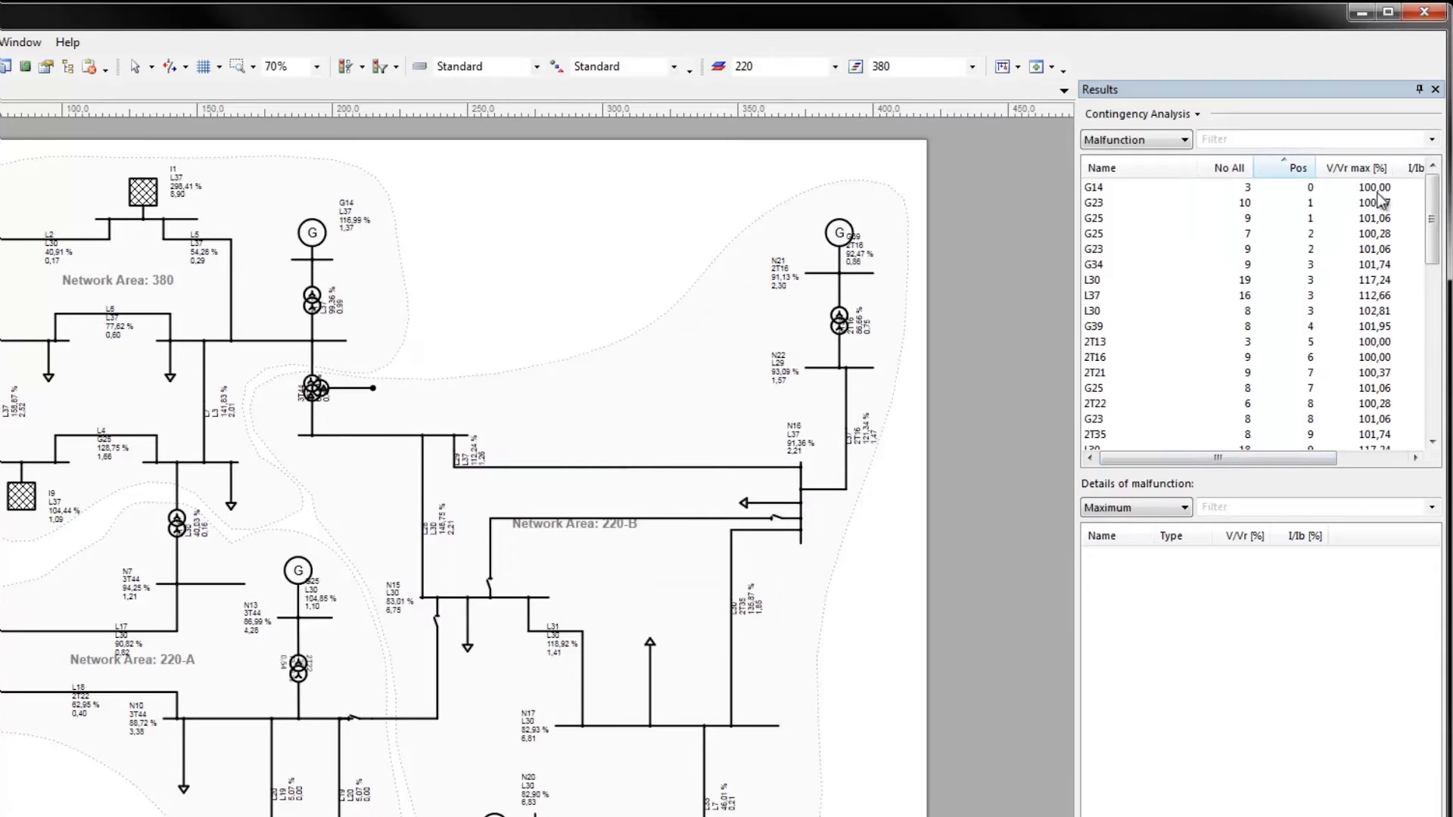
# Show the malfunction results as a hierarchical tree and expand malfunction L28
pyautogui.click(1431, 139)
pyautogui.click(1383, 236)
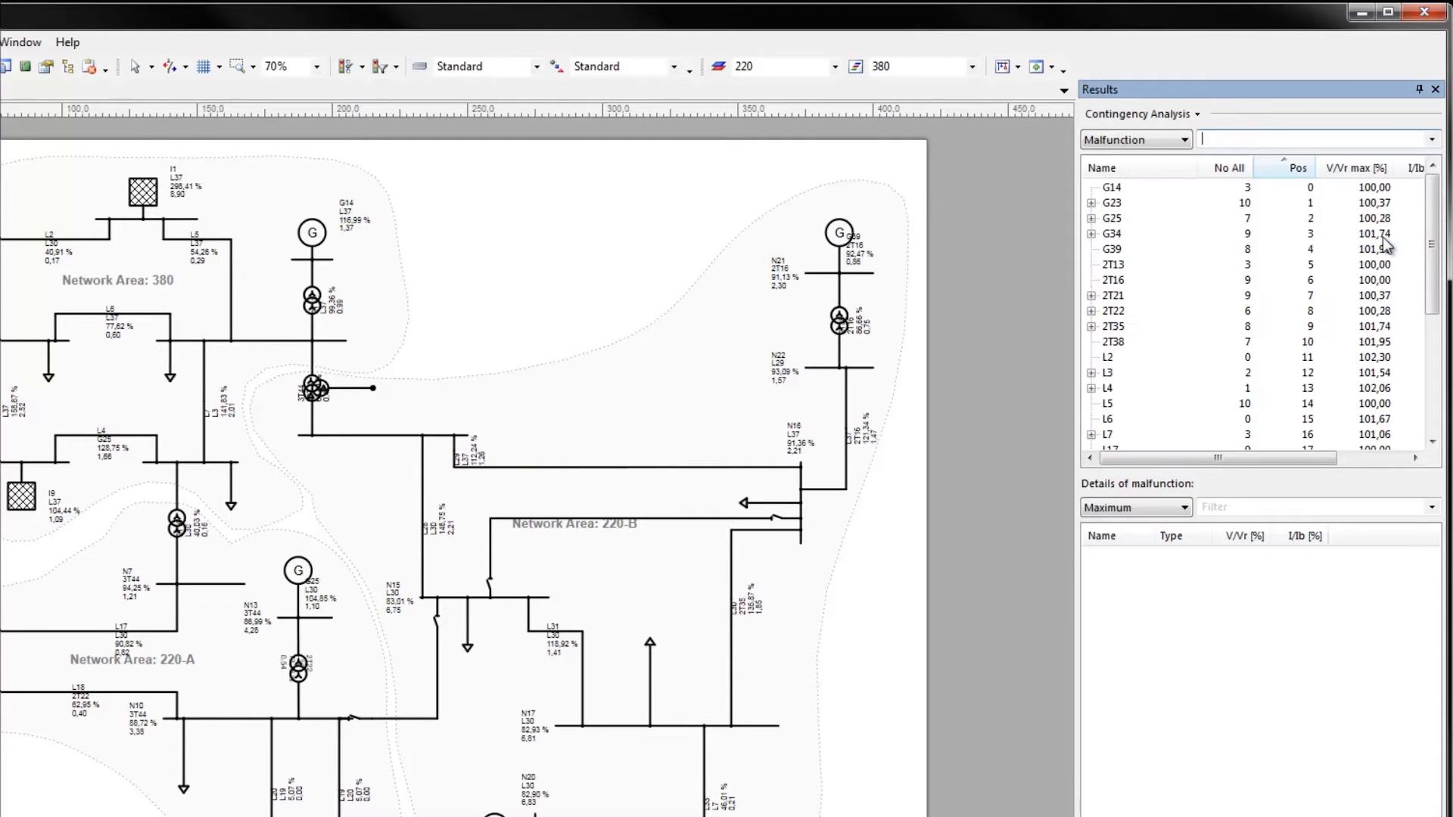
pyautogui.moveTo(1437, 295); pyautogui.dragTo(1434, 443)
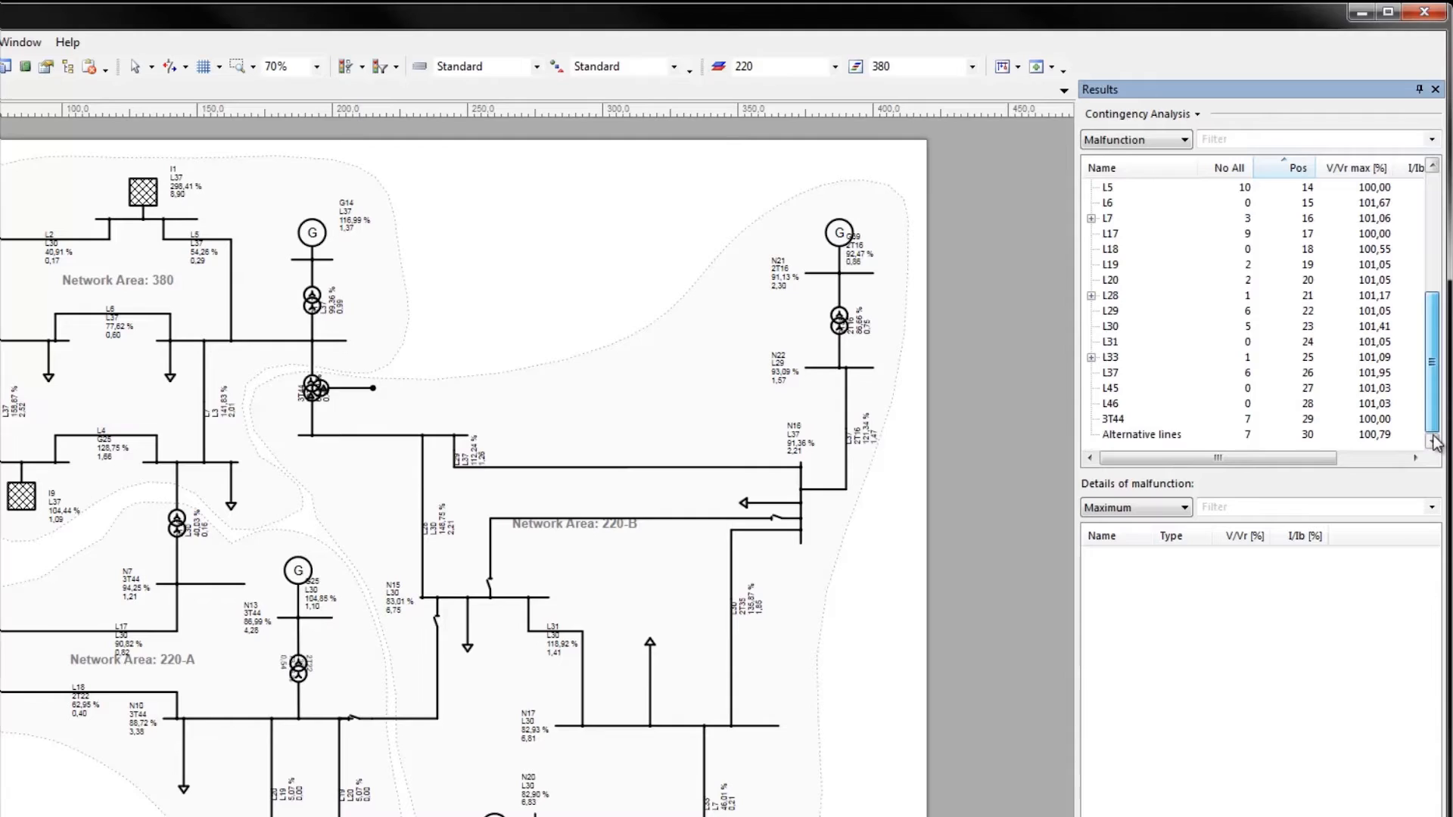
pyautogui.click(1091, 296)
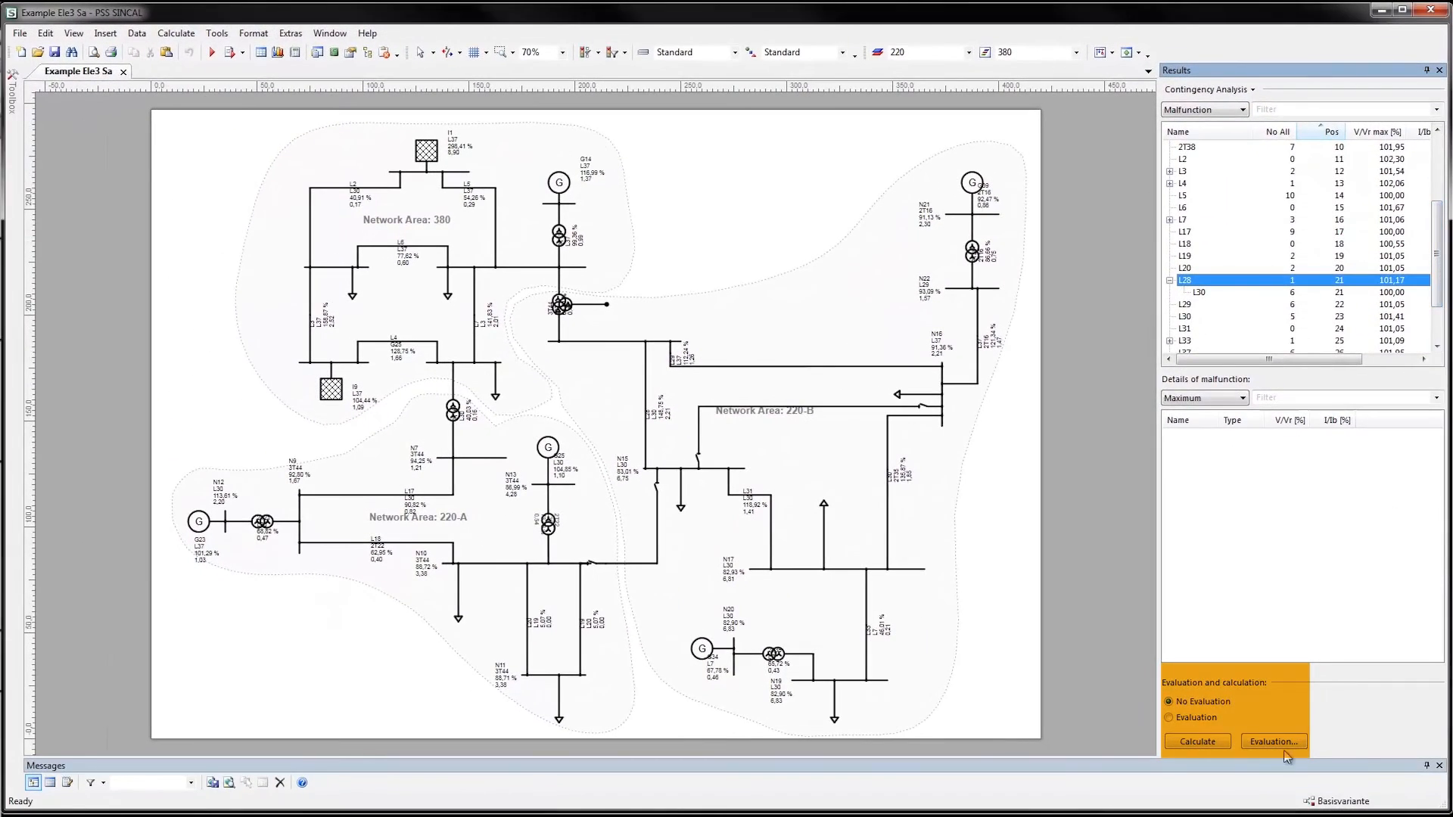
# Turn on Evaluation for the contingency results and highlight malfunctions L20, L19 and L18 one after another in the diagram
pyautogui.click(1206, 723)
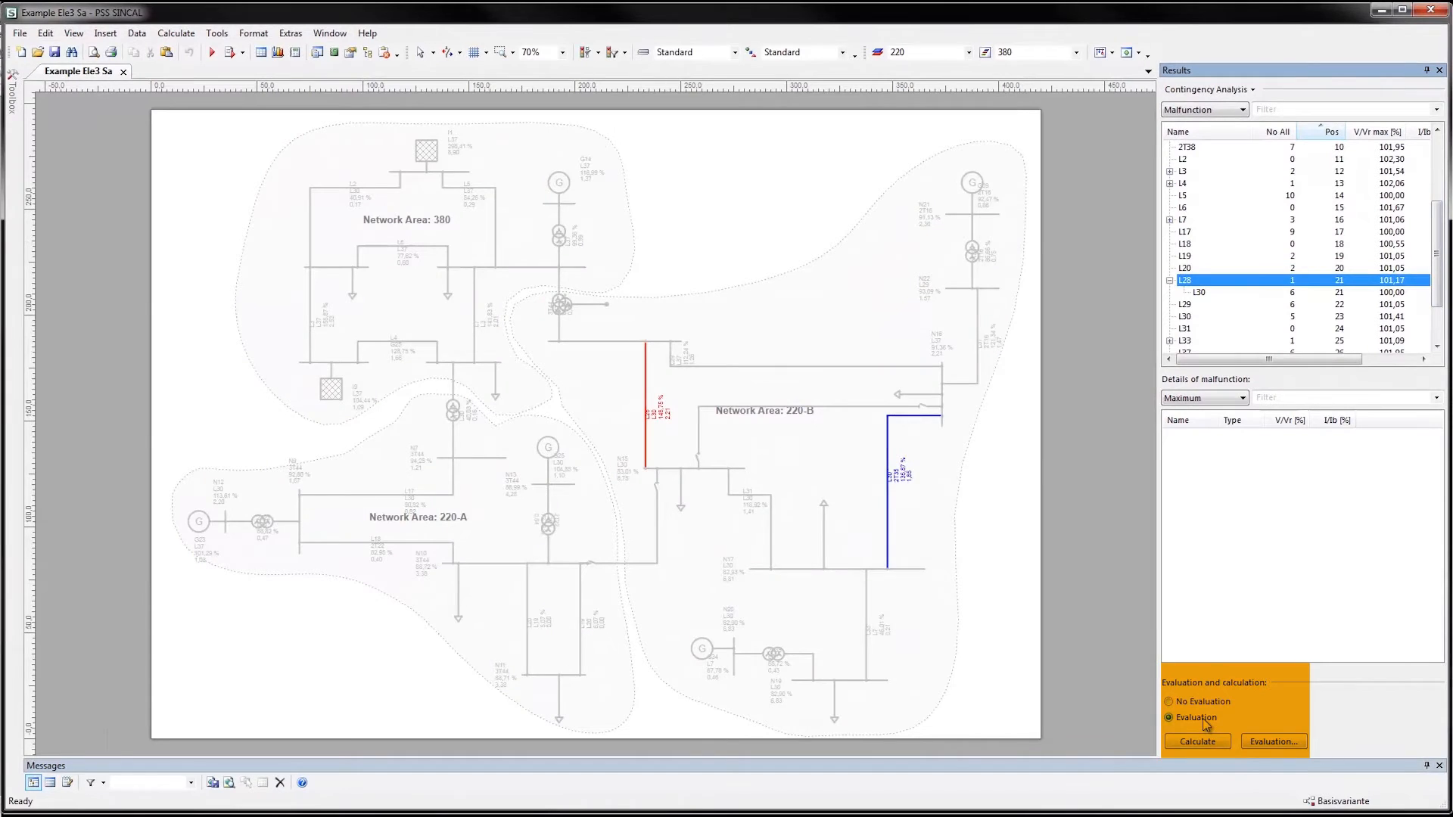
pyautogui.click(1193, 269)
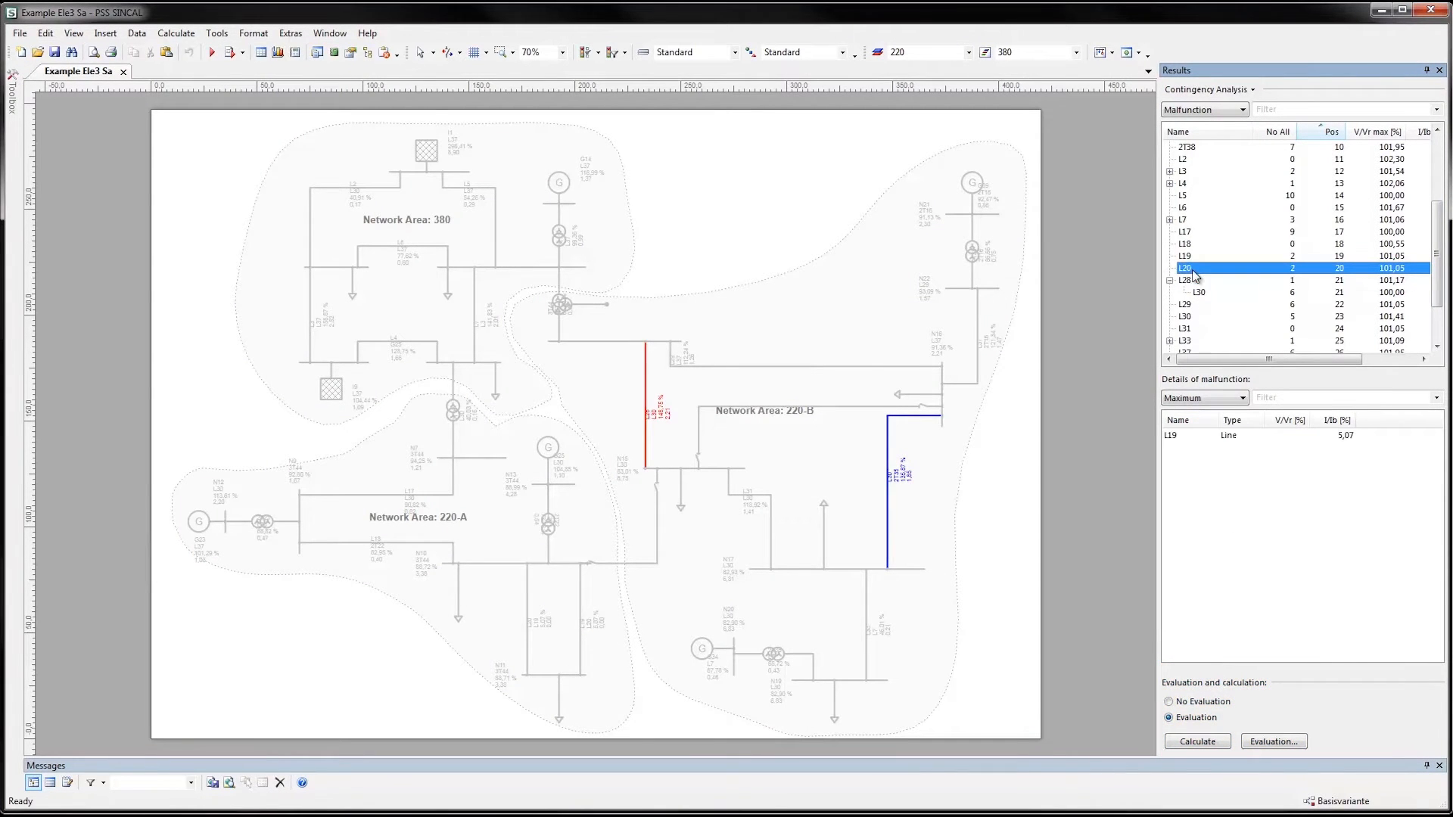
pyautogui.click(1193, 257)
pyautogui.click(1196, 245)
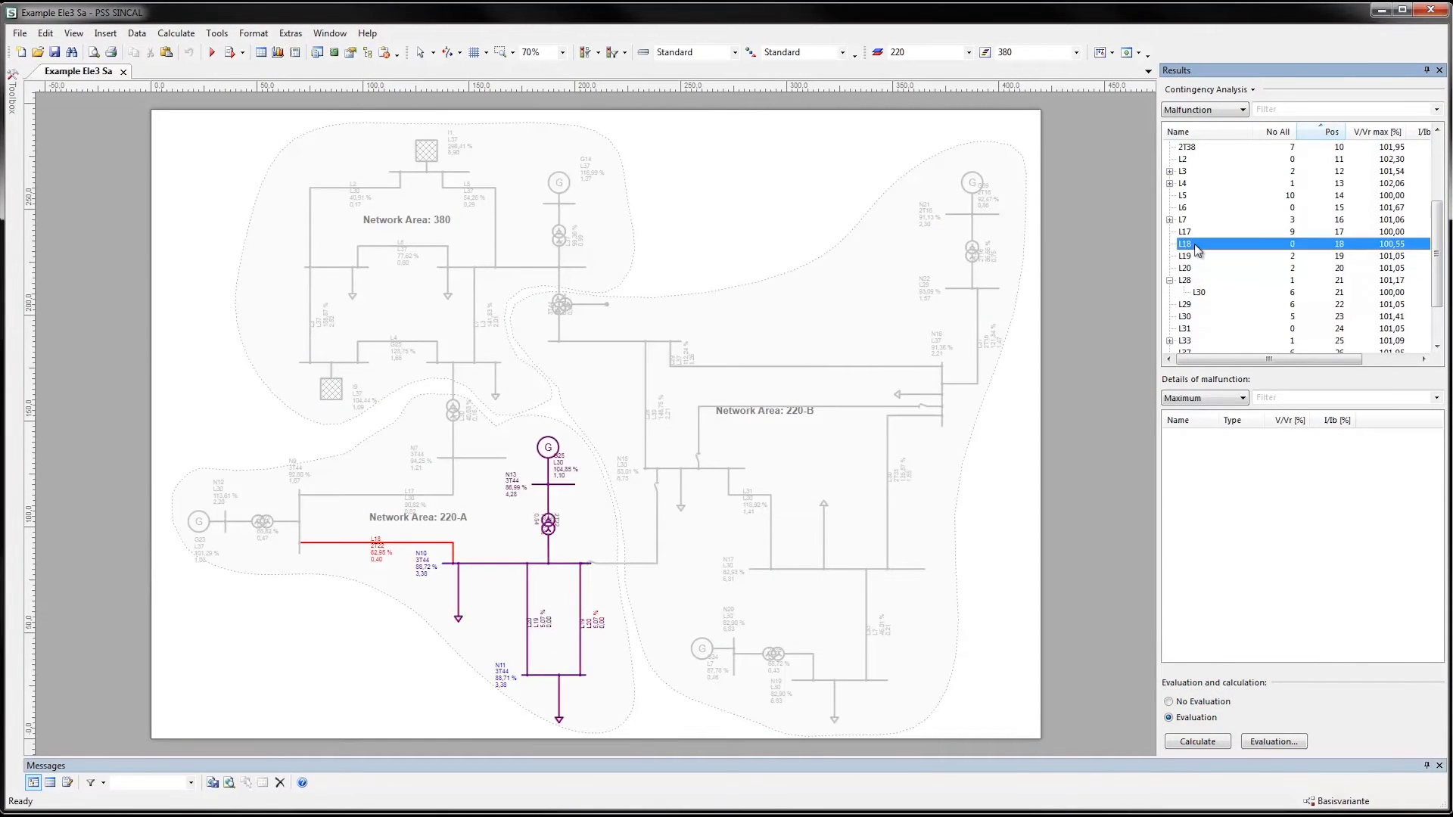
# Highlight malfunctions L7, L4 and 2T22 one after another in the network diagram
pyautogui.click(1186, 219)
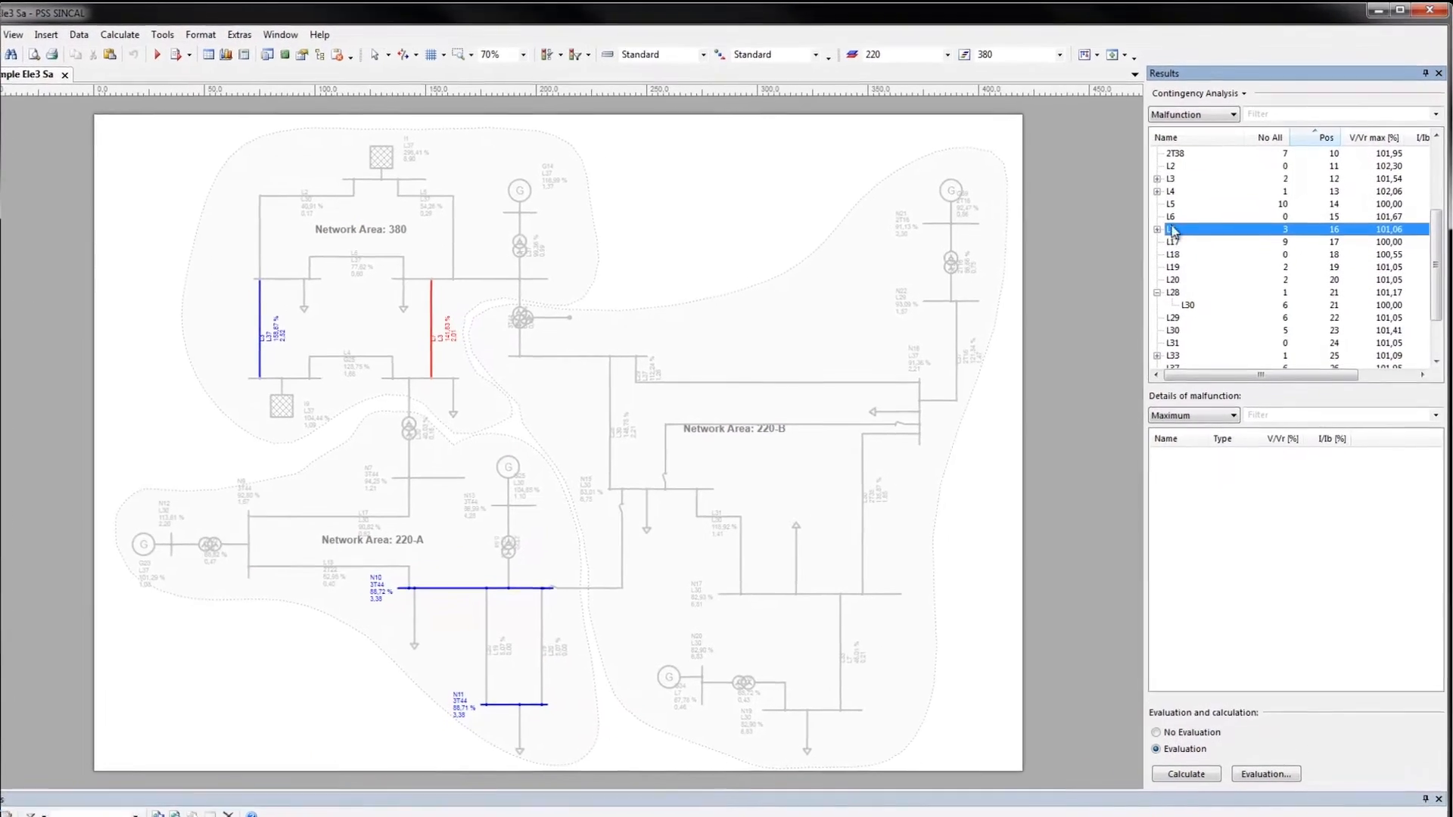
pyautogui.click(1147, 212)
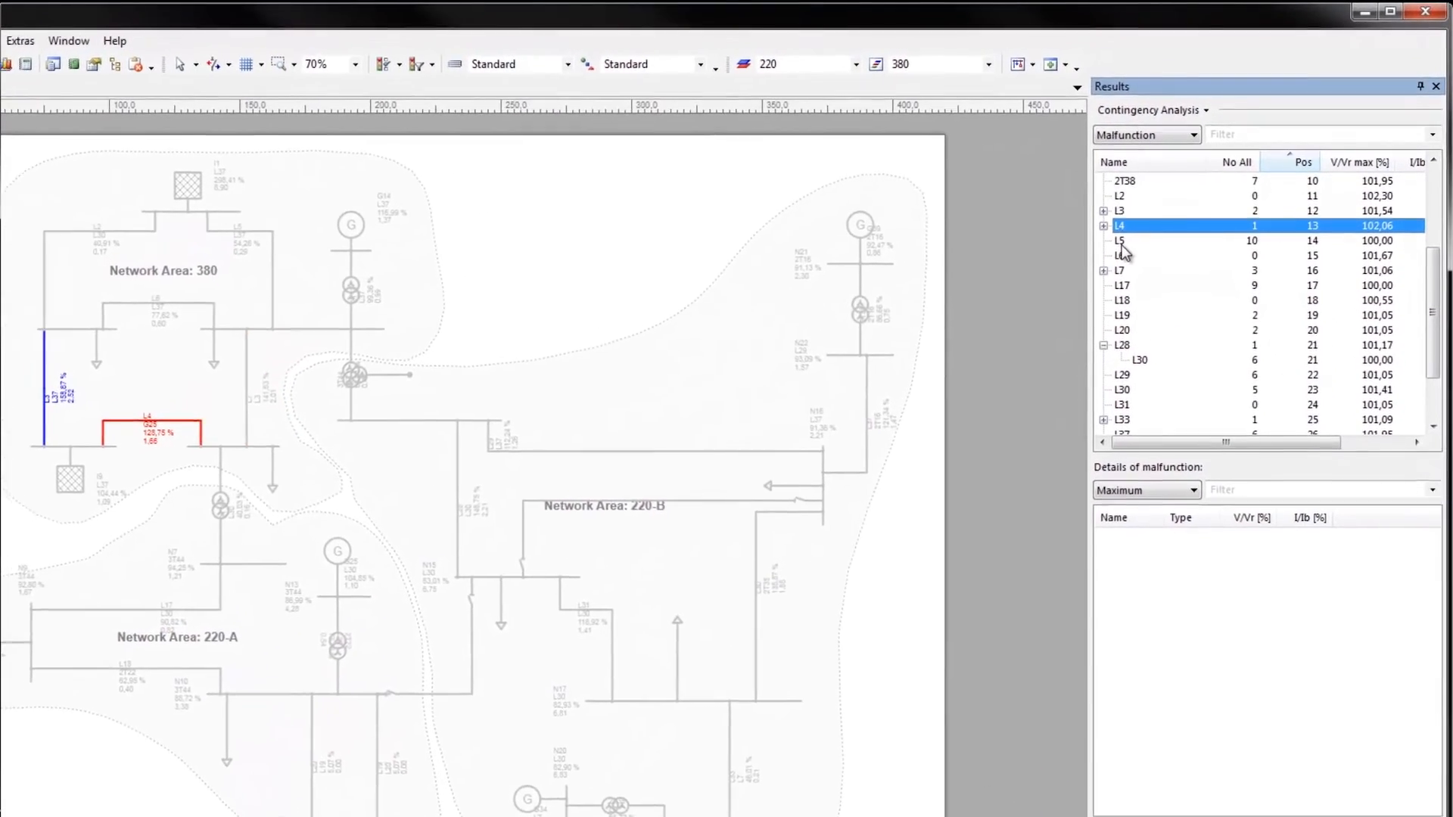
pyautogui.moveTo(1432, 345); pyautogui.dragTo(1428, 268)
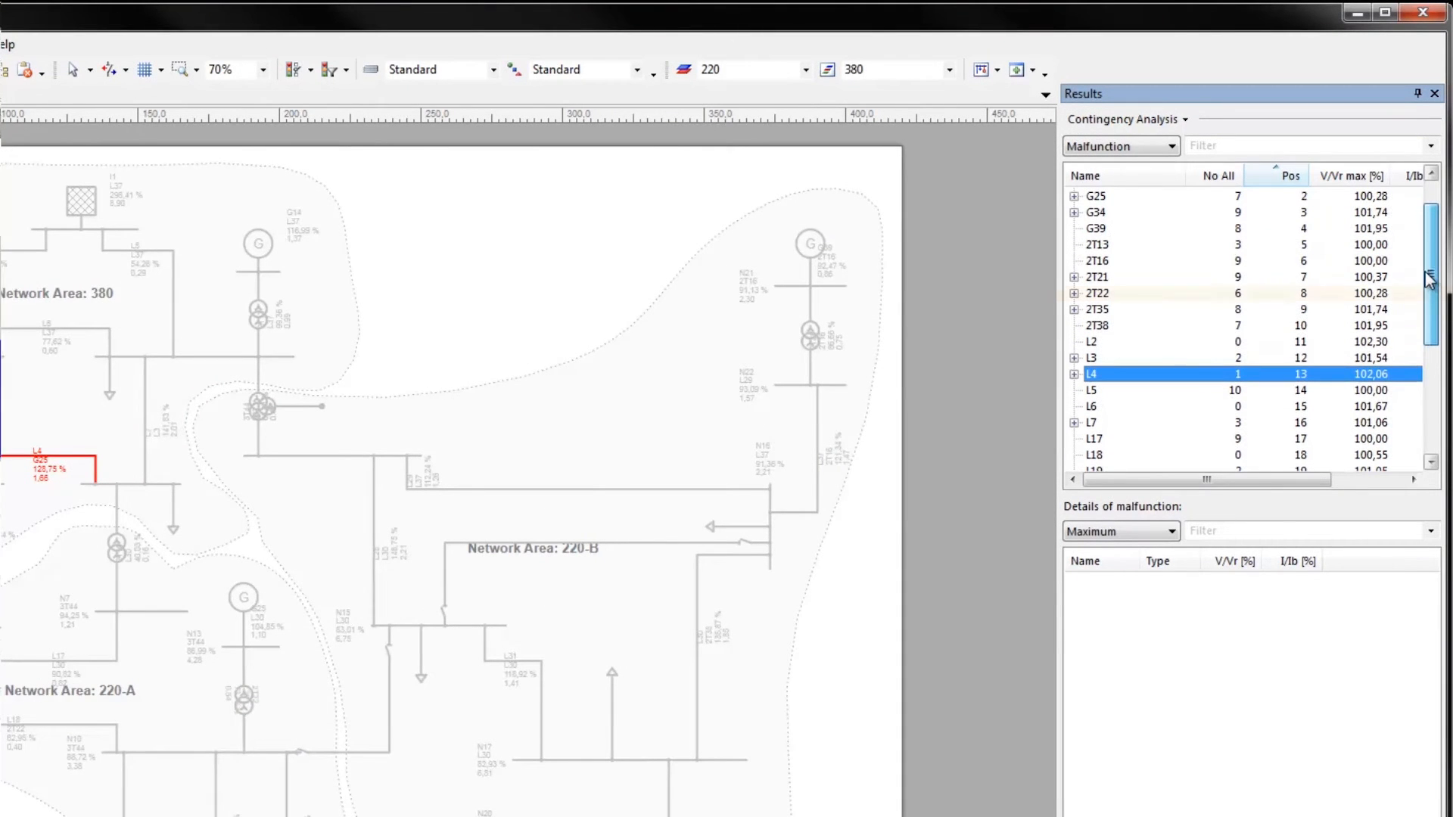
pyautogui.click(1105, 295)
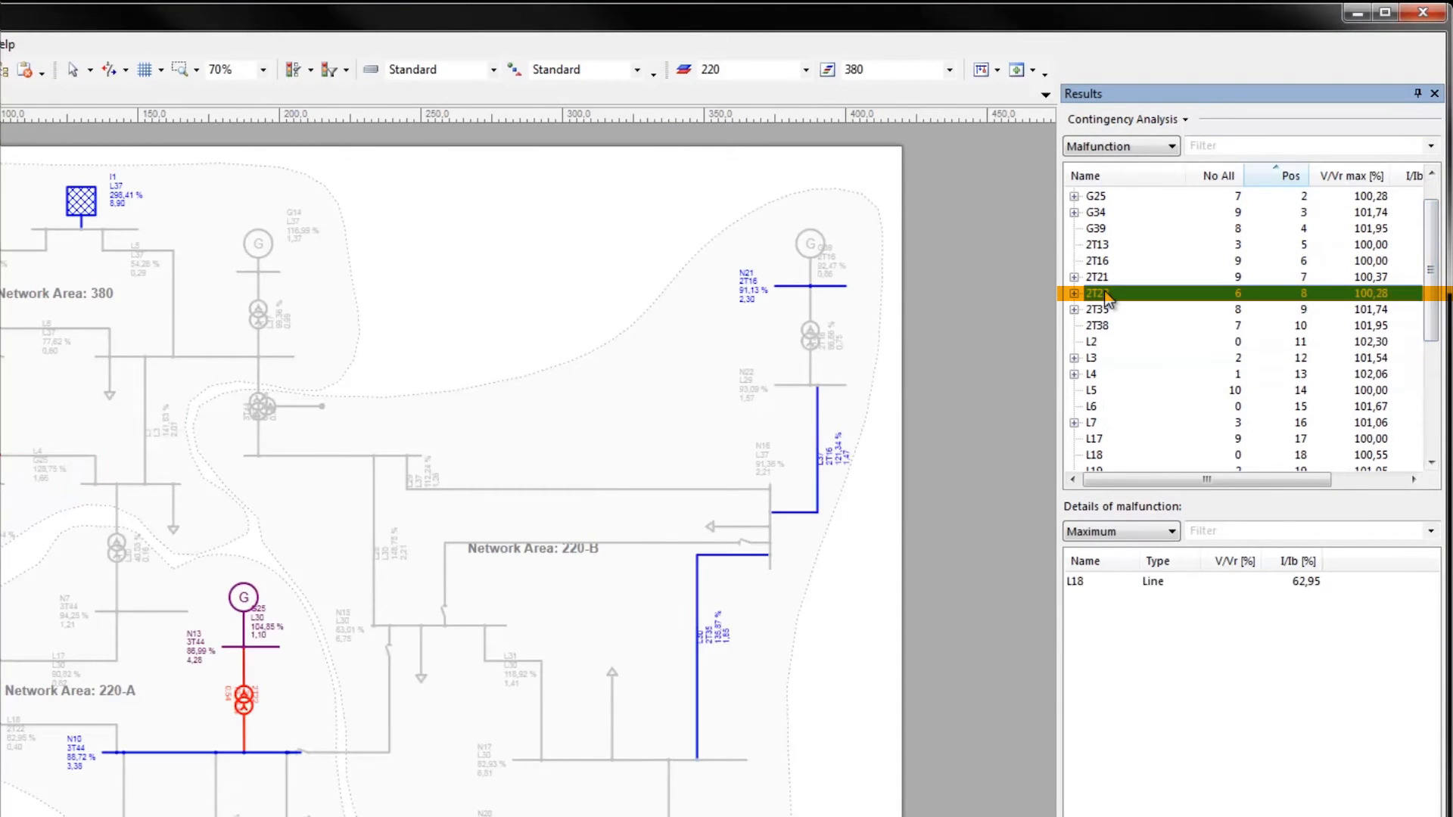
# View the details of malfunction 2T22 by Limit reached, by Not fed, and again by Maximum
pyautogui.click(1170, 531)
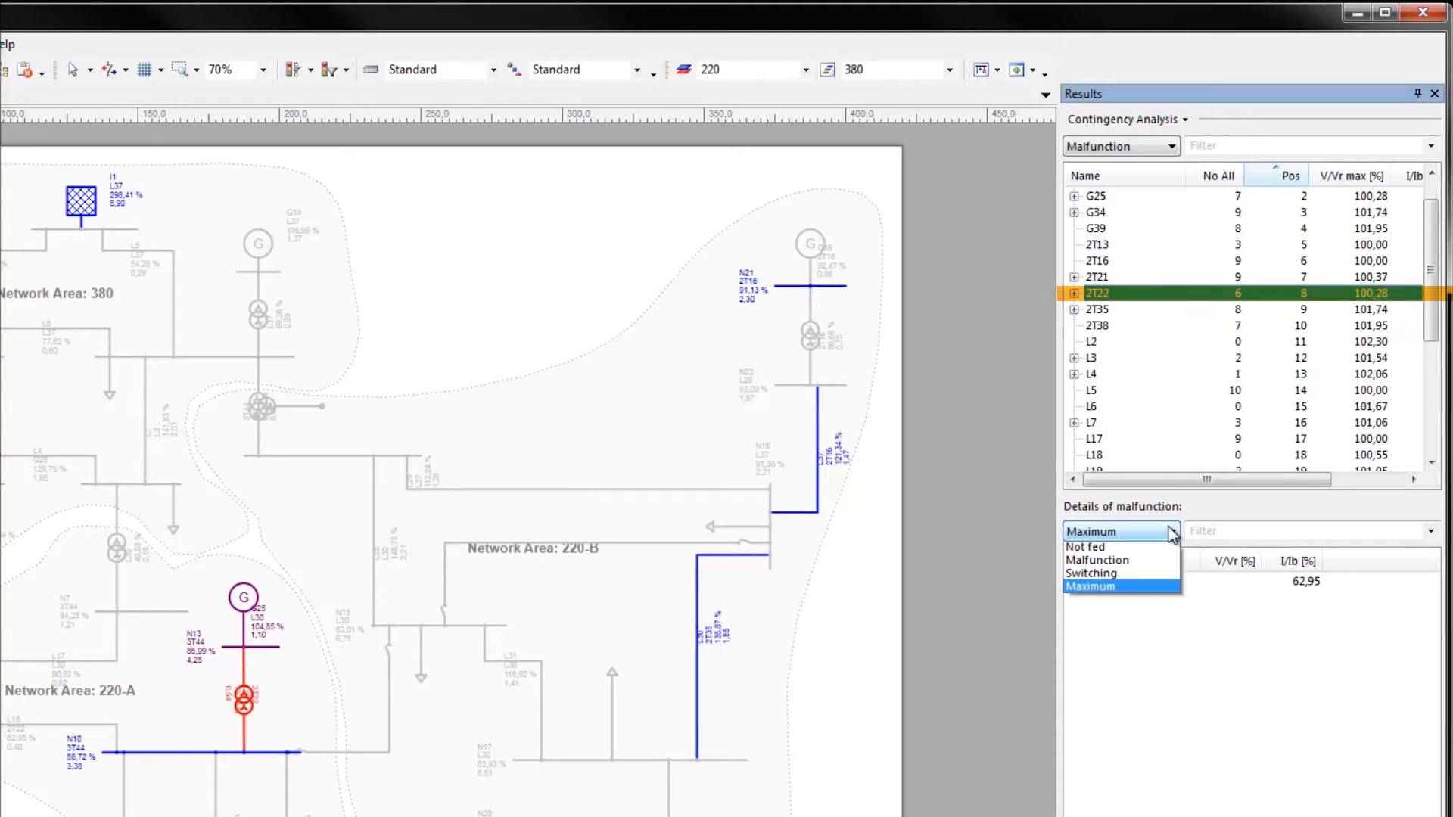
pyautogui.click(1161, 551)
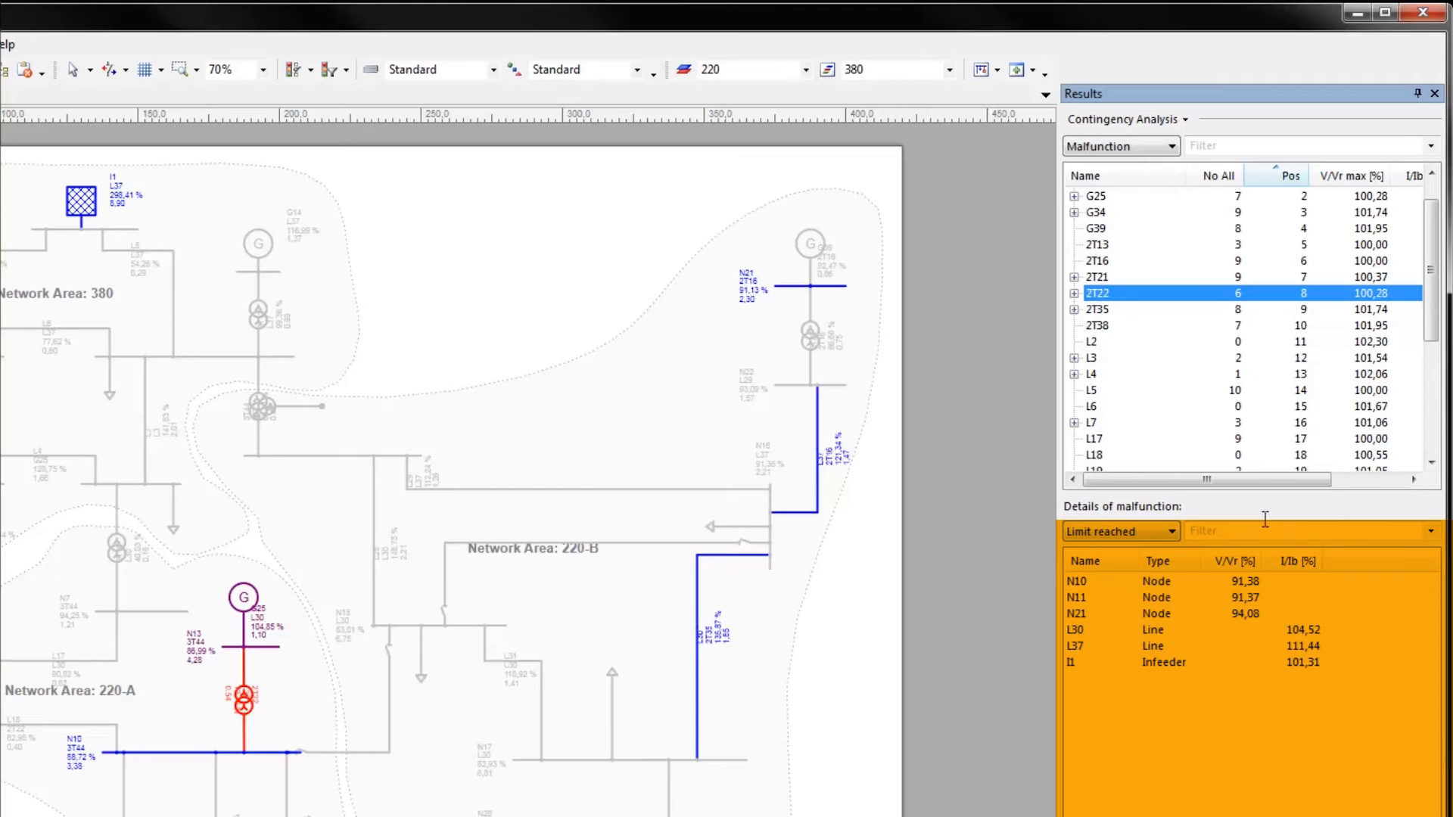
pyautogui.click(1177, 536)
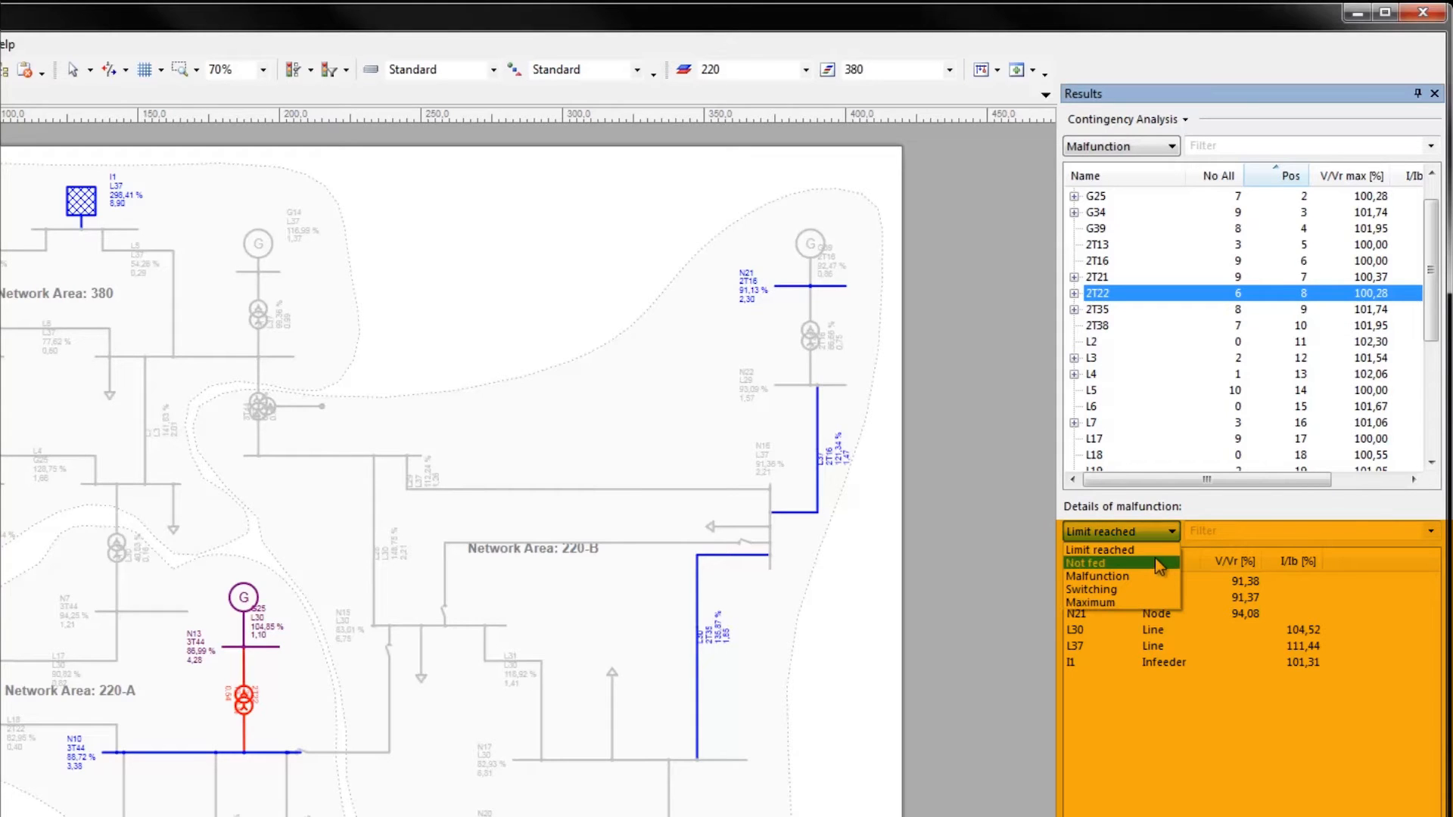
pyautogui.click(1154, 557)
pyautogui.click(1176, 534)
pyautogui.click(1148, 604)
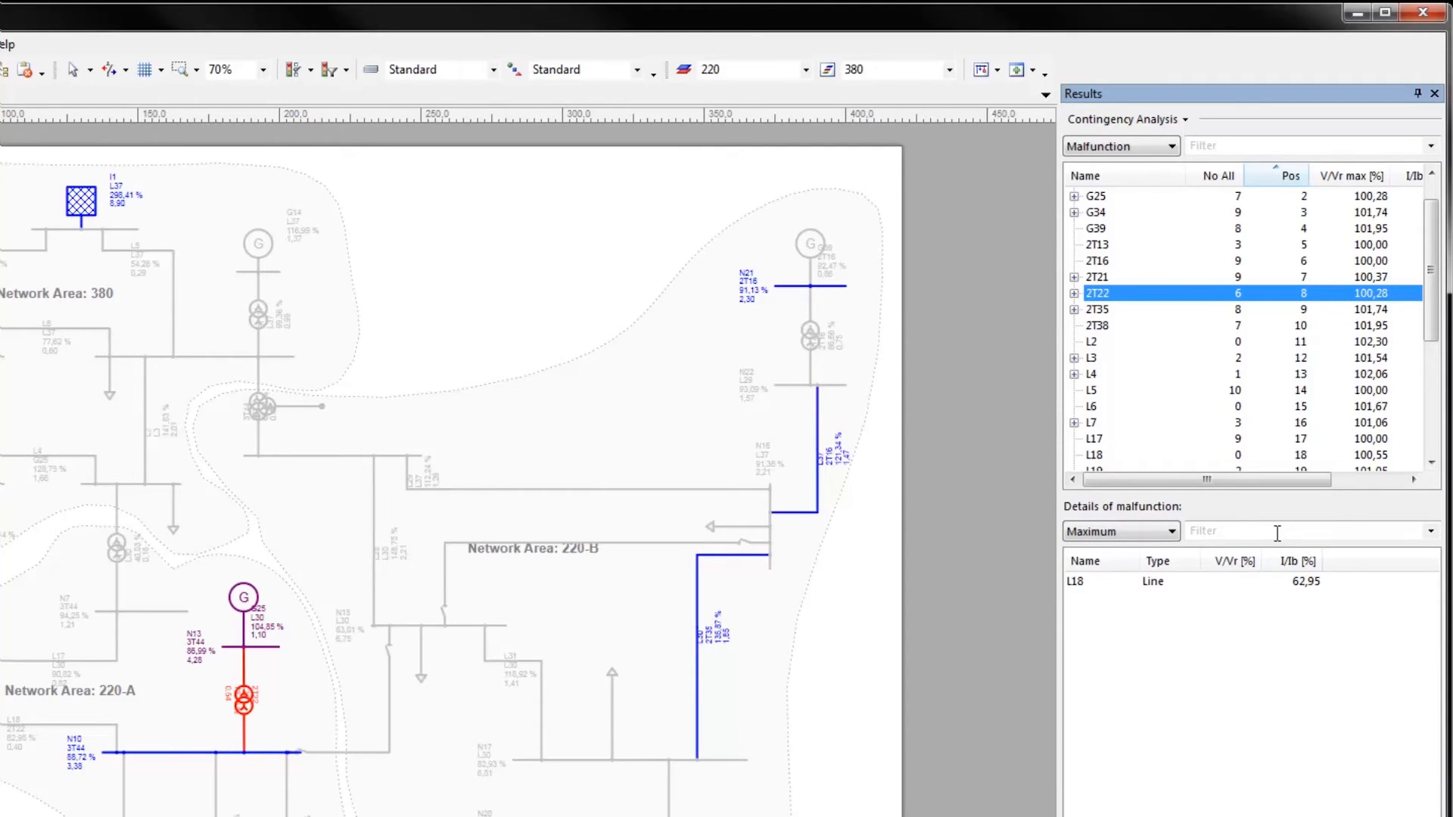
# View the contingency results as Overloaded and as Maximum, selecting element L28 in the latter, and return to the Malfunction list
pyautogui.click(1172, 146)
pyautogui.click(1174, 178)
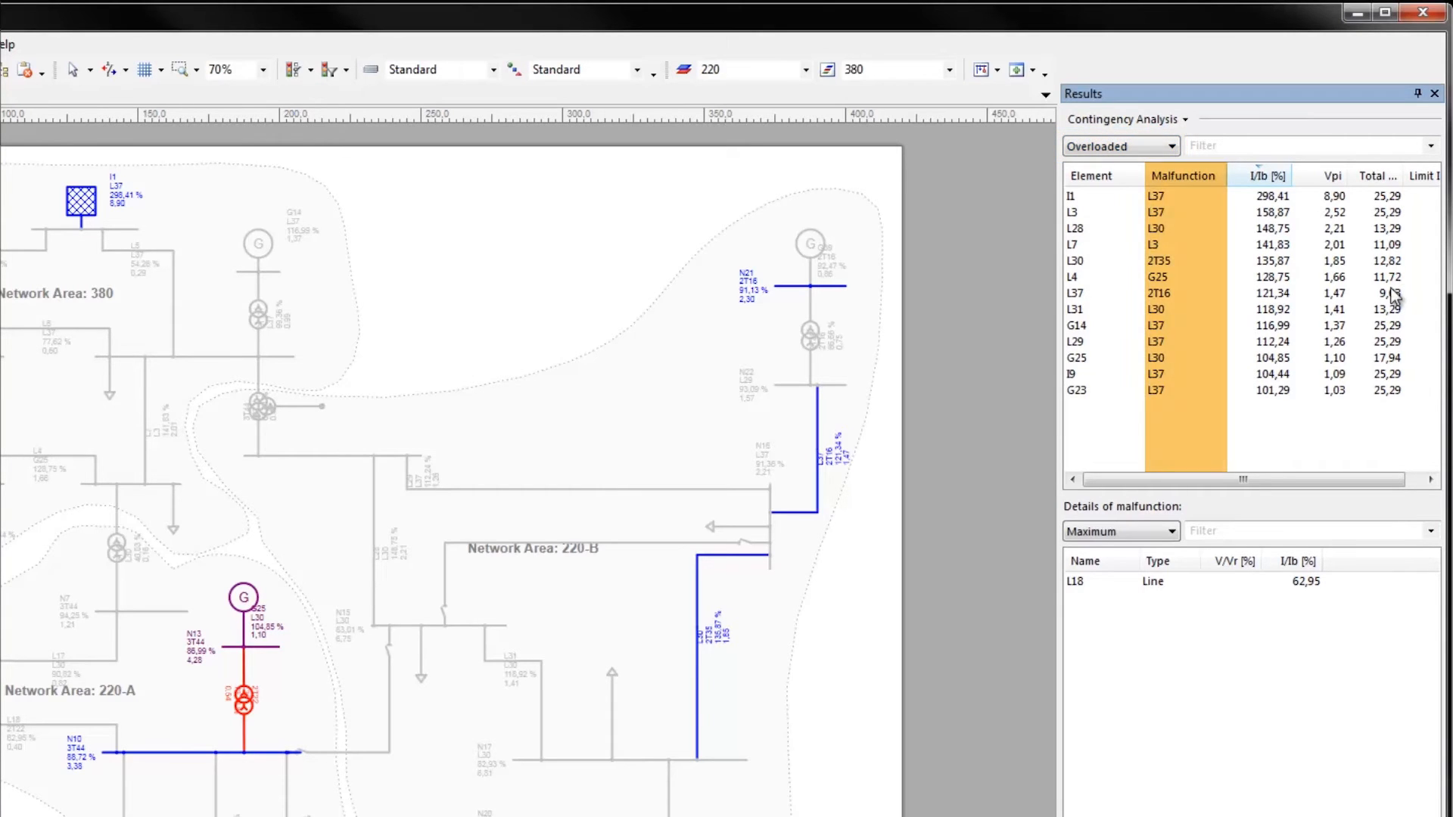
pyautogui.click(1170, 147)
pyautogui.click(1135, 191)
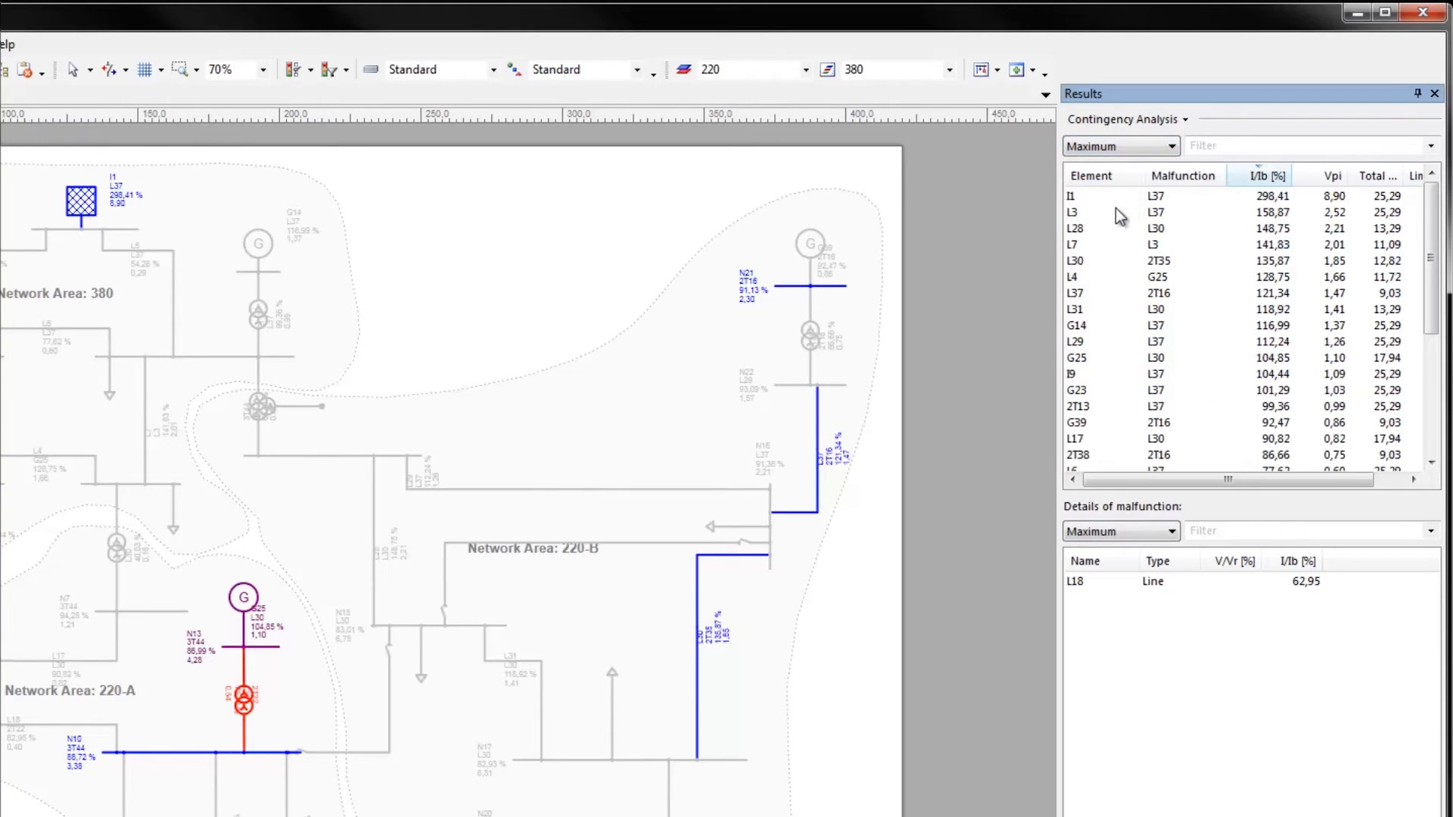
pyautogui.click(1077, 228)
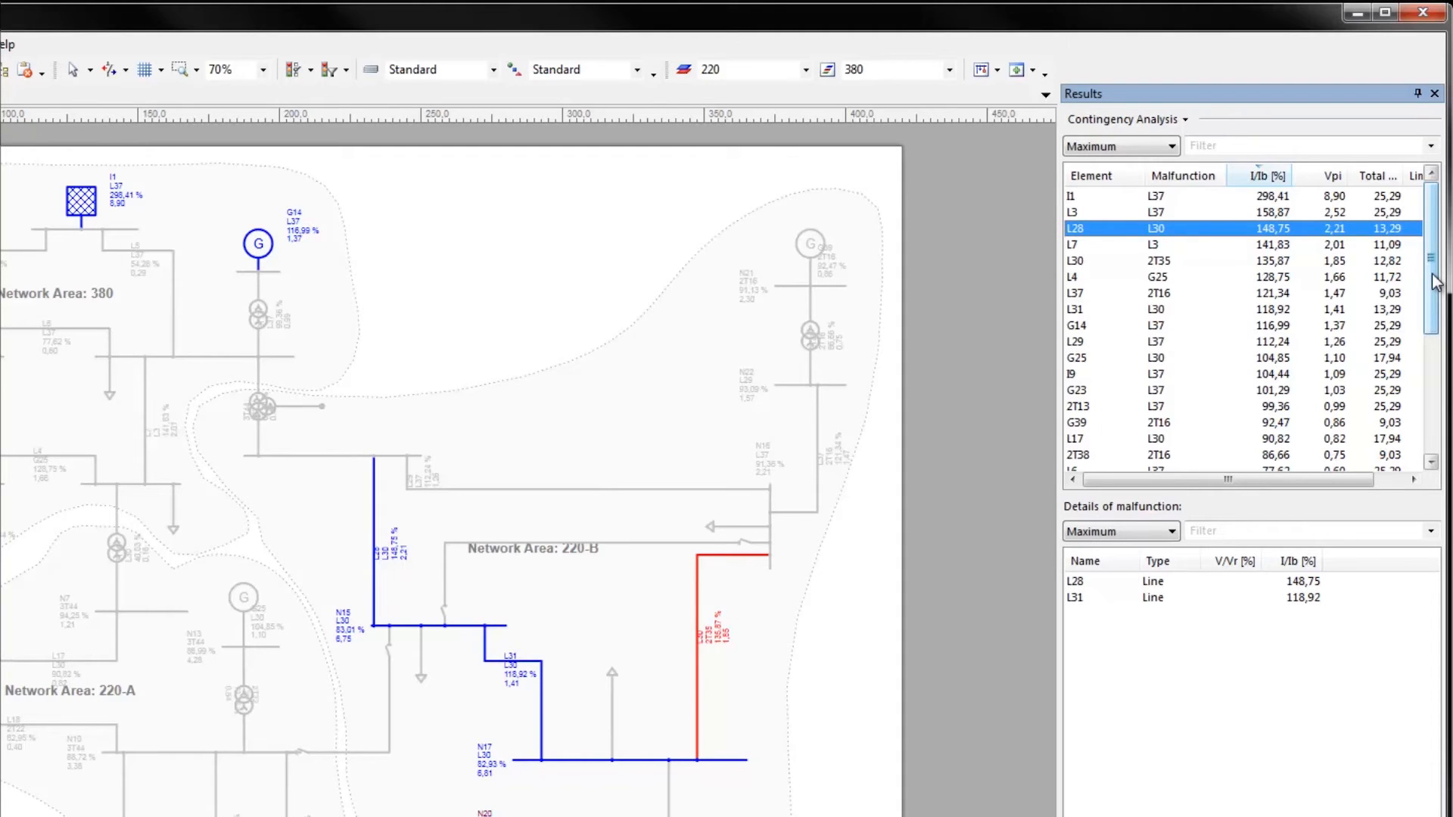
pyautogui.click(1172, 146)
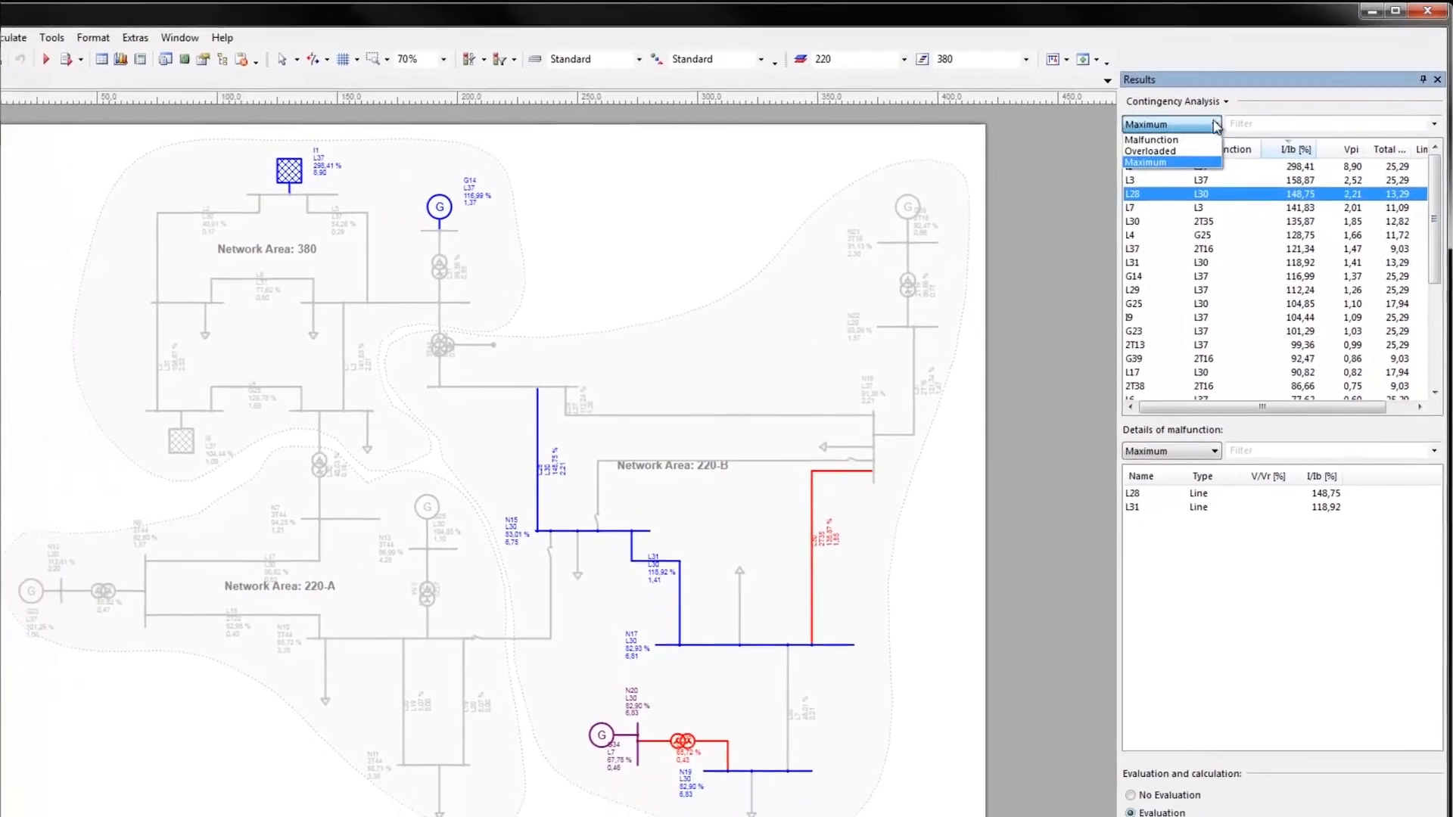
pyautogui.click(1151, 139)
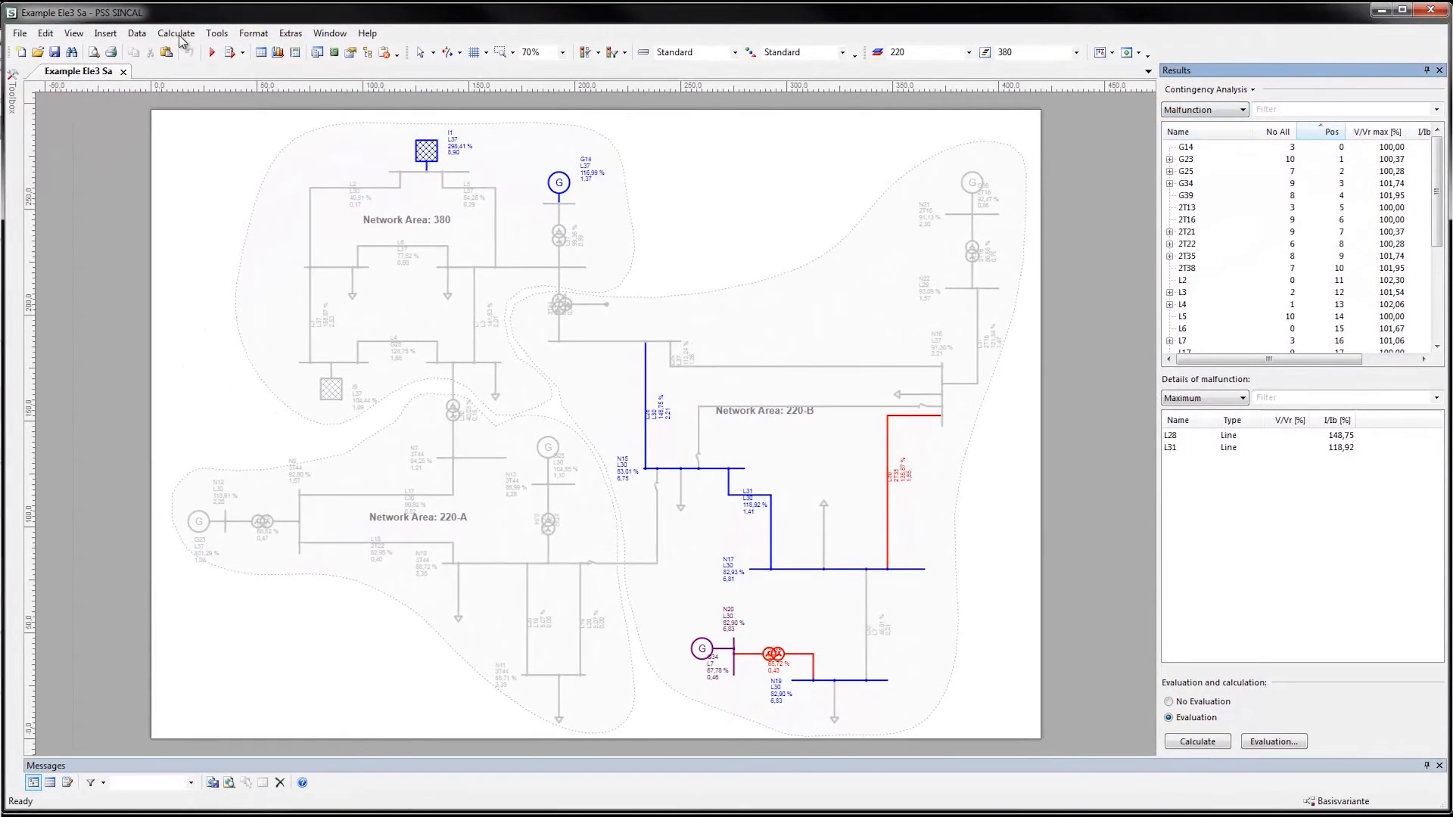
# Review the network elements assigned to the malfunction scenario Alternative lines and close the scenario settings
pyautogui.click(137, 34)
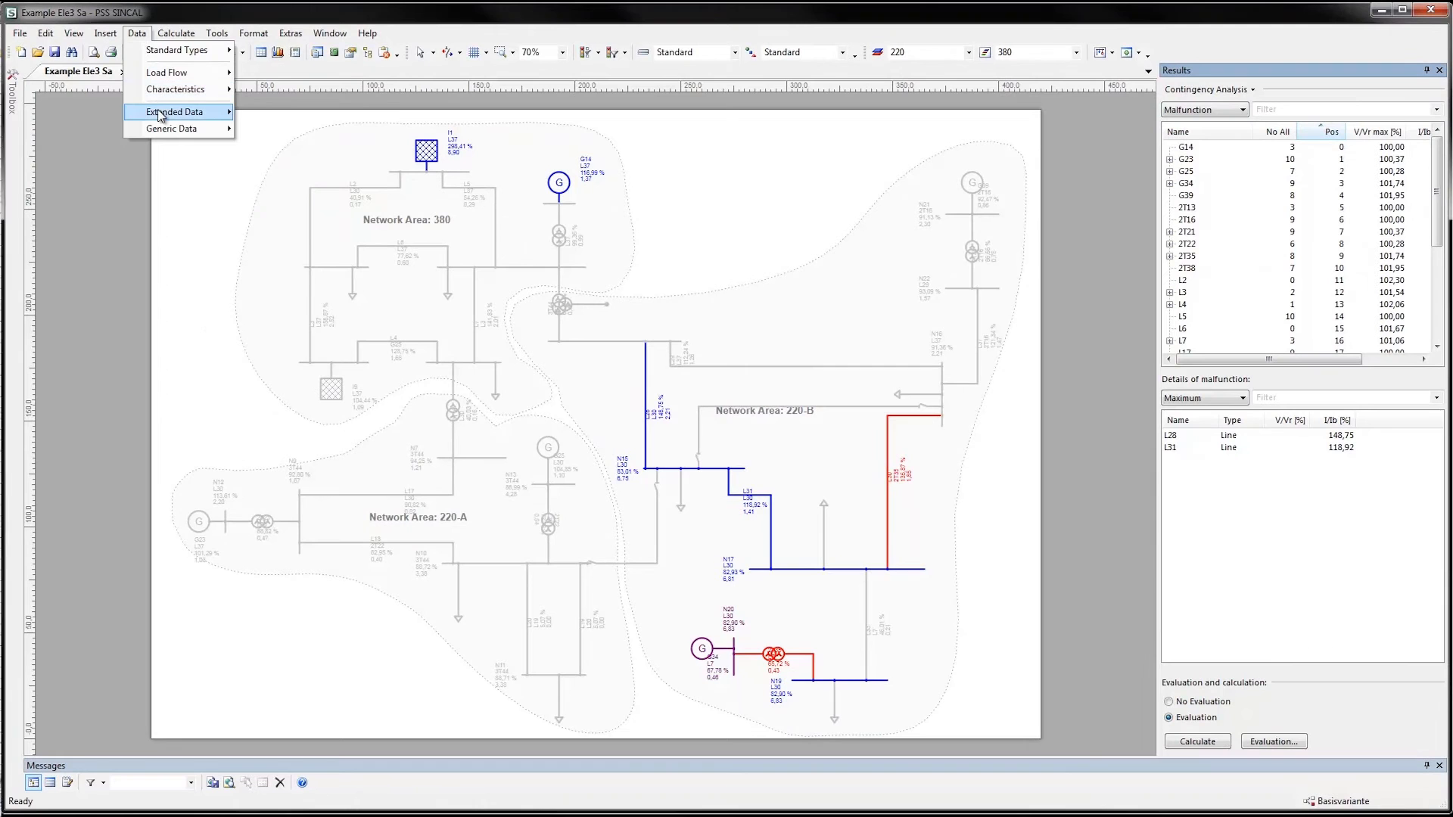
pyautogui.moveTo(161, 114)
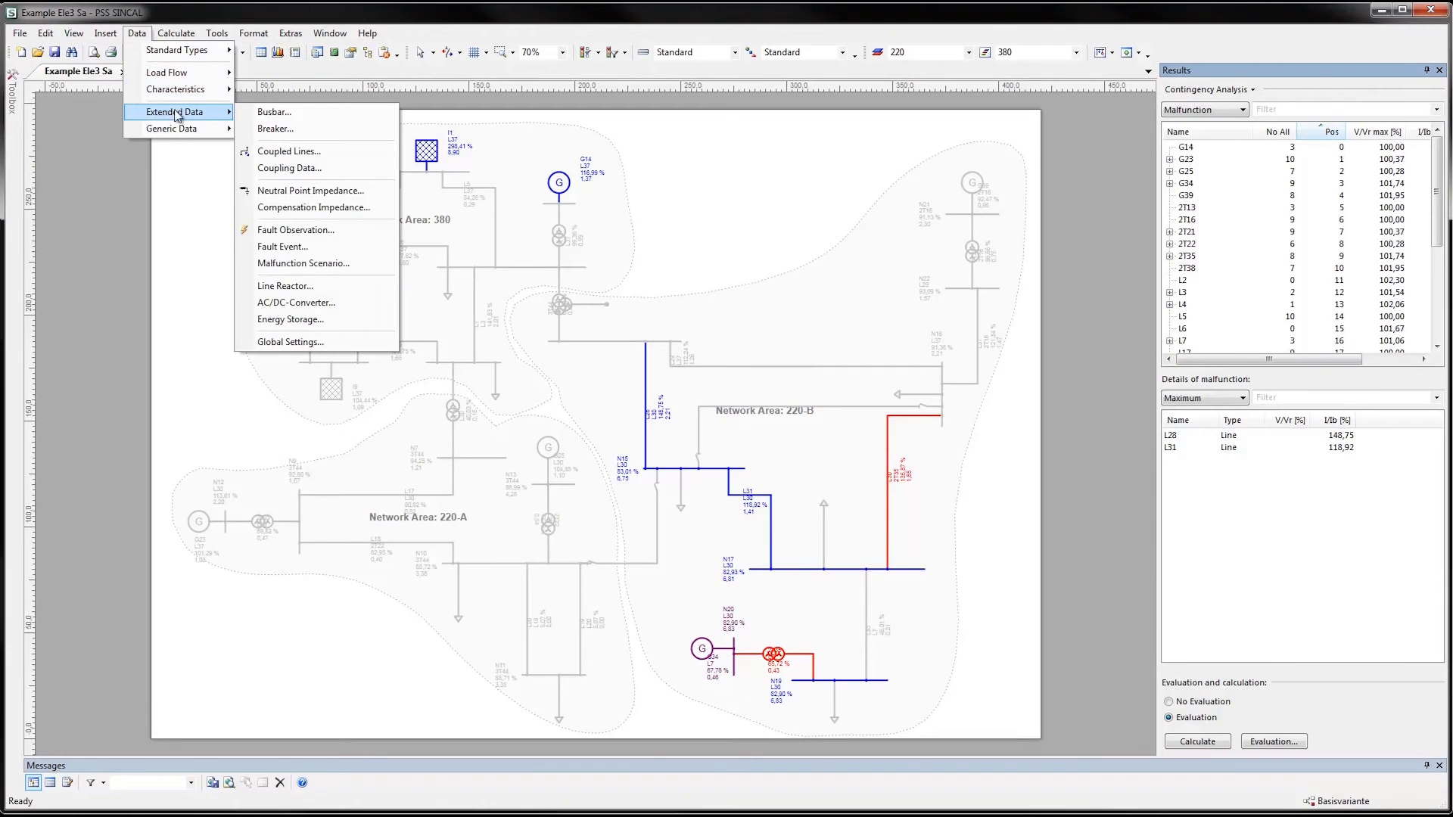
pyautogui.click(300, 266)
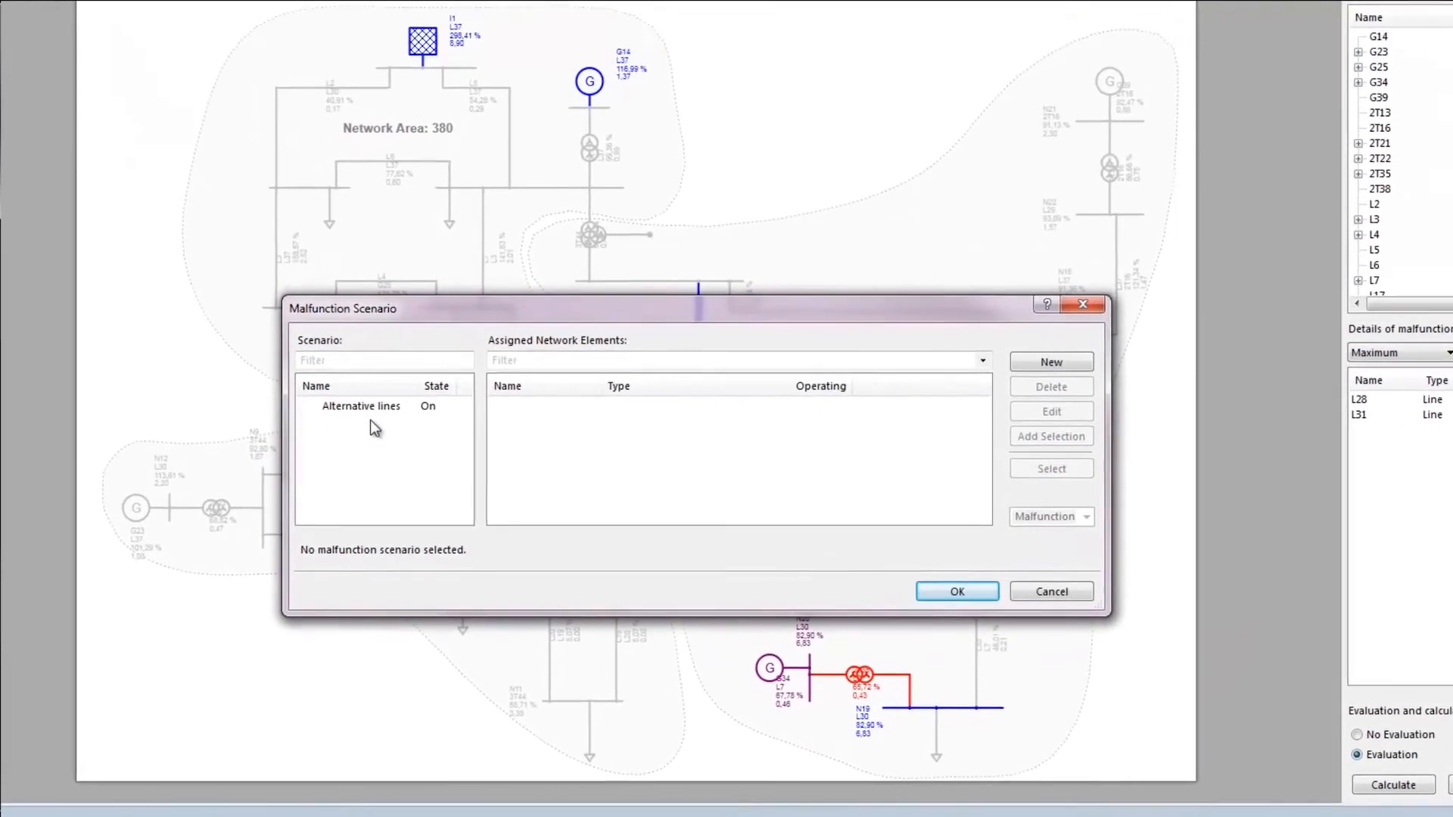
pyautogui.click(362, 394)
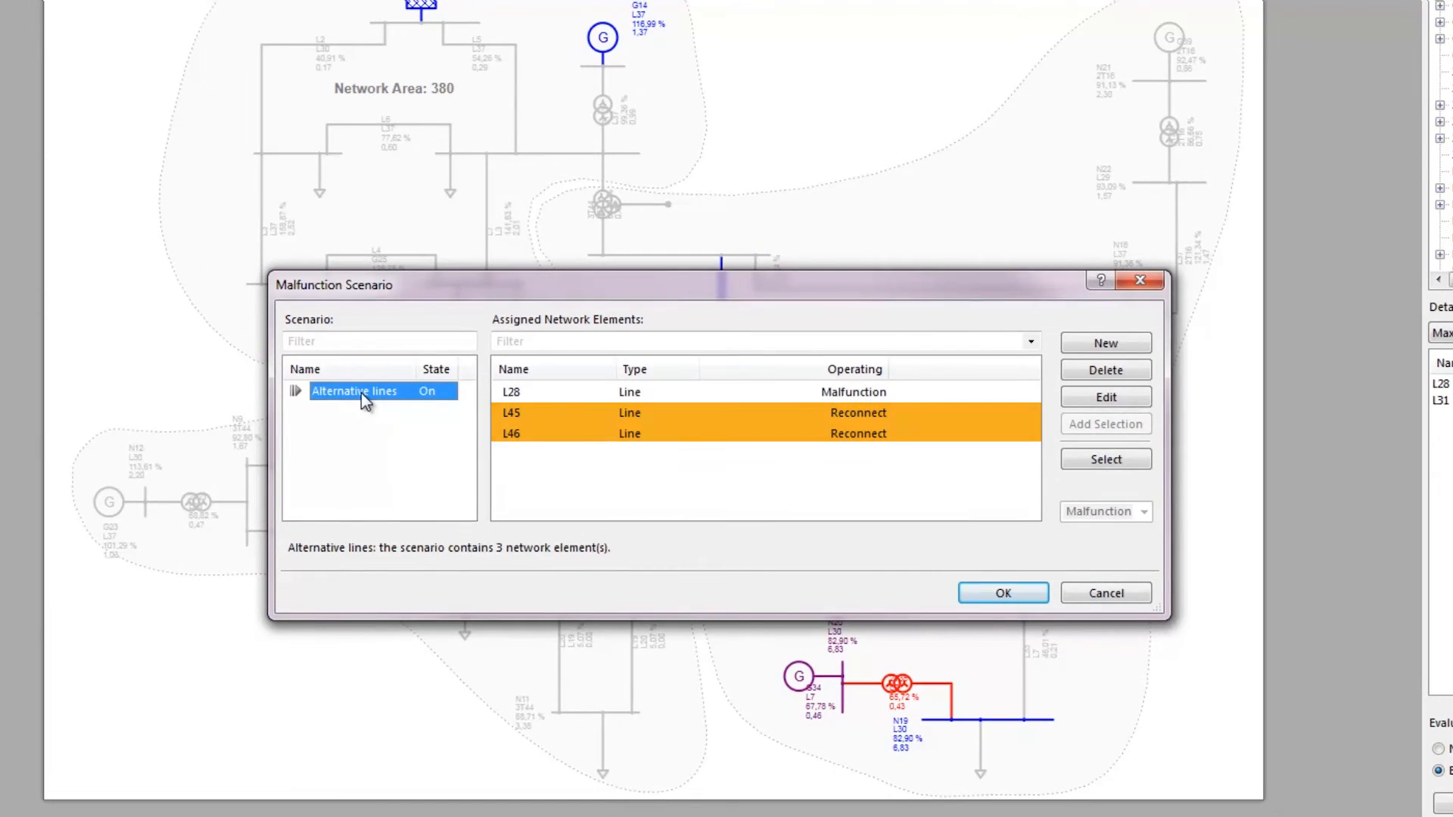
pyautogui.click(1014, 594)
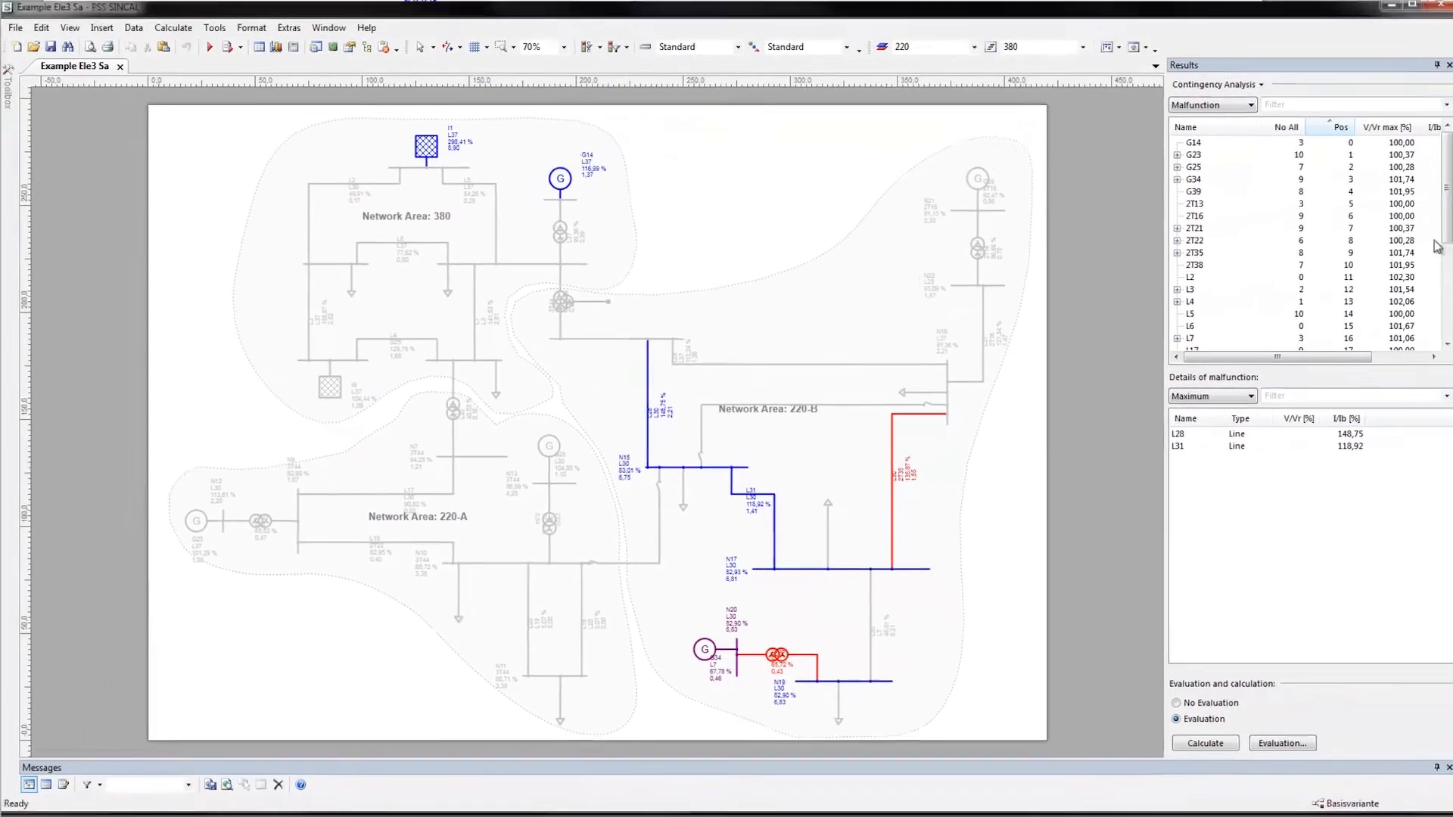
# Highlight malfunction L28, its caused malfunction L30, and the Alternative lines scenario in the network diagram
pyautogui.scroll(-3, 1449, 260)
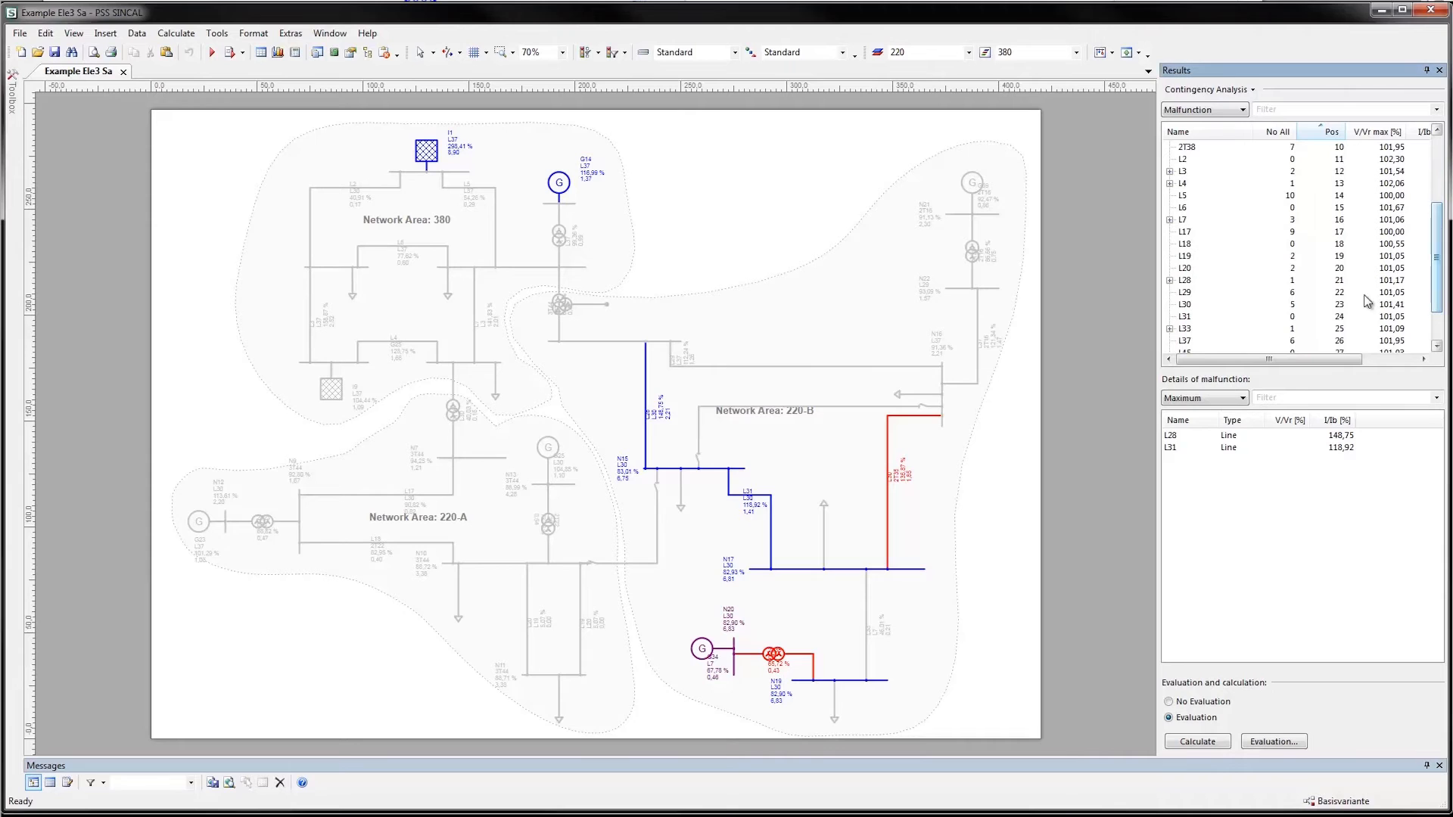
pyautogui.doubleClick(1185, 283)
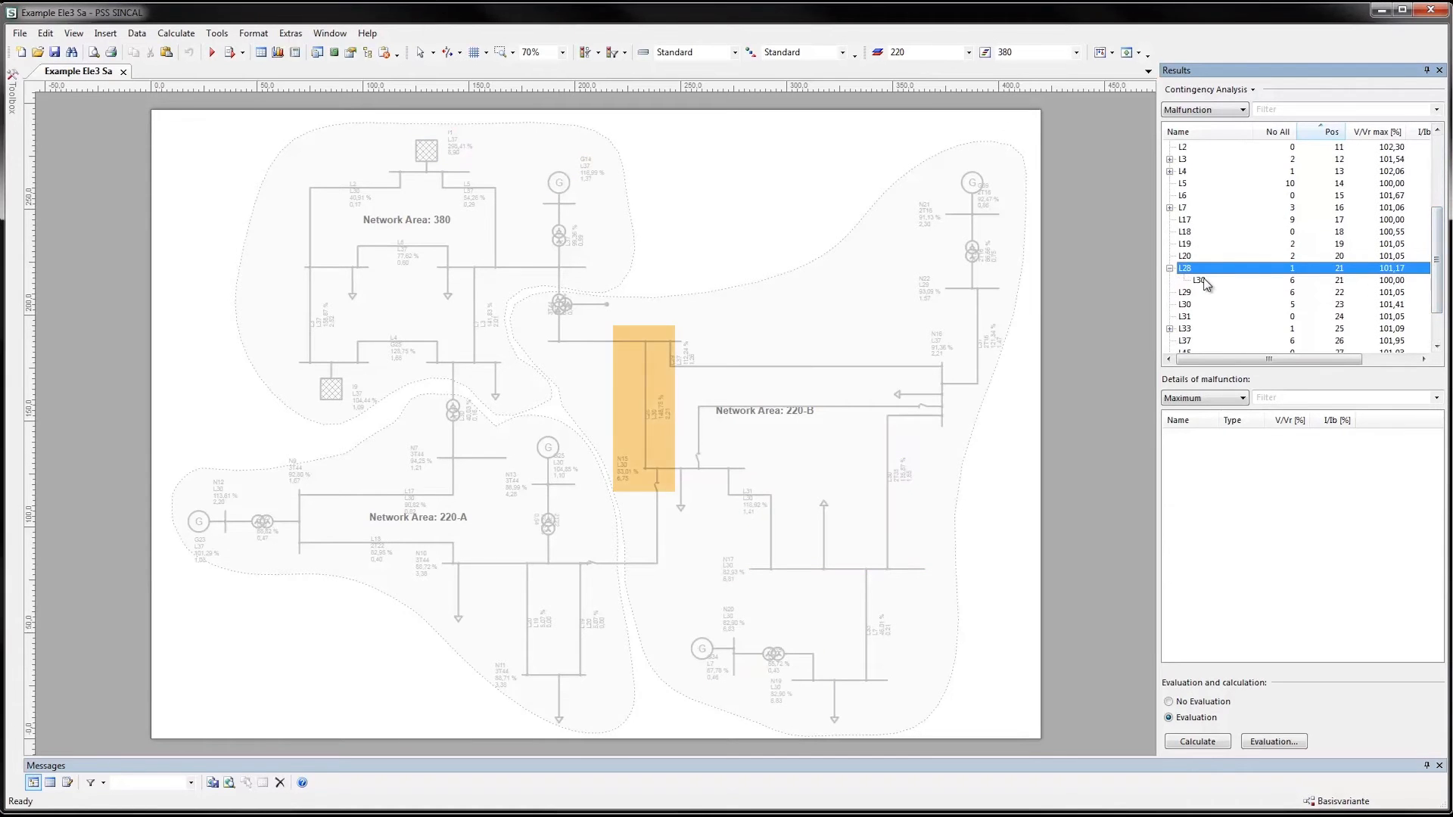
pyautogui.click(1203, 280)
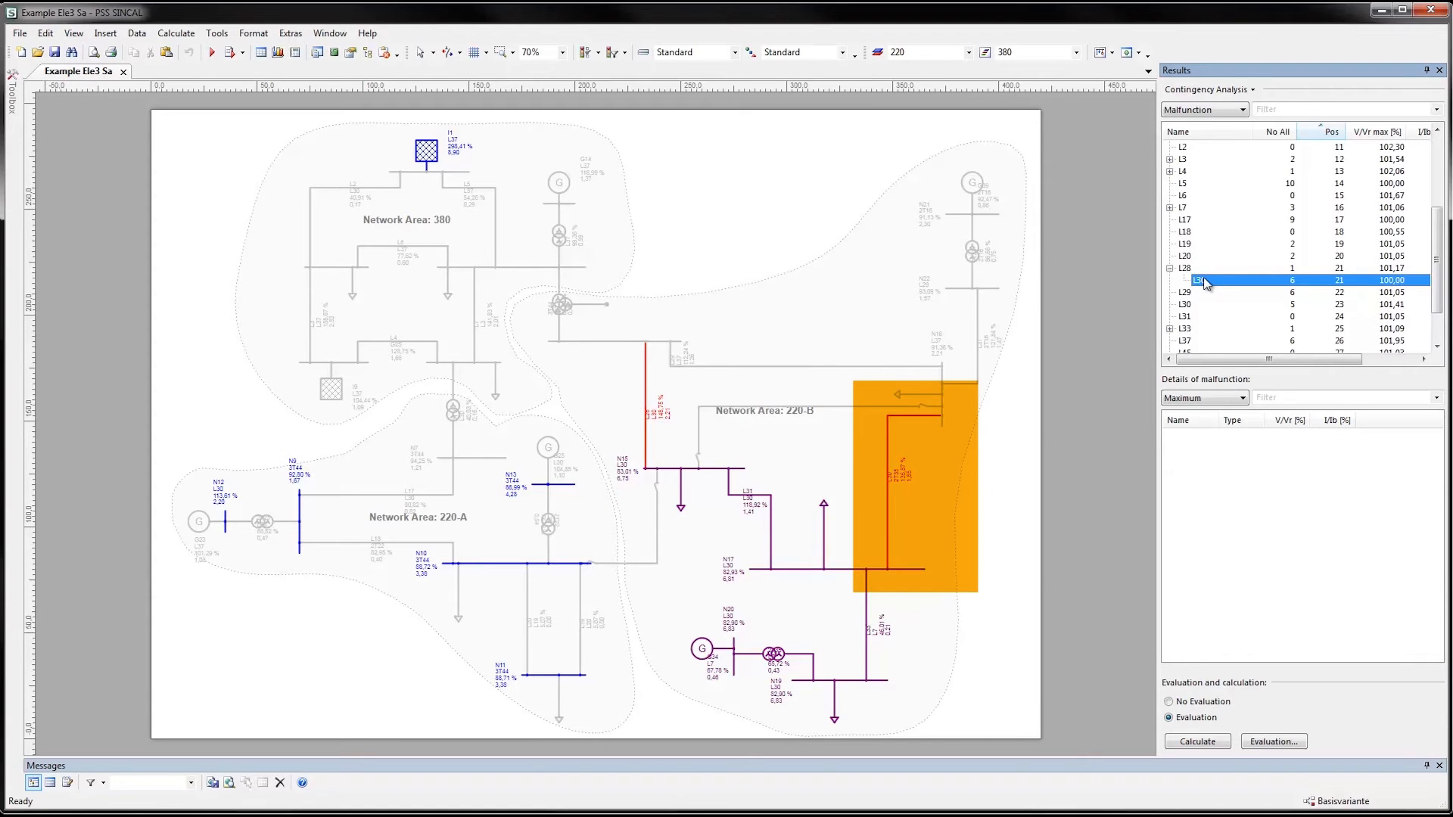
pyautogui.moveTo(1439, 292); pyautogui.dragTo(1438, 321)
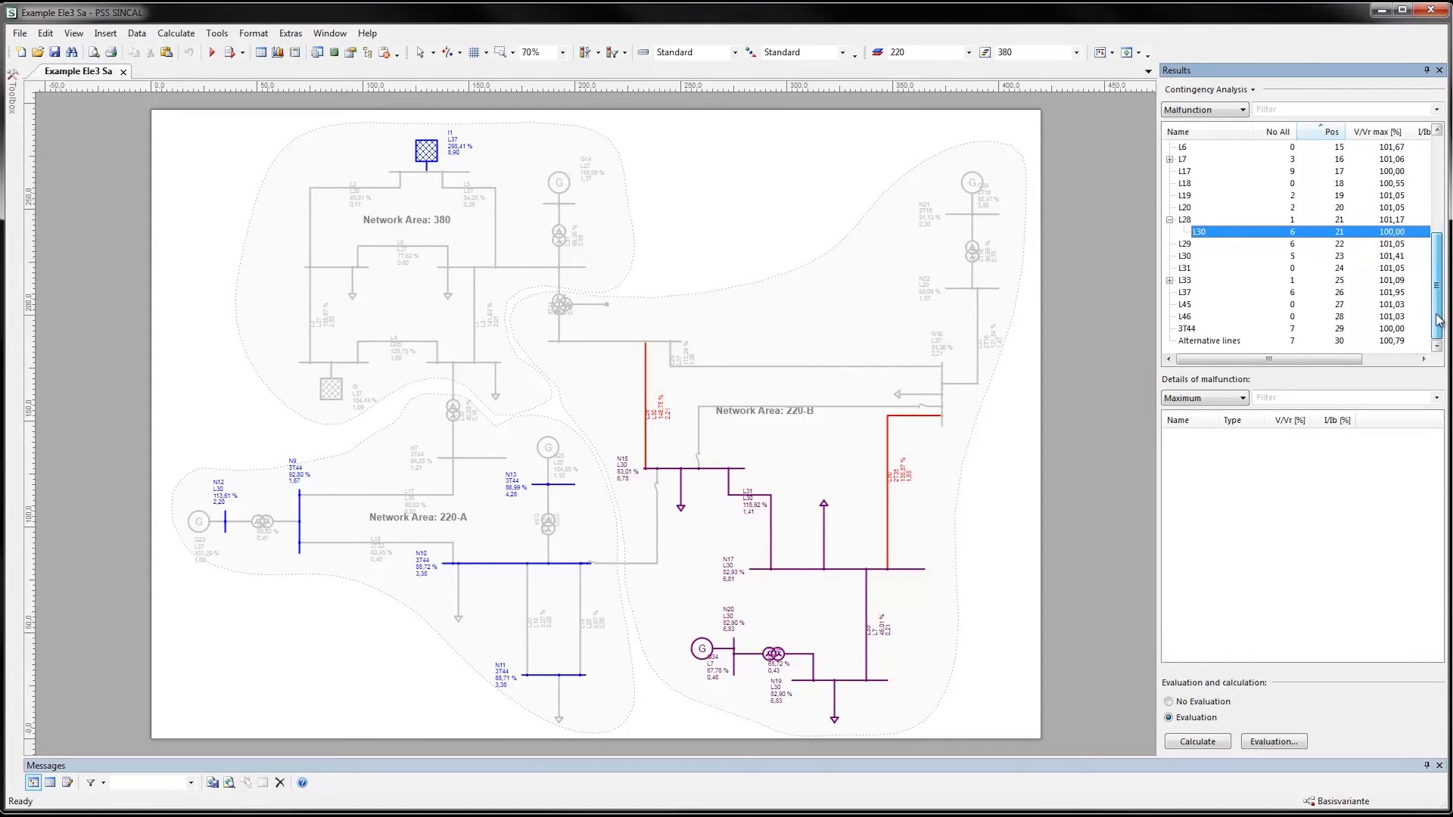
pyautogui.click(1227, 341)
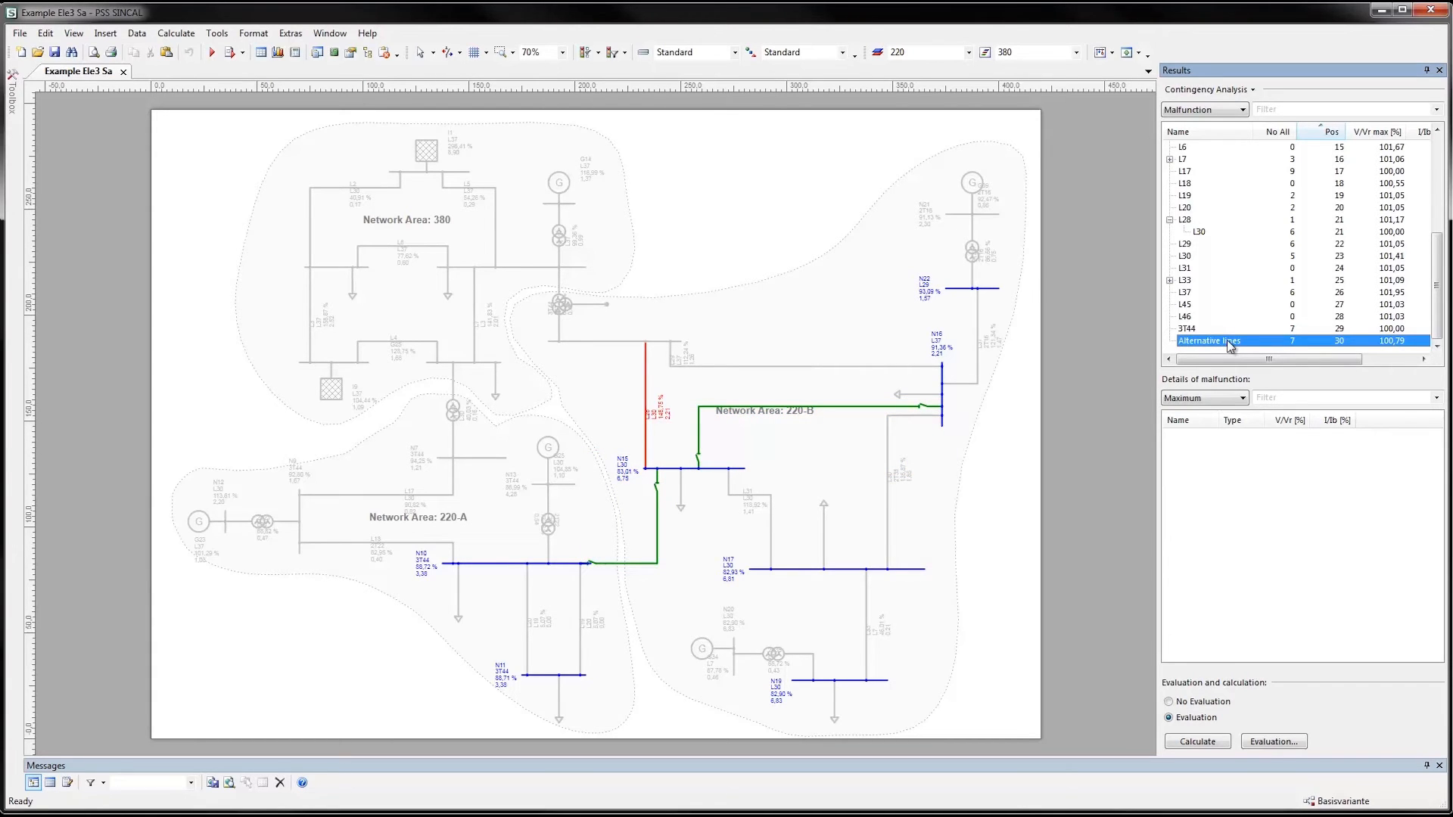
# Turn off Evaluation and review the detailed Results and Extended Results of malfunction 3T44
pyautogui.click(1170, 702)
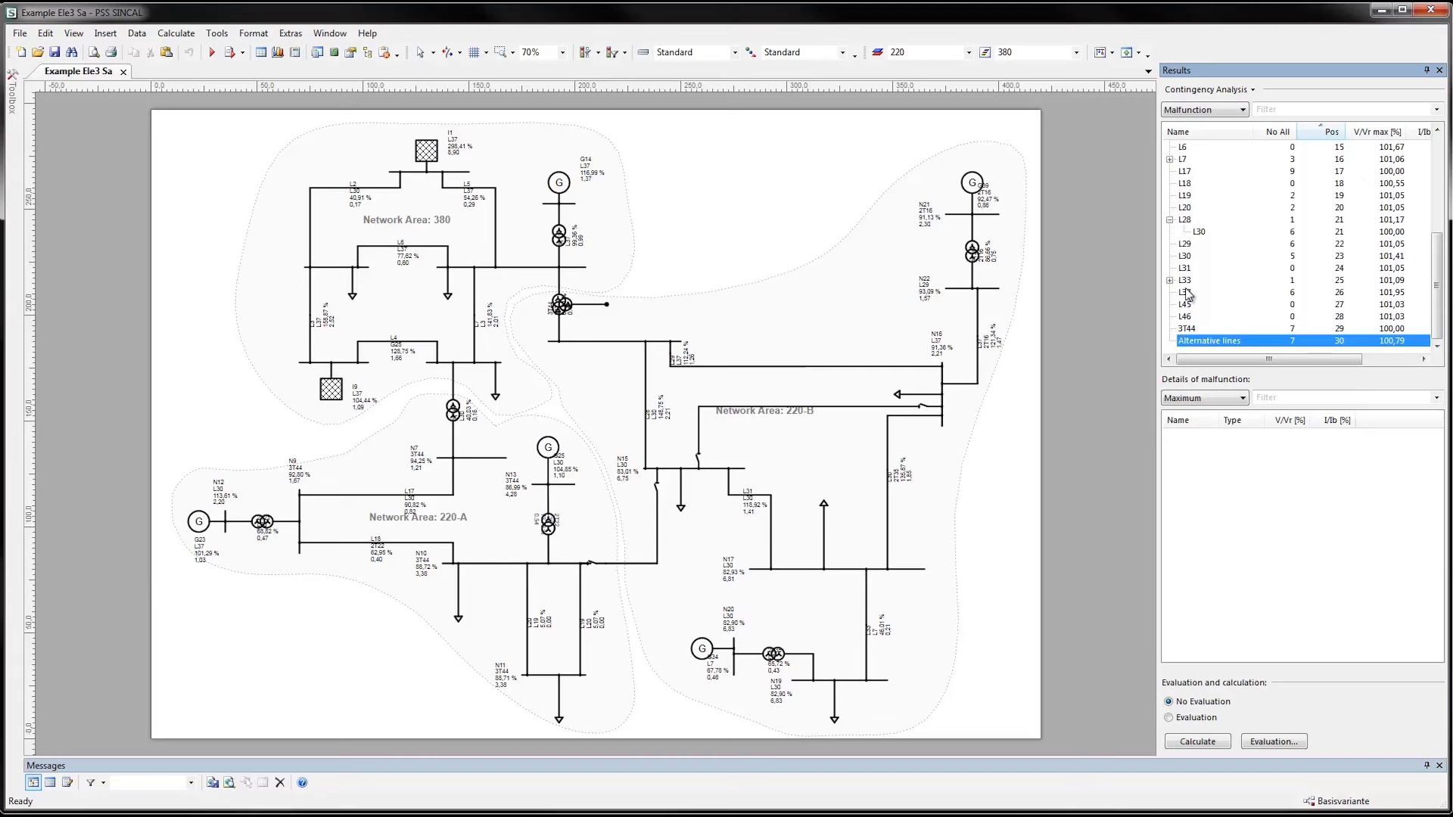
pyautogui.rightClick(1190, 330)
pyautogui.click(1217, 342)
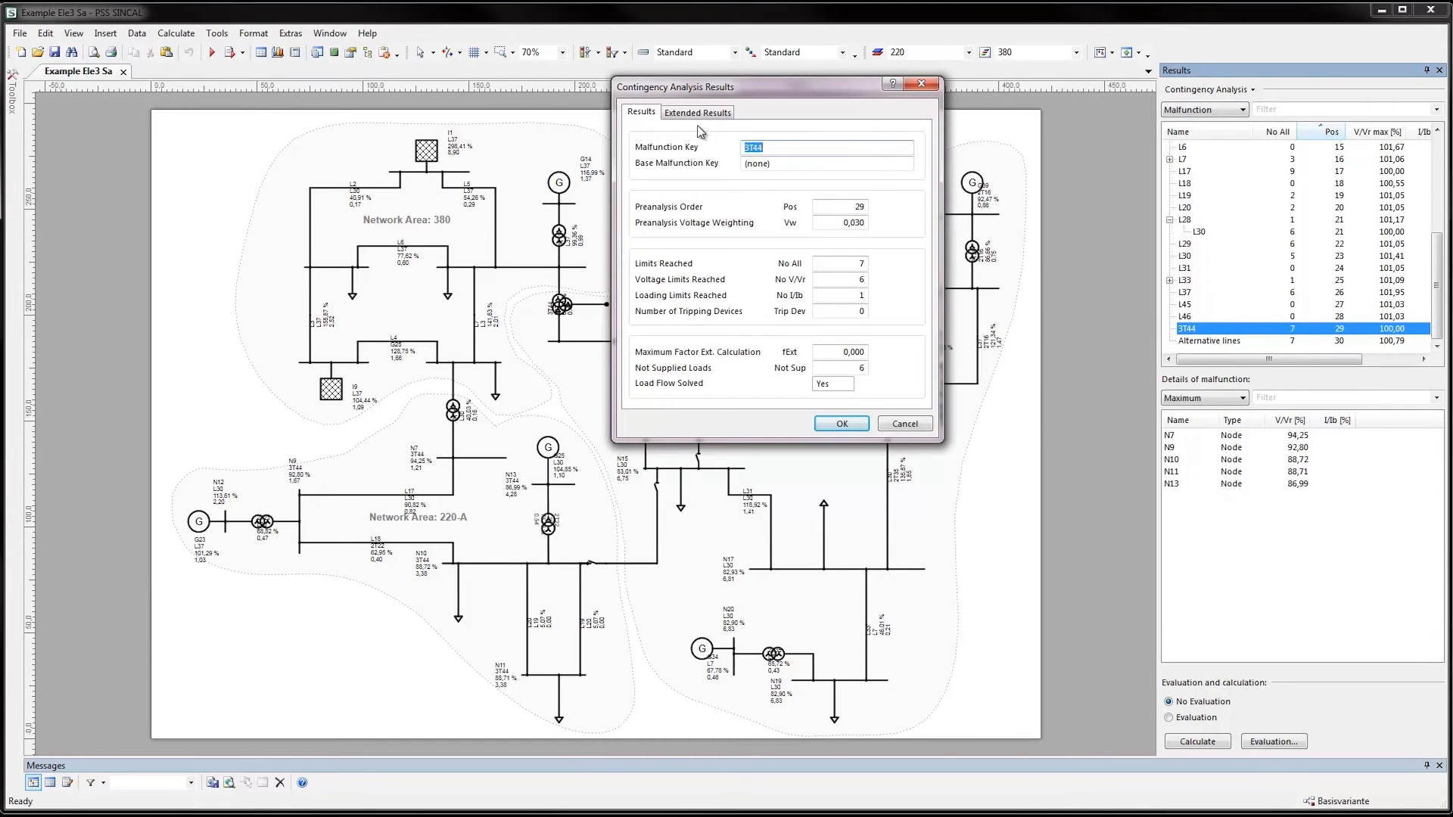
pyautogui.click(701, 114)
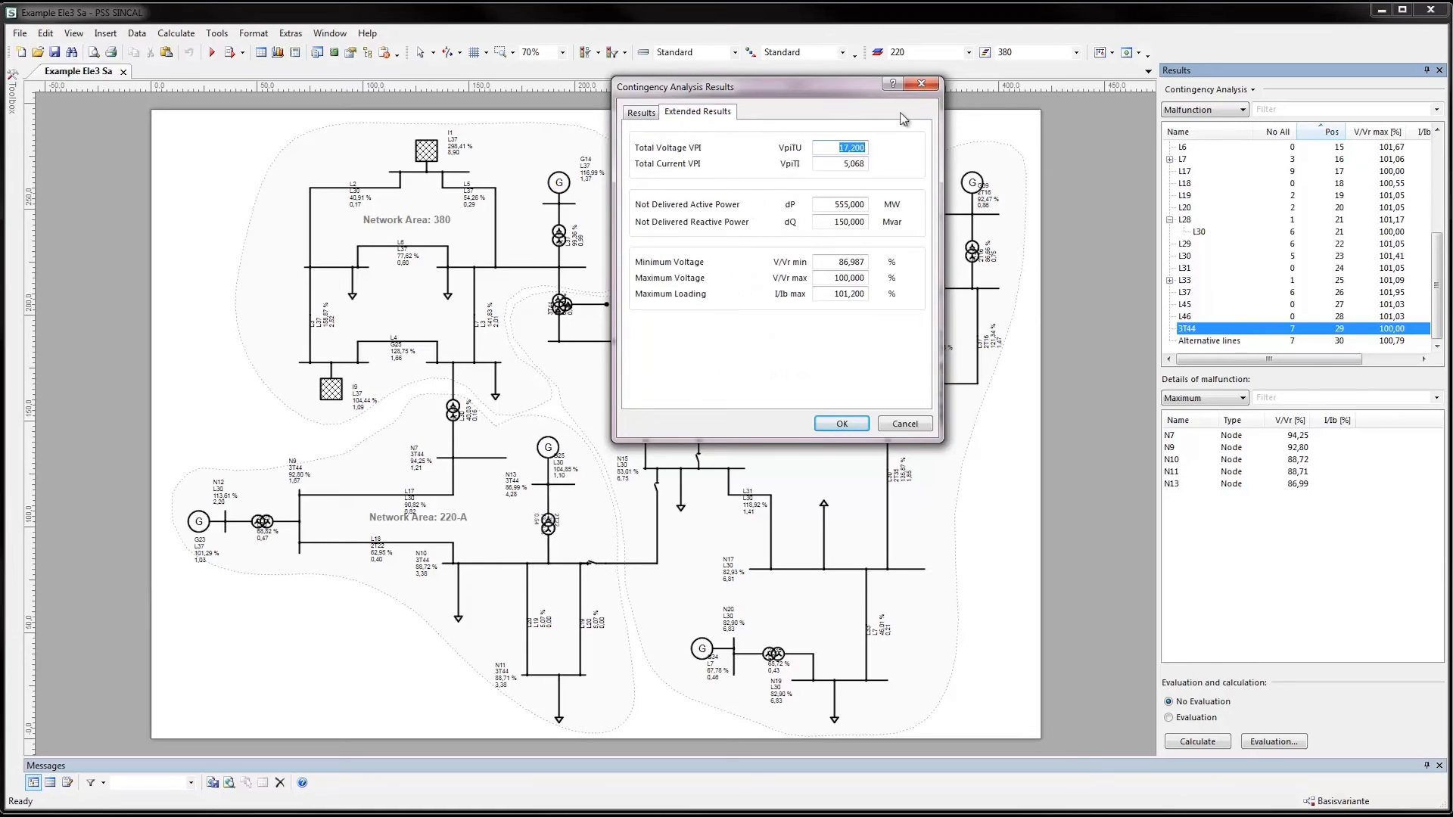
pyautogui.click(920, 86)
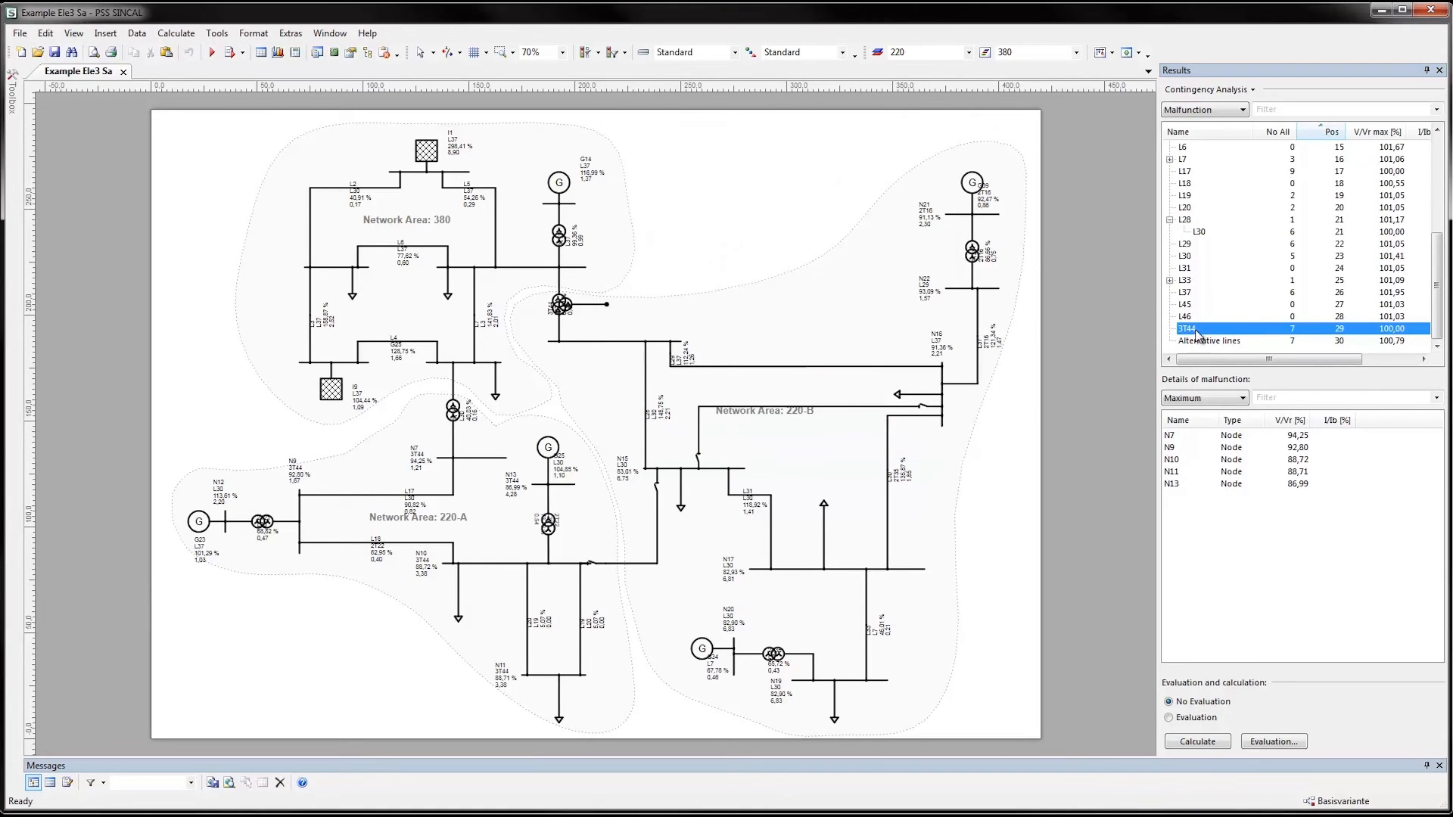
# Calculate malfunction 3T44 so its load flow results are shown in the network diagram
pyautogui.rightClick(1198, 333)
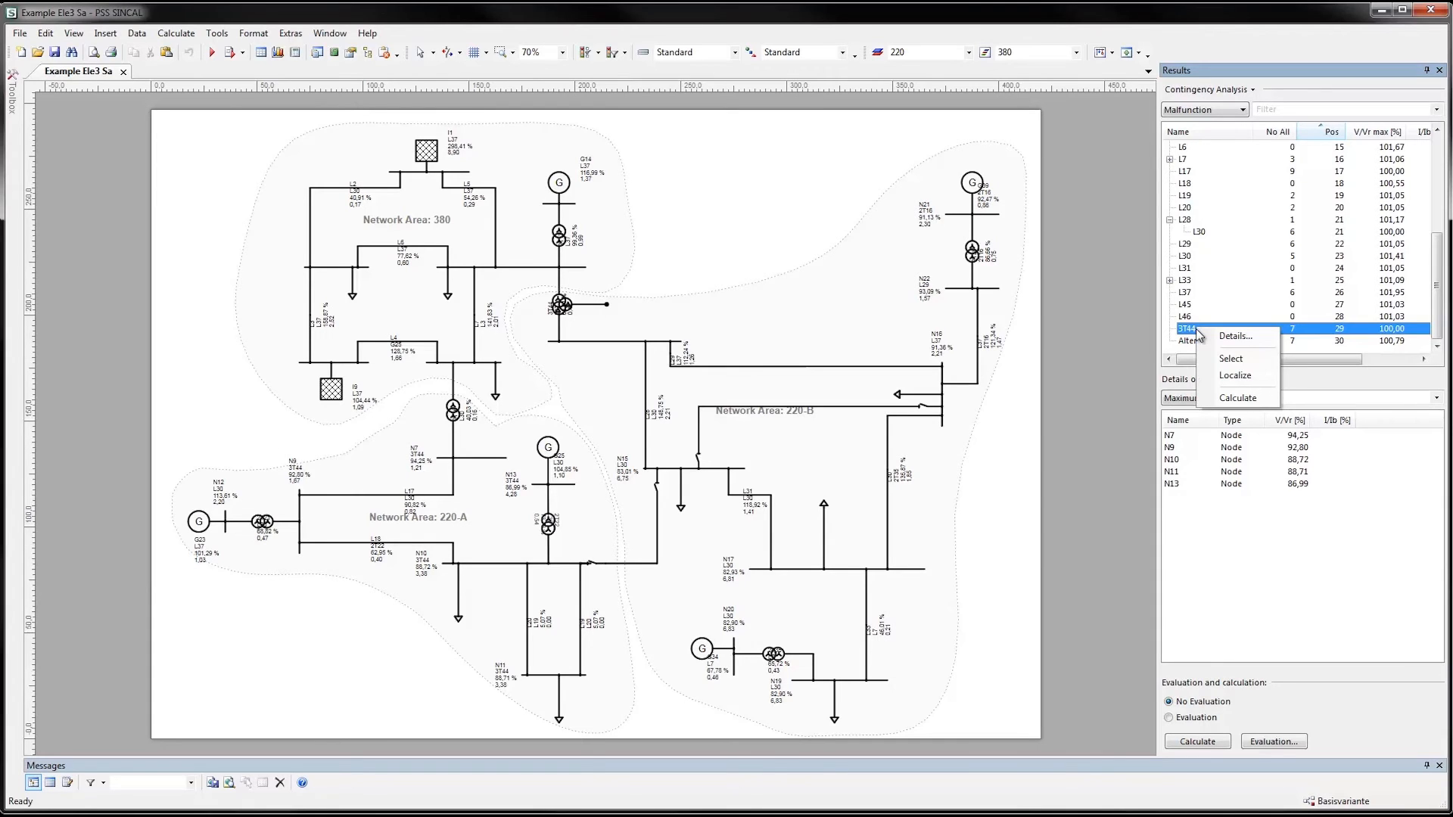
pyautogui.click(1238, 398)
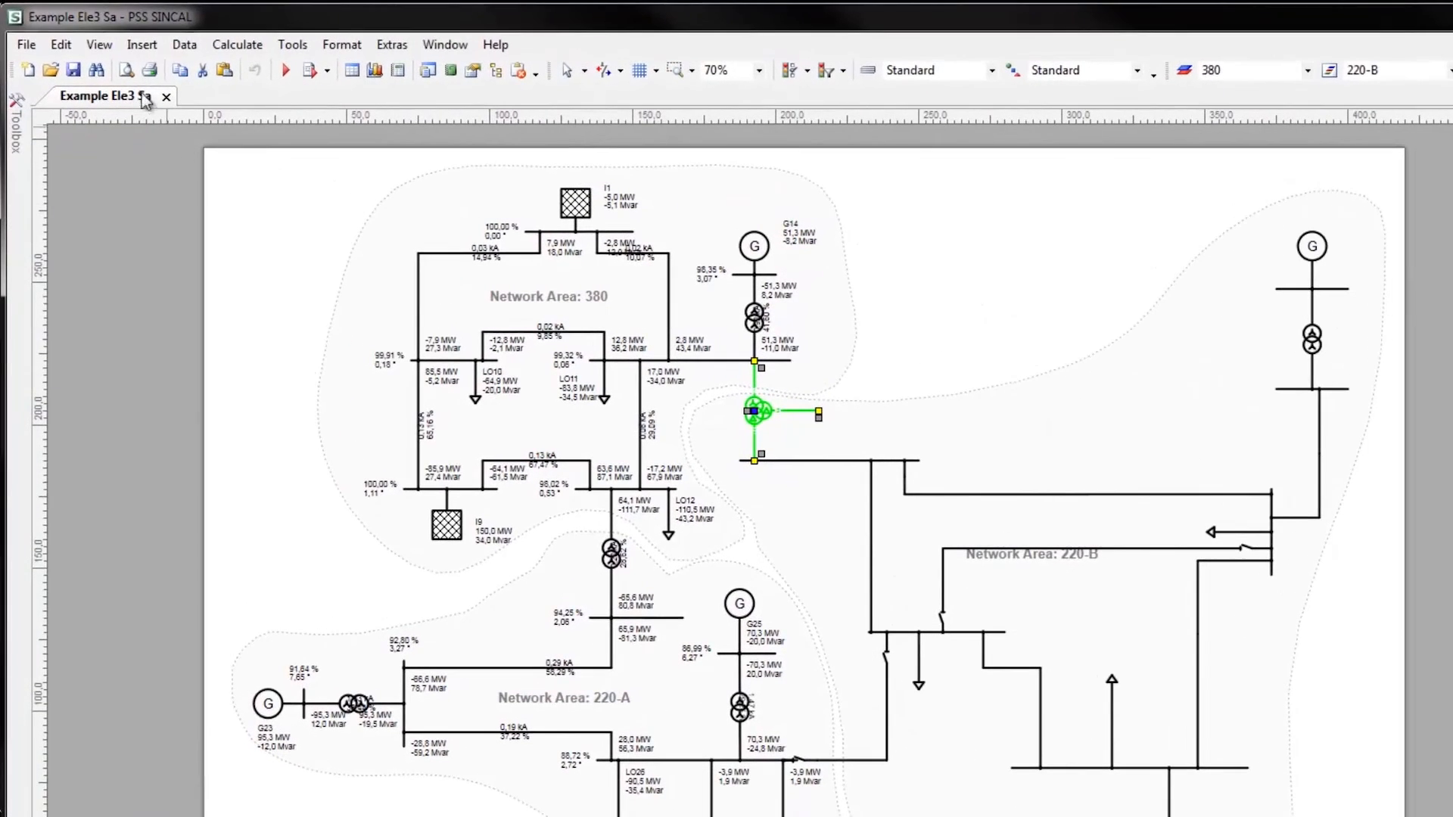
# Open the contingency analysis Result View and select malfunction G25 in the Overview of Malfunctions
pyautogui.click(100, 47)
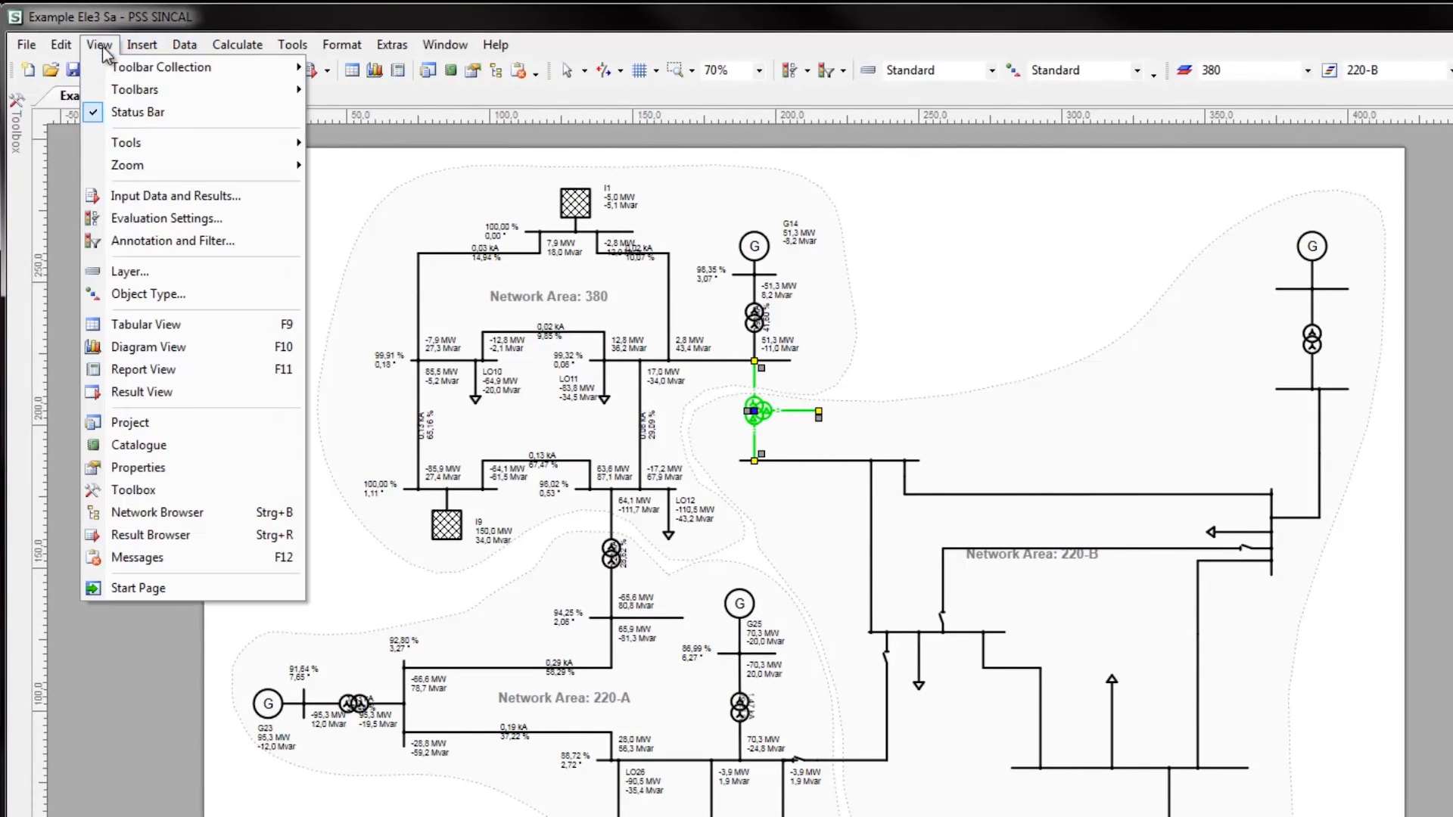
pyautogui.click(144, 392)
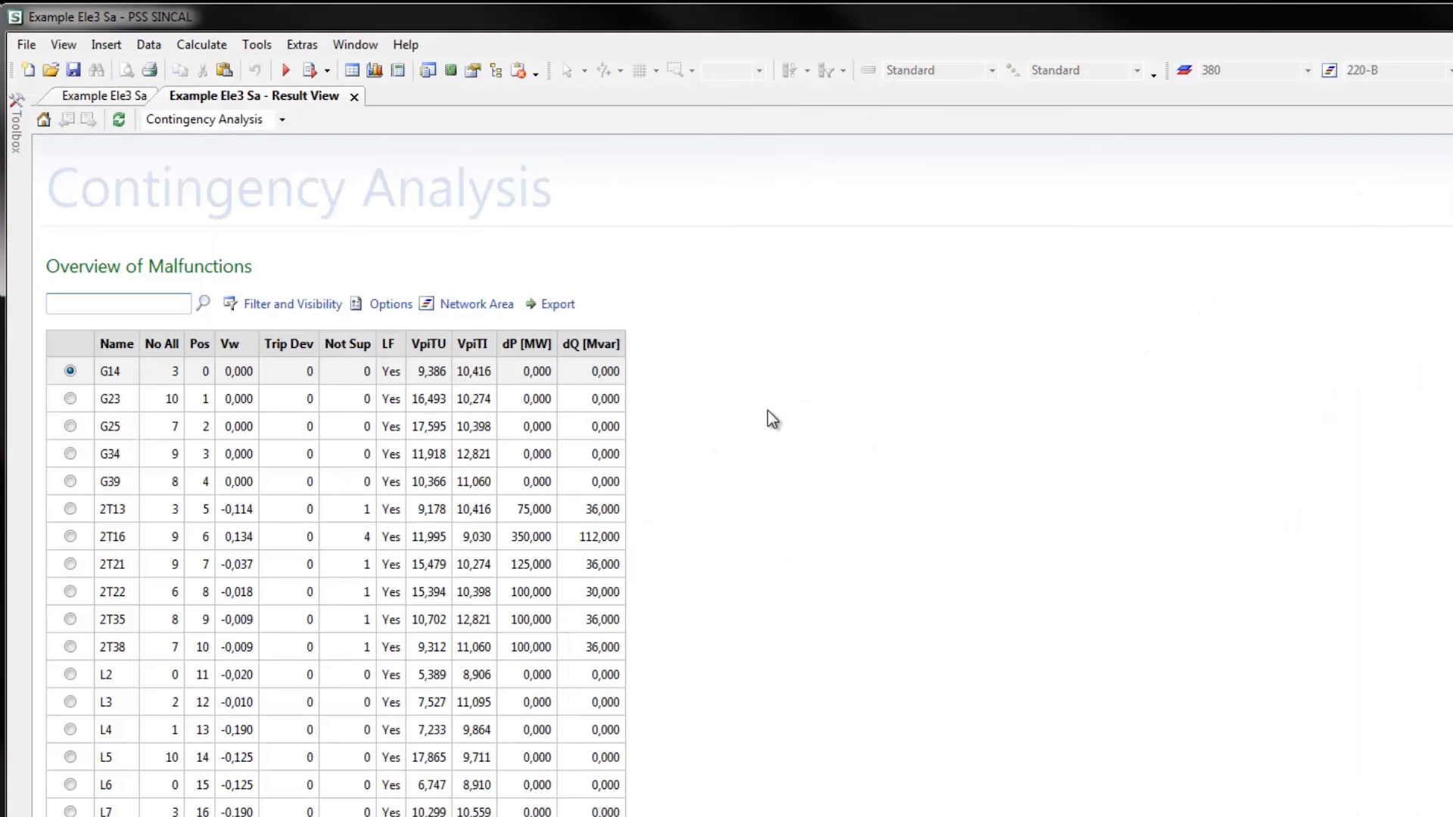
pyautogui.click(69, 428)
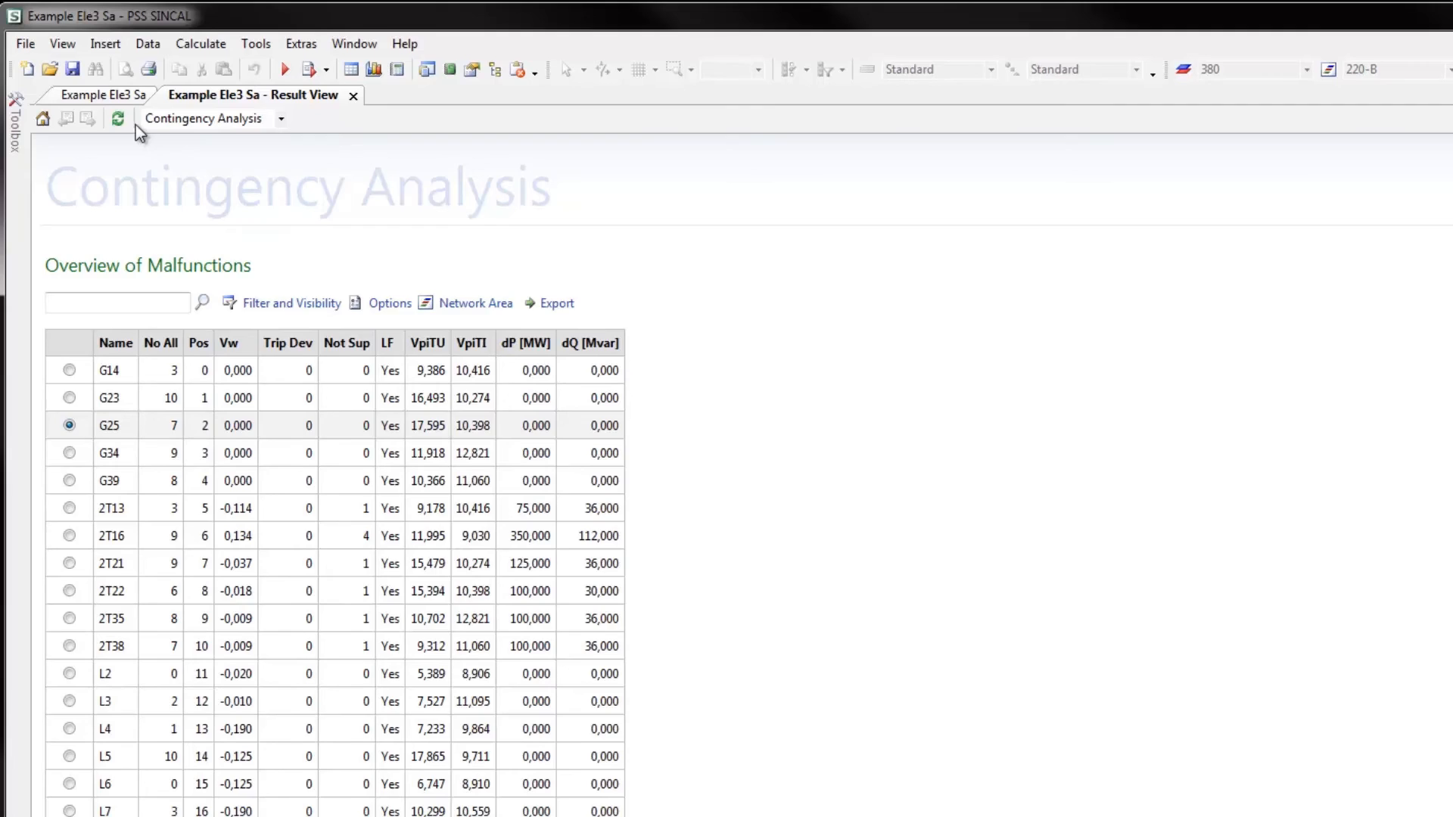
# Return to the network diagram and set up a new contingency analysis with the simulation mode Preanalysis
pyautogui.click(128, 98)
pyautogui.click(222, 47)
pyautogui.moveTo(257, 125)
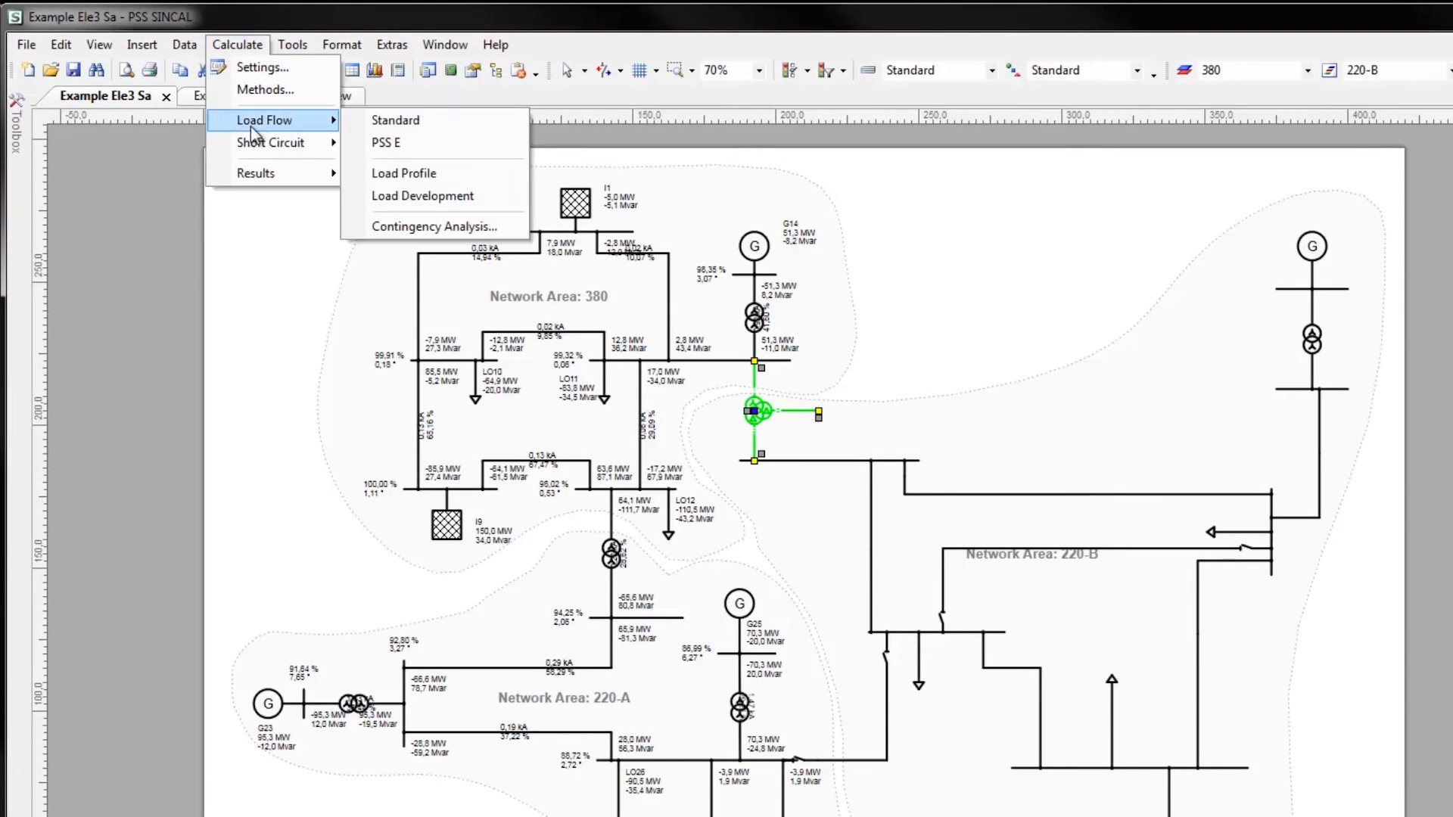
pyautogui.click(419, 229)
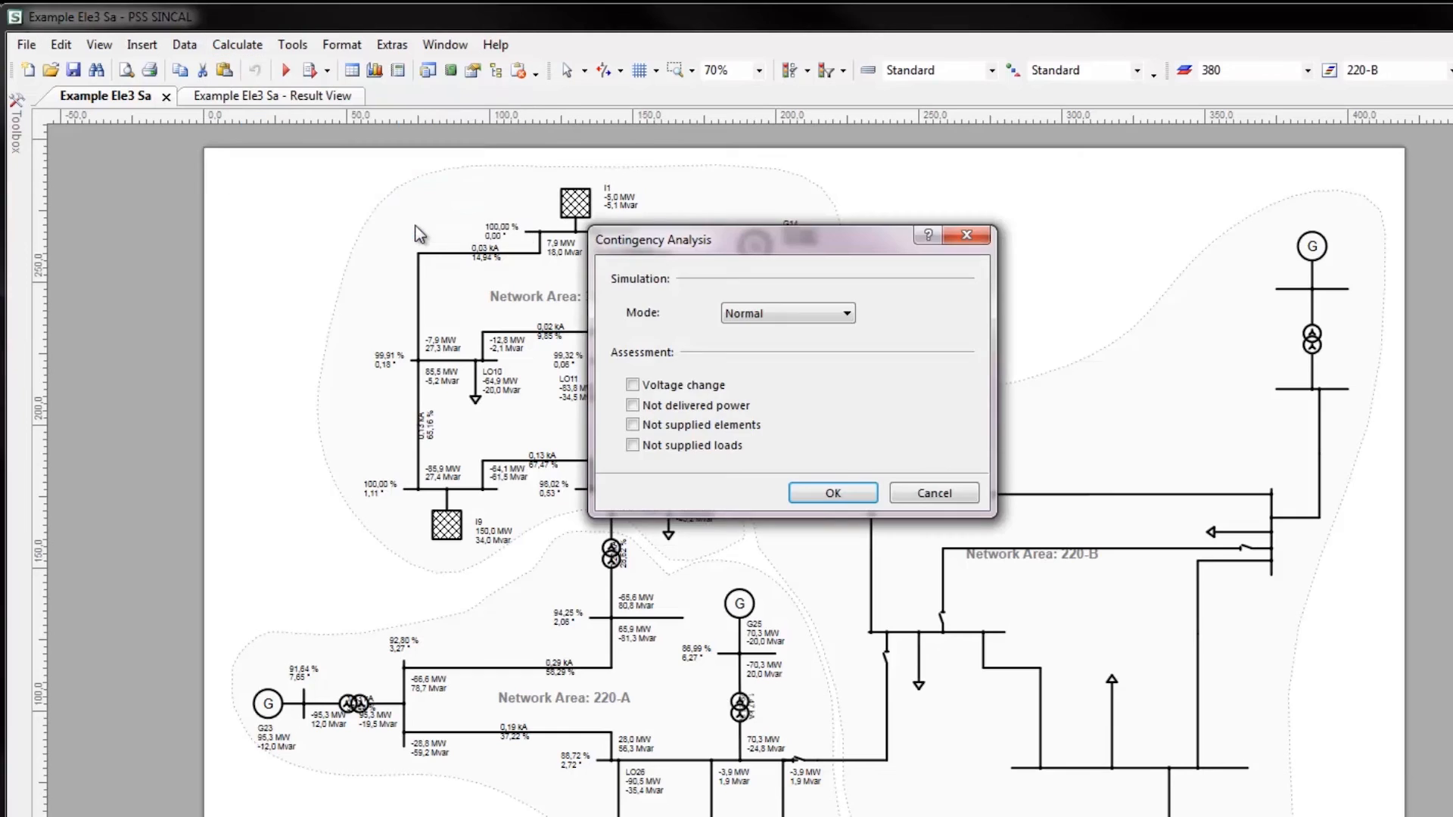
pyautogui.click(787, 313)
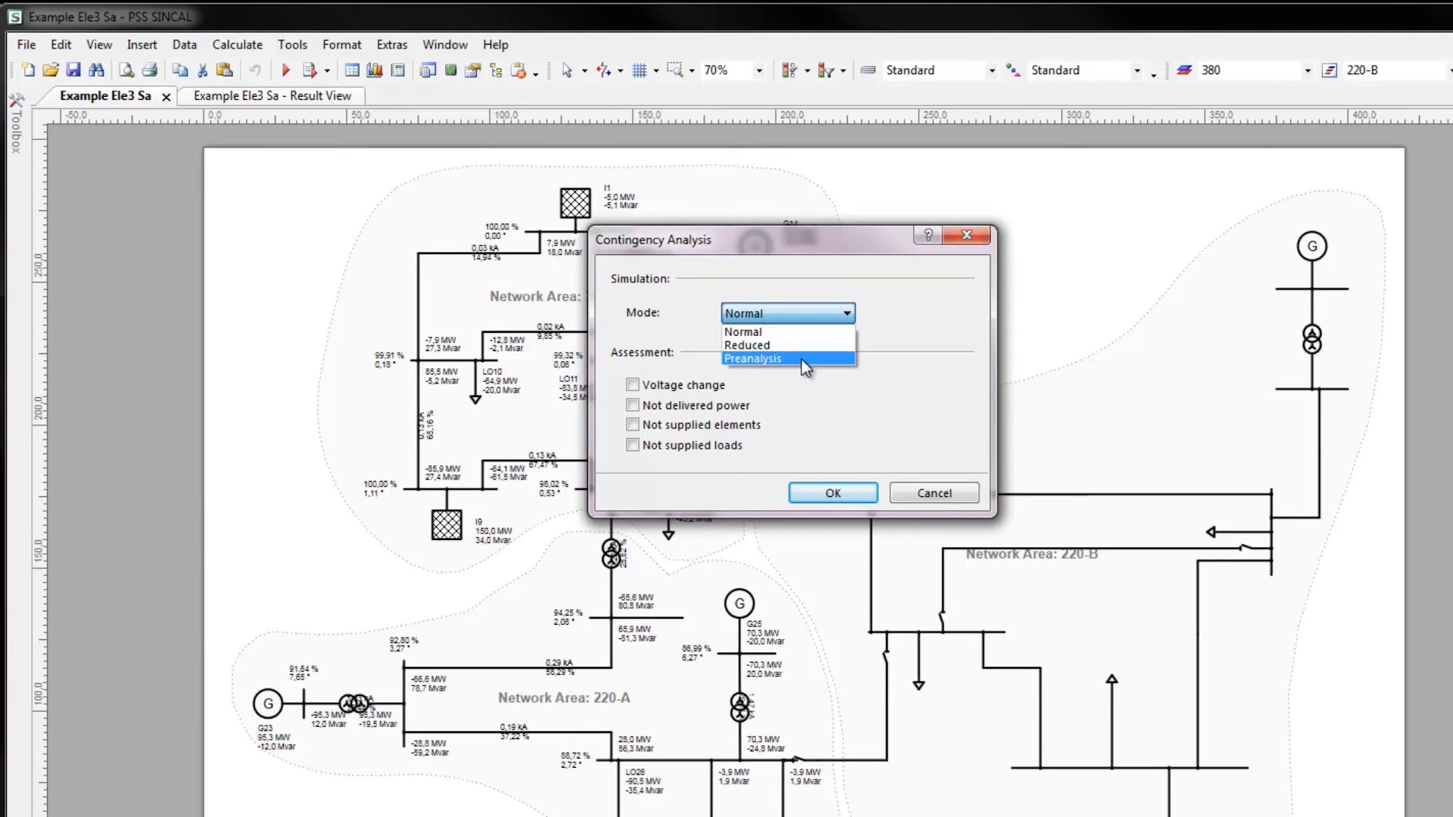
pyautogui.click(801, 361)
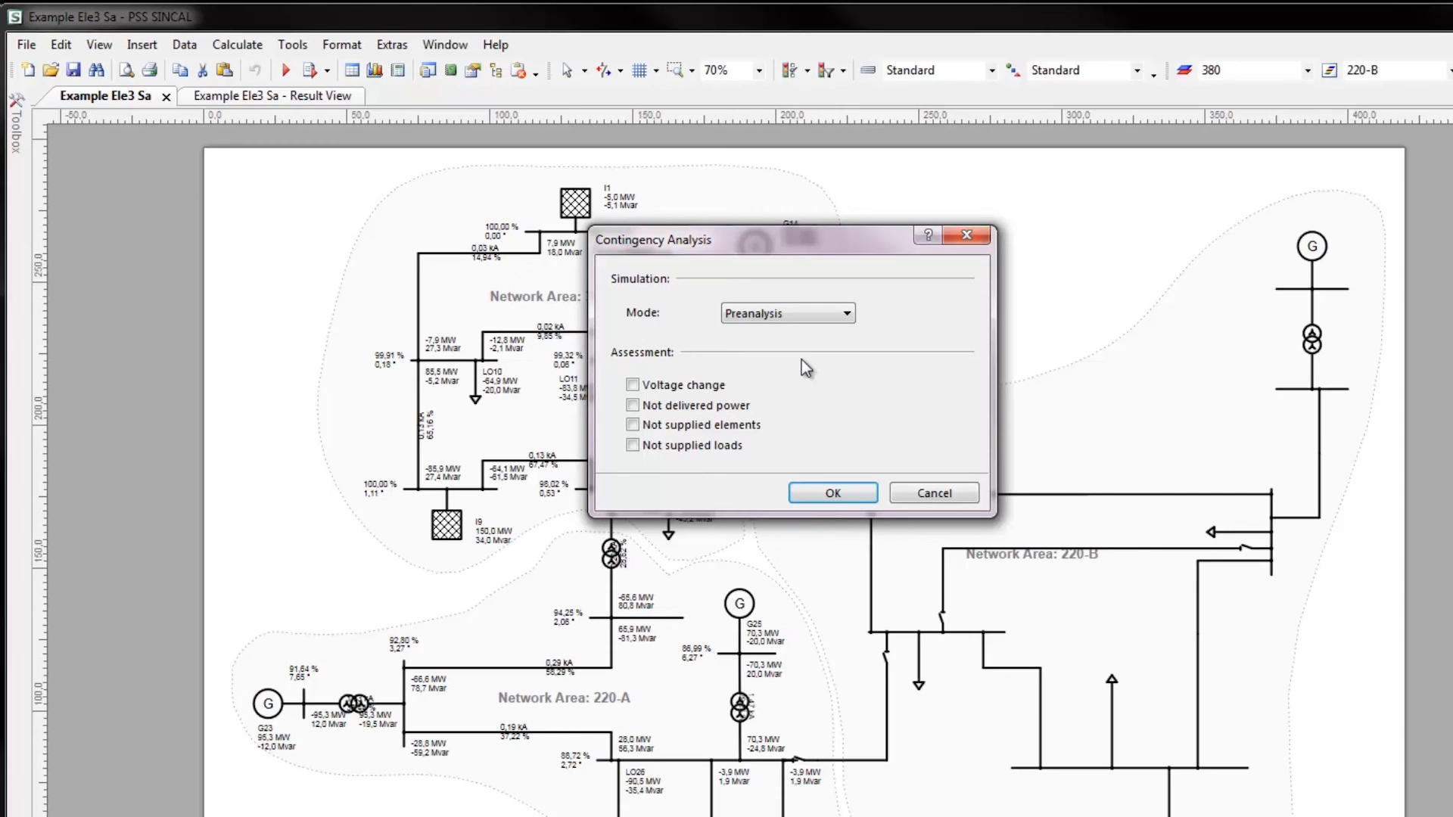
# Enable assessment by Voltage change and Not supplied elements, and run the preanalysis to get the ranked list of malfunctions
pyautogui.click(633, 384)
pyautogui.click(632, 424)
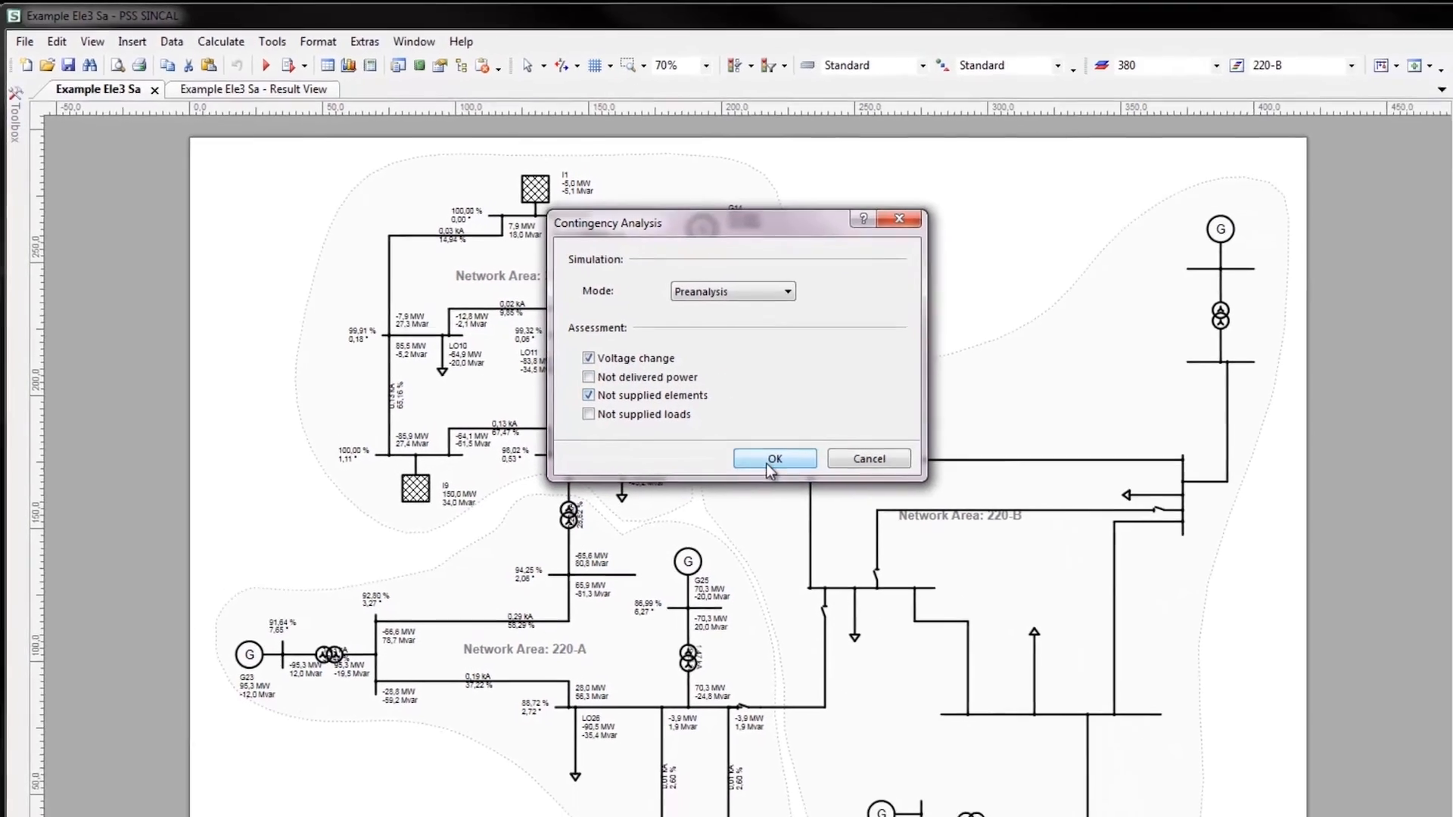
pyautogui.click(768, 463)
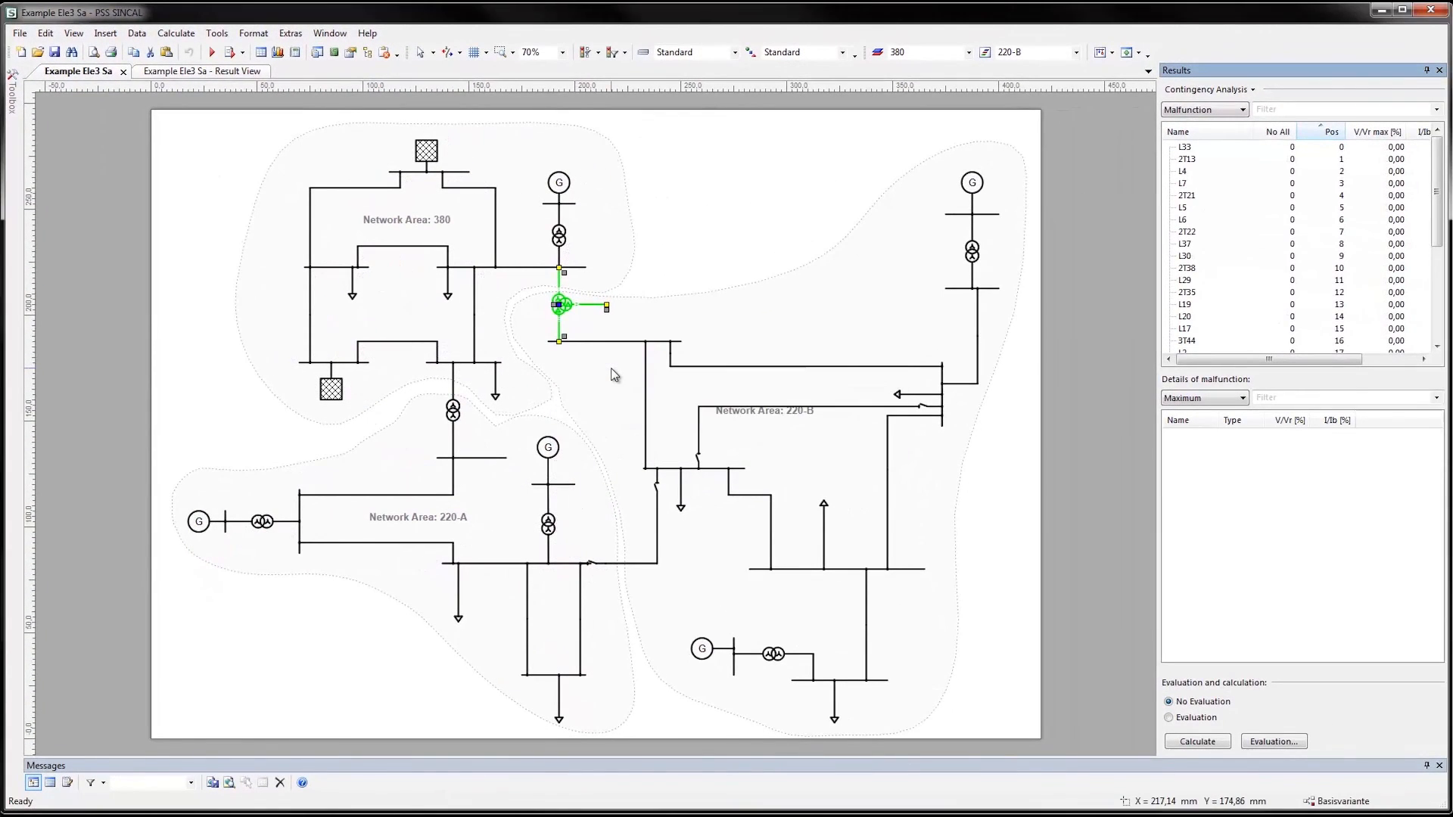
pyautogui.moveTo(1438, 227)
pyautogui.mouseDown()
pyautogui.moveTo(1444, 329)
pyautogui.moveTo(1445, 223)
pyautogui.mouseUp()
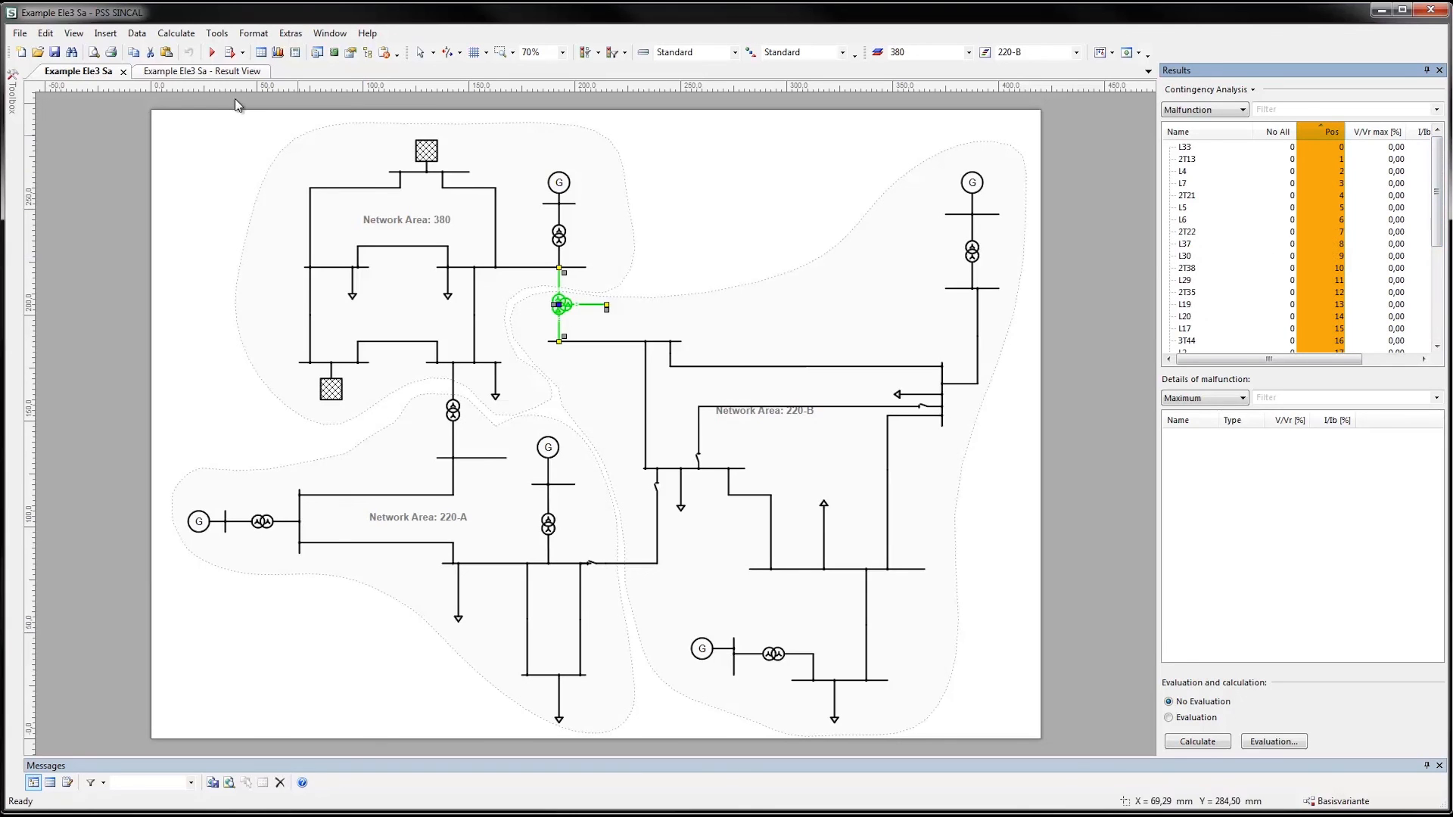
# Run the contingency analysis in Reduced mode with the value 20, and clear the transformer selection in the network diagram
pyautogui.click(177, 34)
pyautogui.moveTo(224, 95)
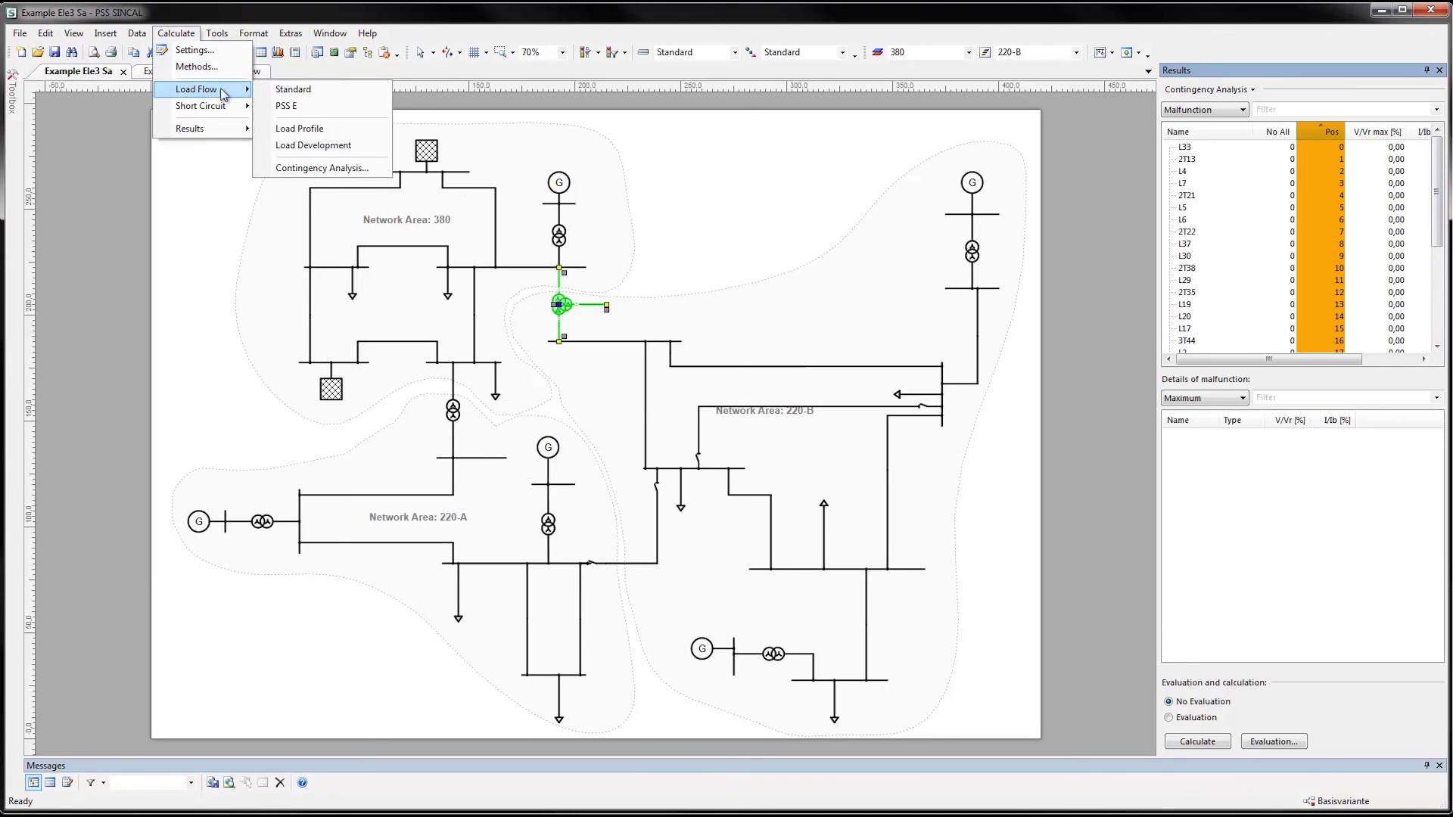
pyautogui.click(322, 168)
pyautogui.click(581, 233)
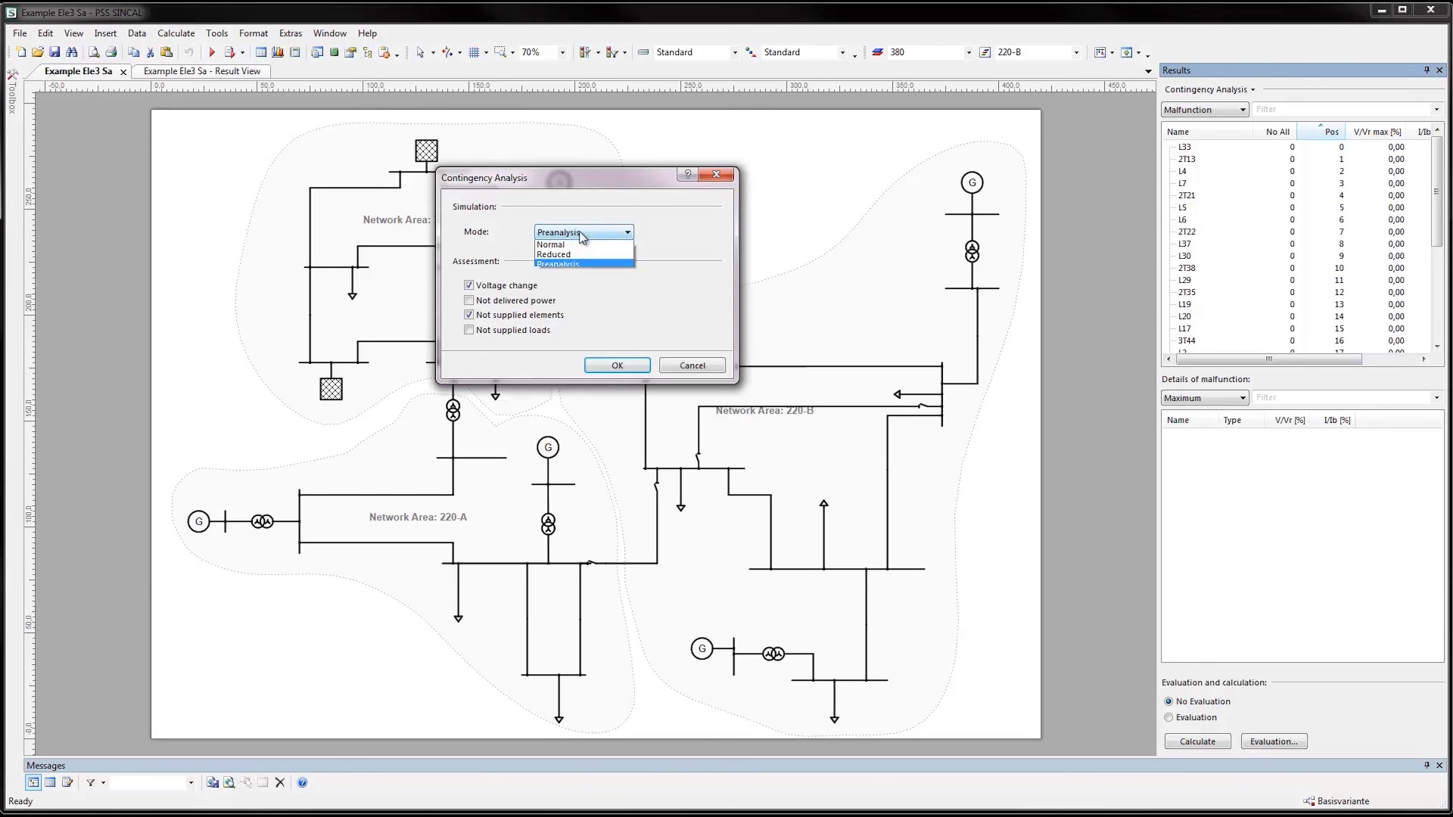
pyautogui.click(578, 258)
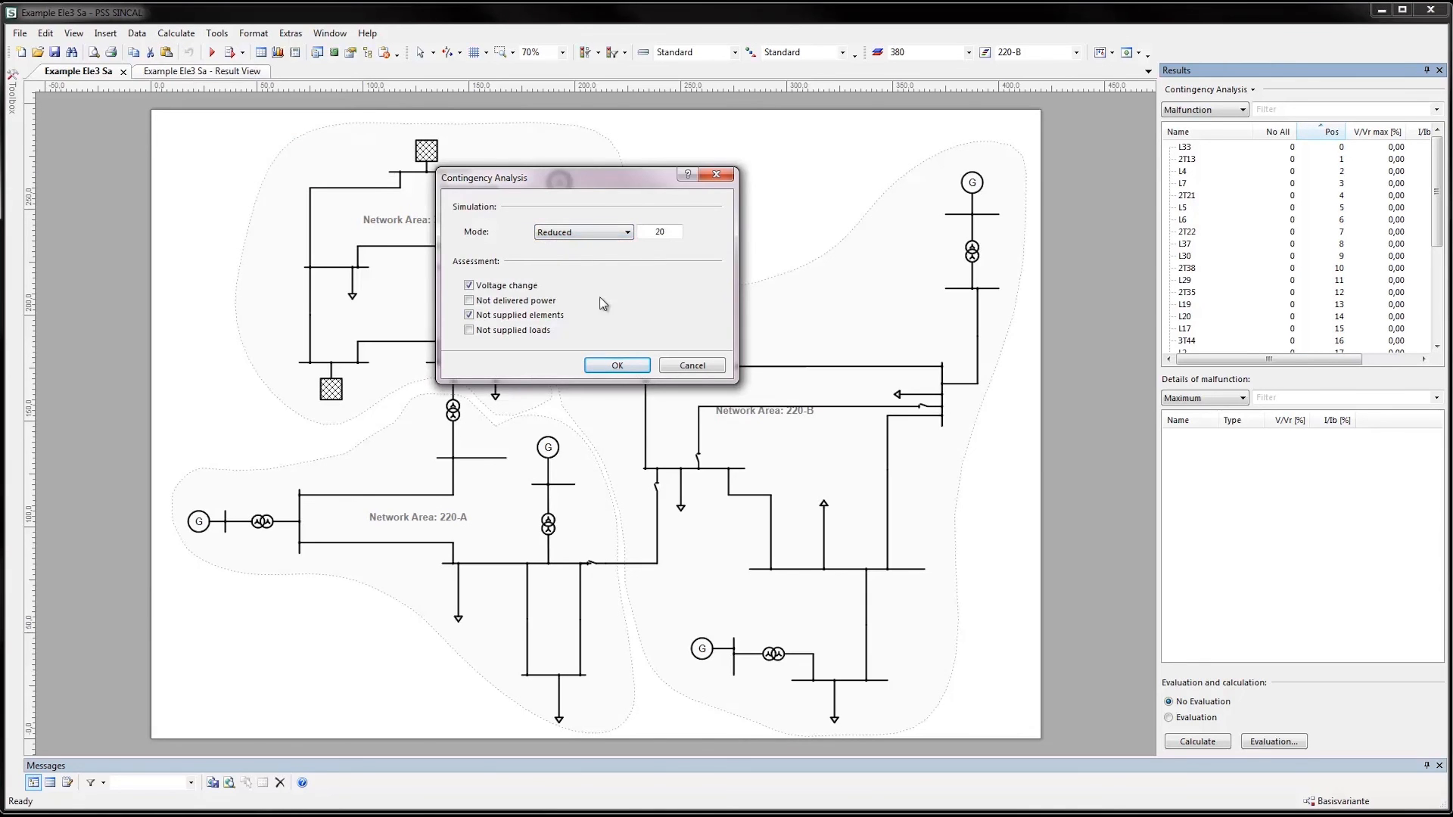
pyautogui.click(627, 367)
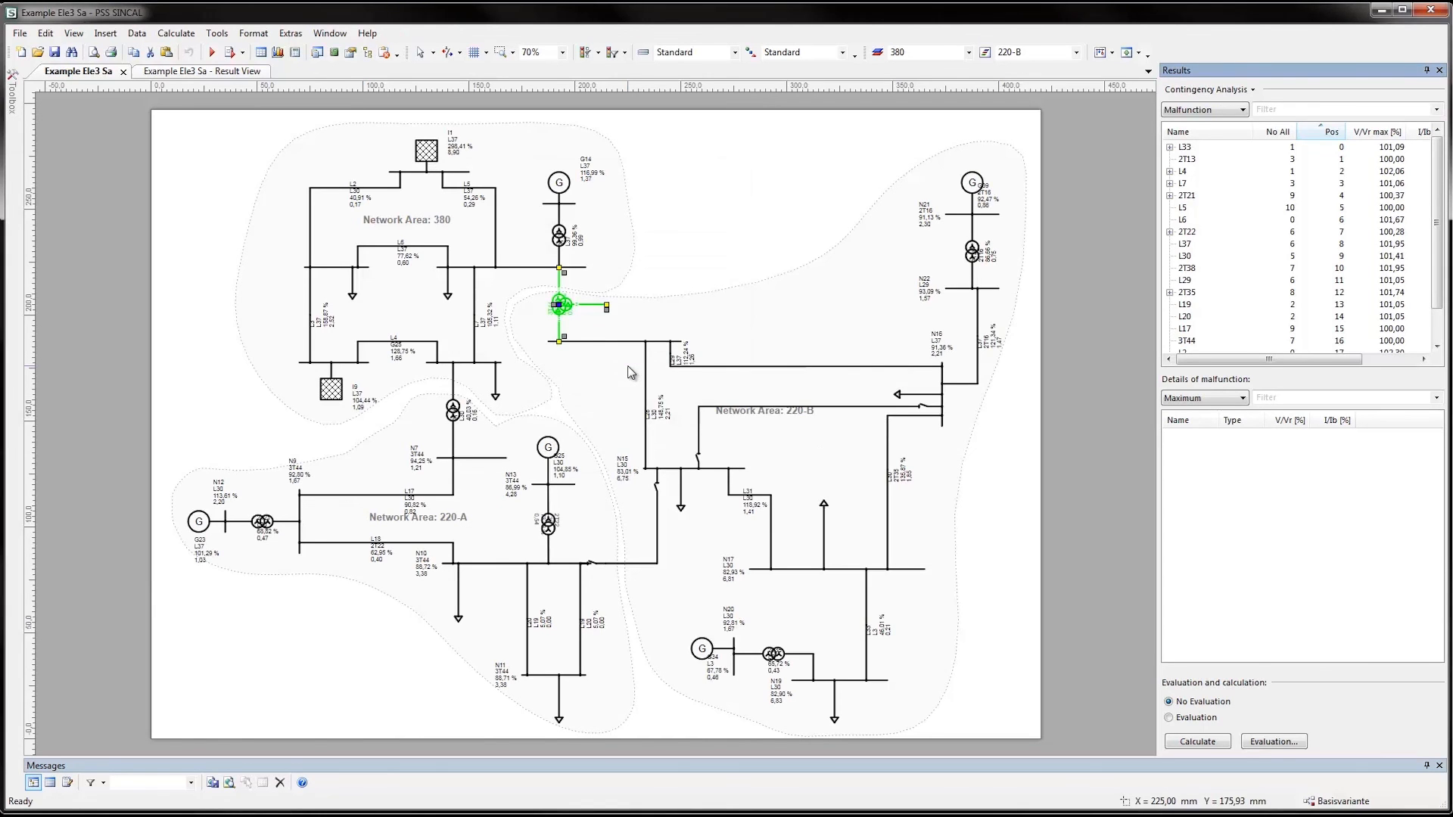
pyautogui.click(723, 243)
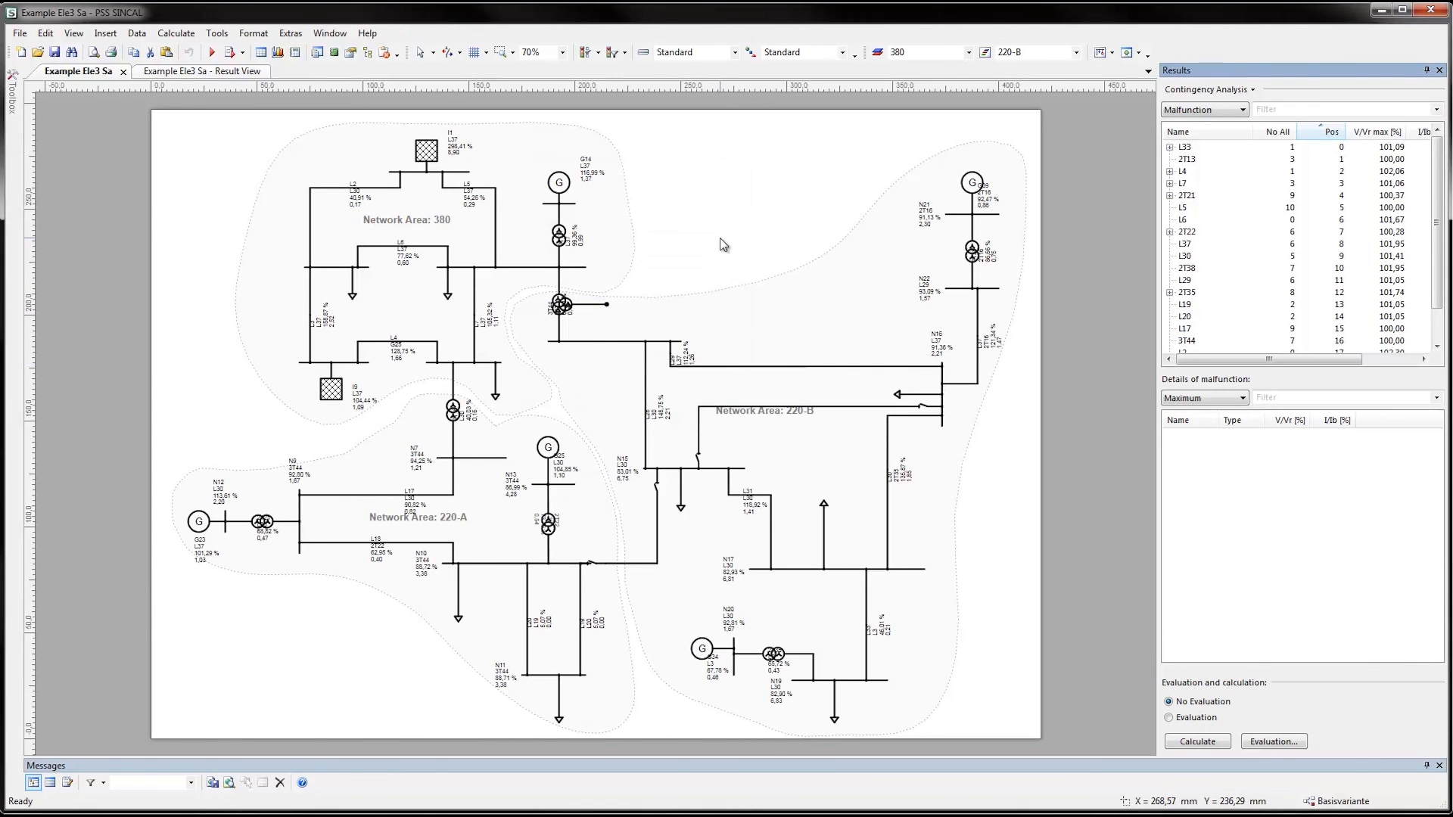